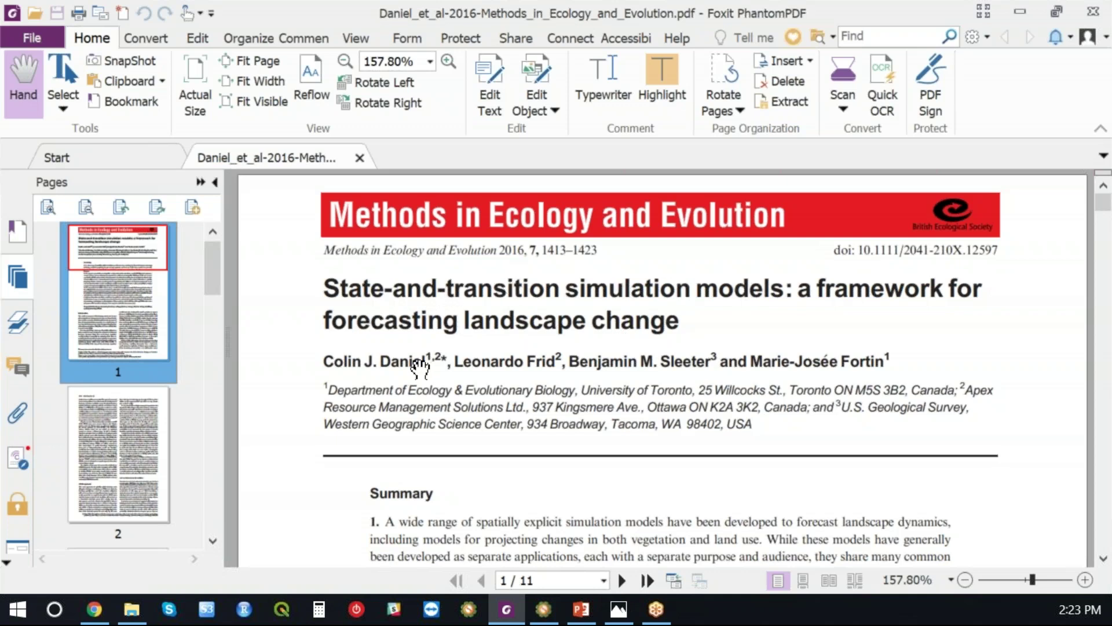
Step: Examine the landscape map figures on pages 6 and 8 of the paper, enlarging the page 8 maps to 191.80%
scroll(180, 380, down, 5)
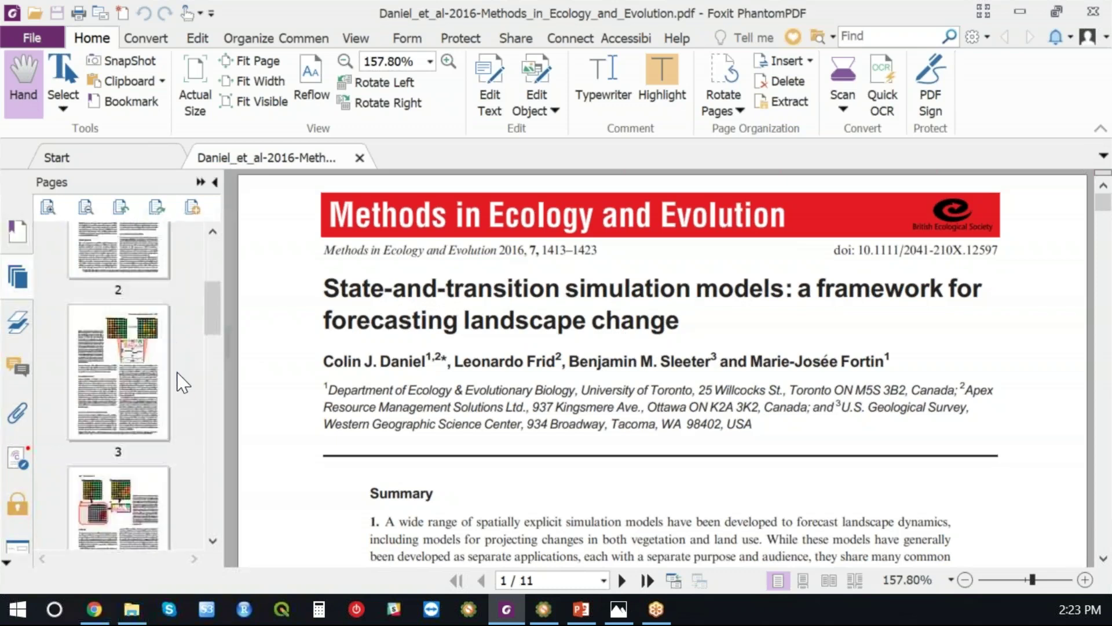
scroll(180, 379, down, 4)
click(146, 478)
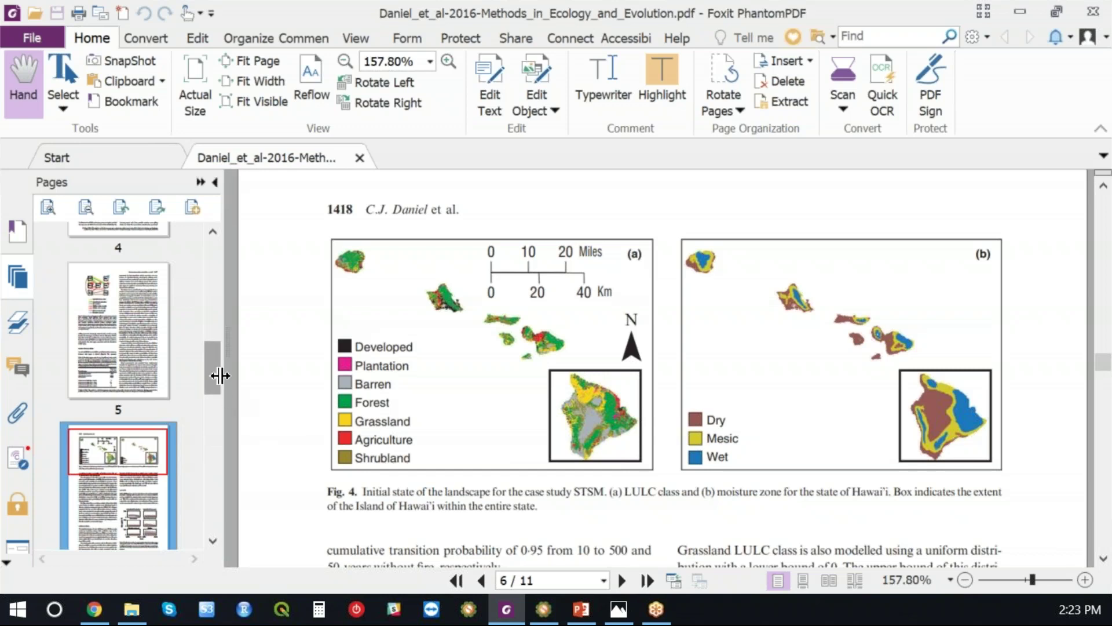
drag(215, 380, 214, 445)
click(168, 423)
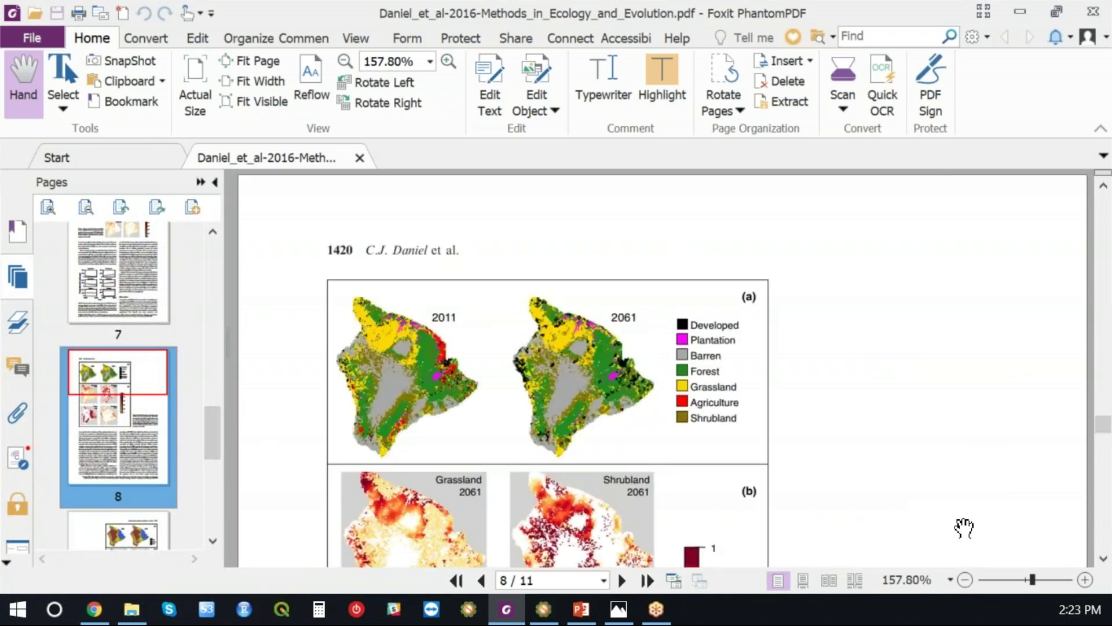
click(1085, 579)
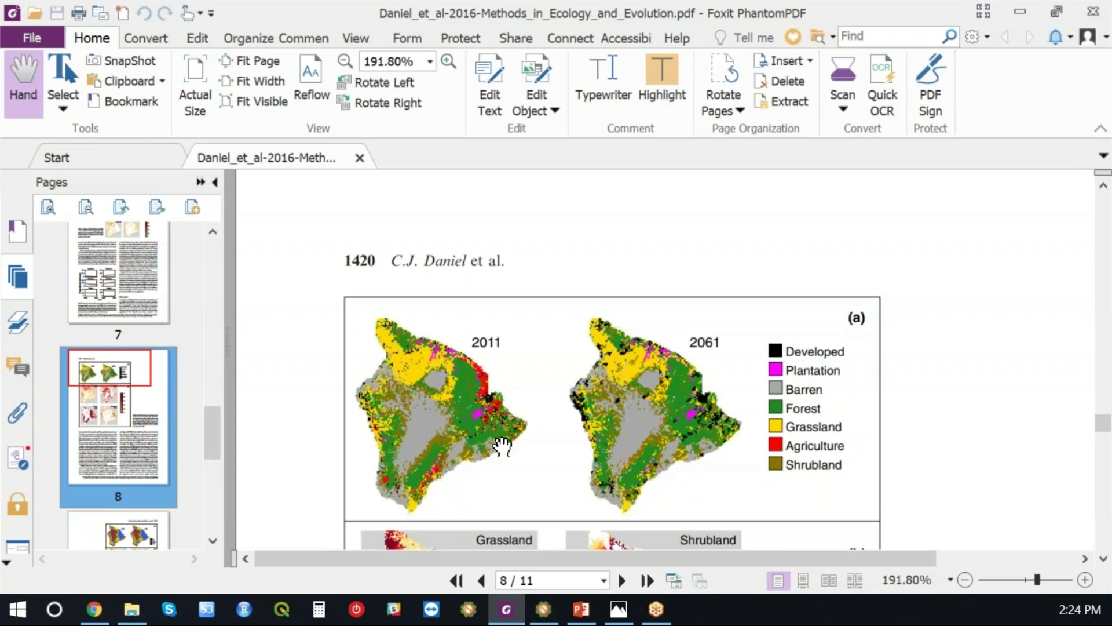
Step: Switch to SyncroSim and create a new library from the conn-cons model, keeping the name Connectivity Conservation.ssim and the suggested location
click(544, 615)
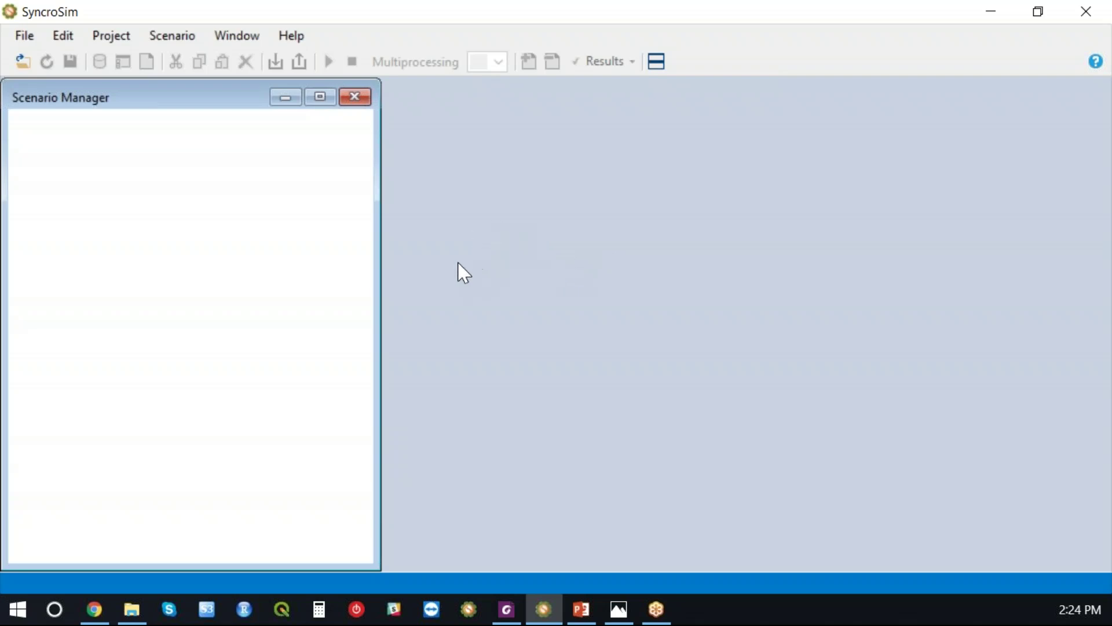
click(33, 43)
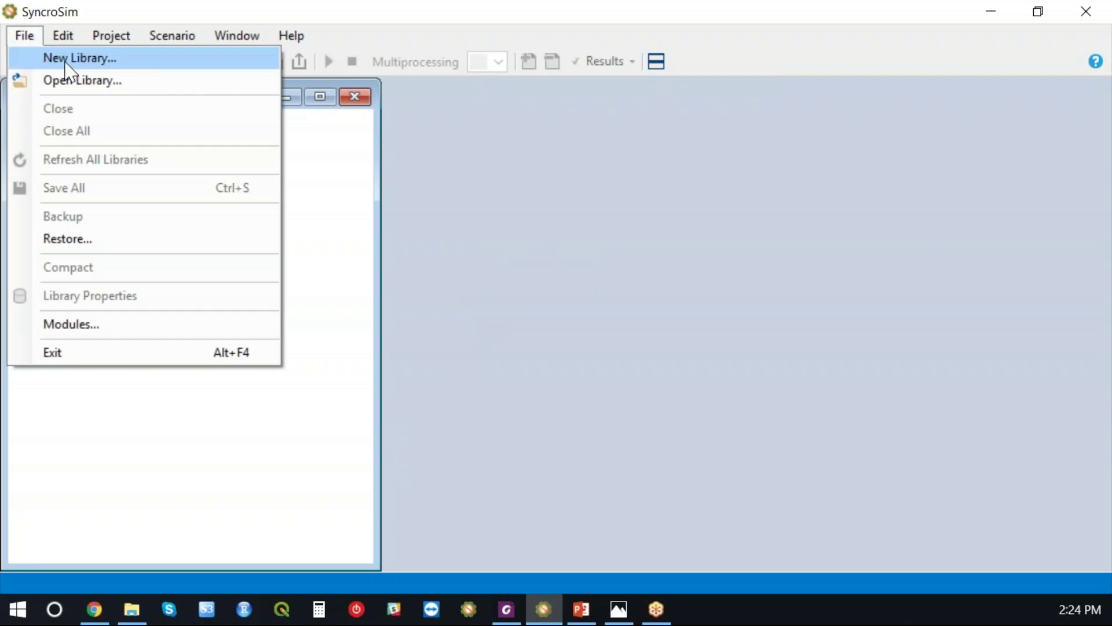
mouse_move(116, 36)
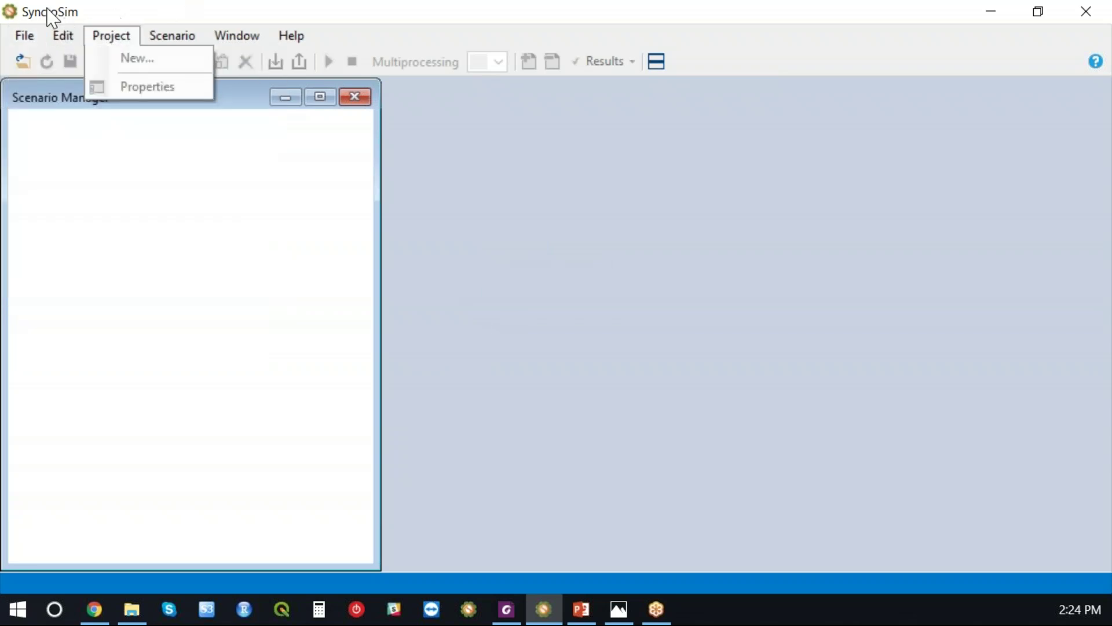
mouse_move(26, 38)
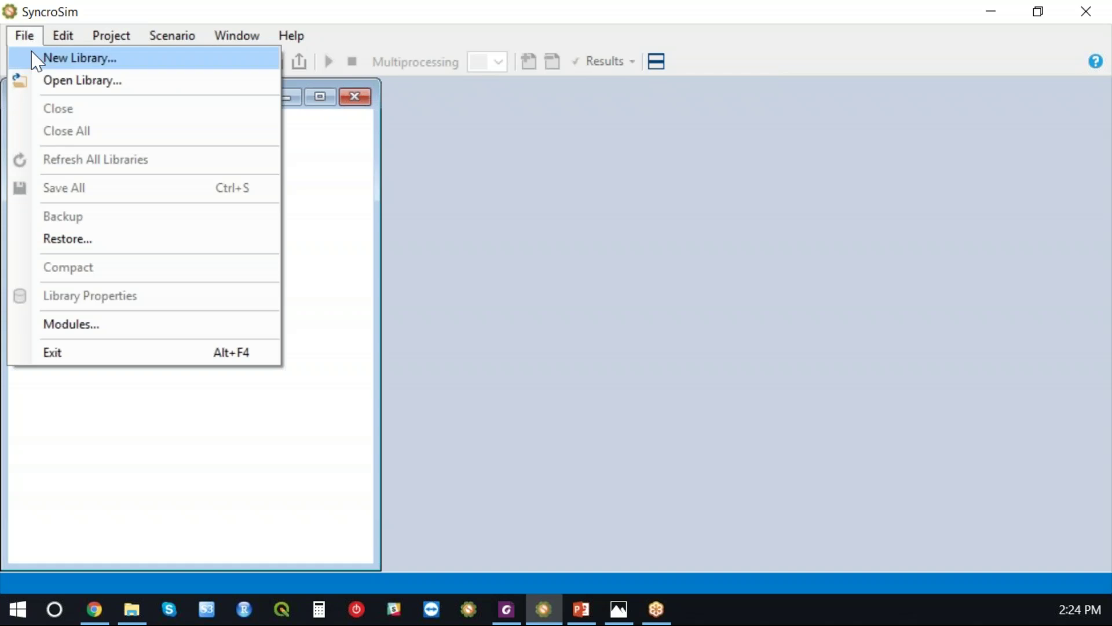
click(51, 57)
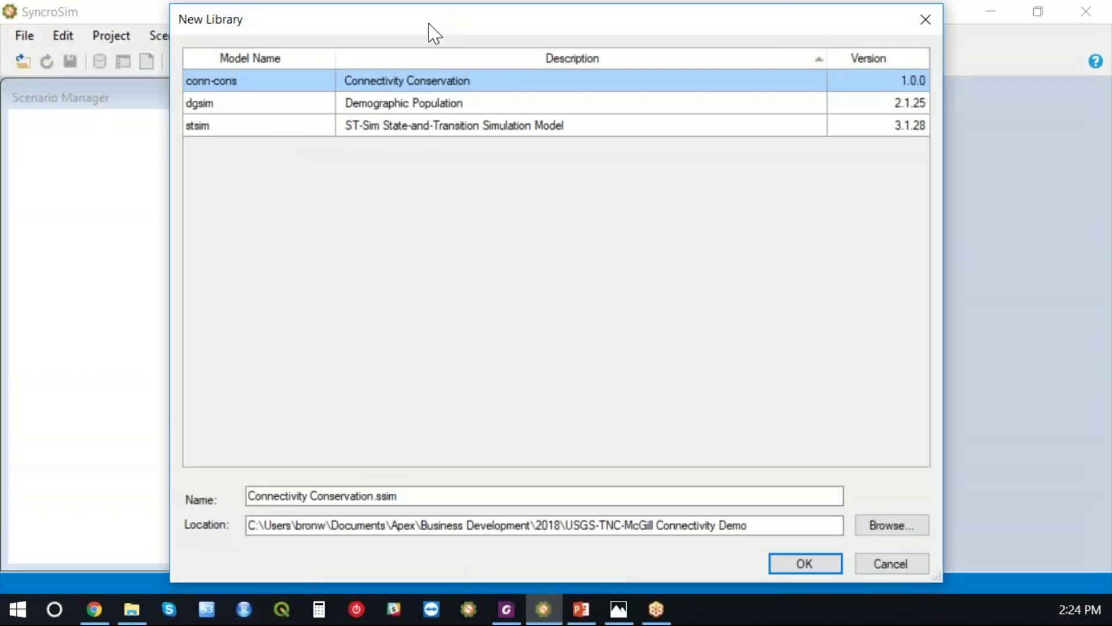
drag(434, 34, 447, 53)
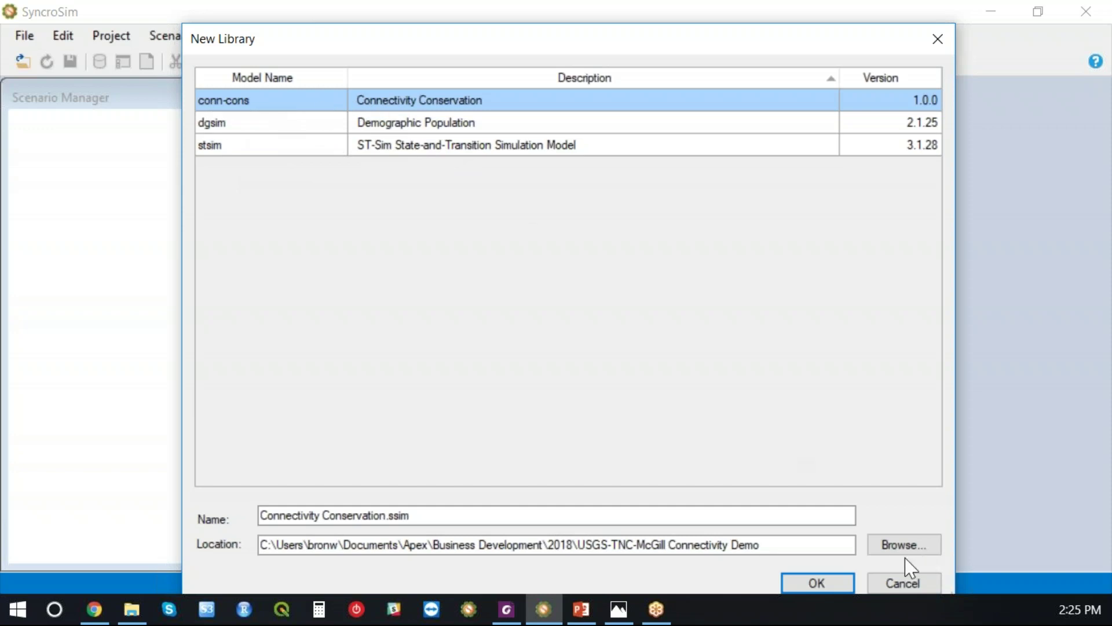
click(829, 590)
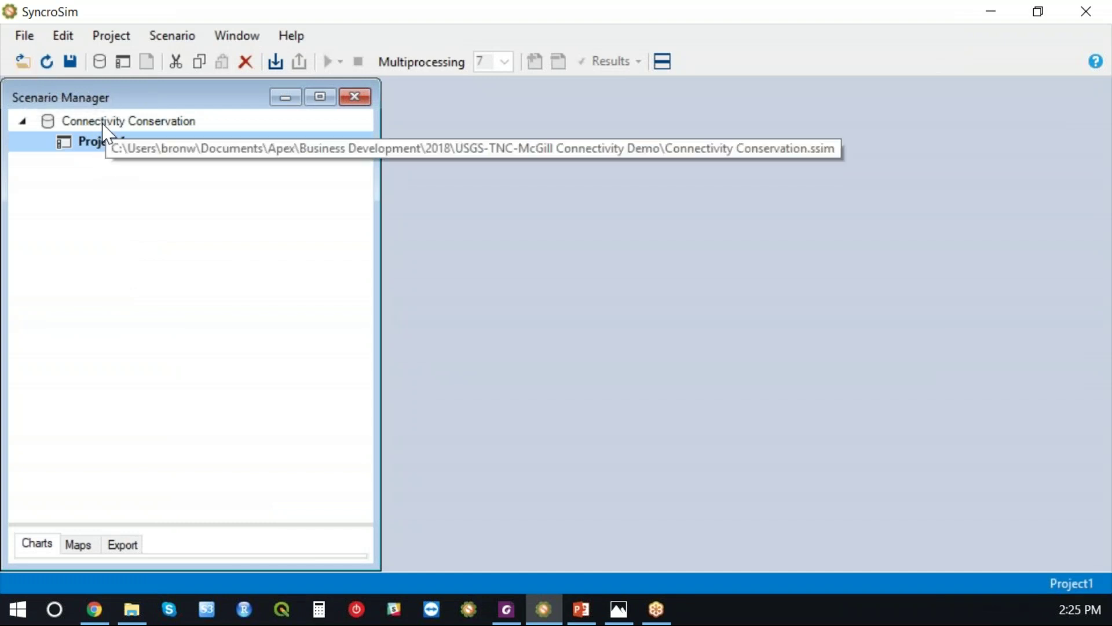
Step: Open the existing library Connectivity Conservation Demo.ssim
click(23, 61)
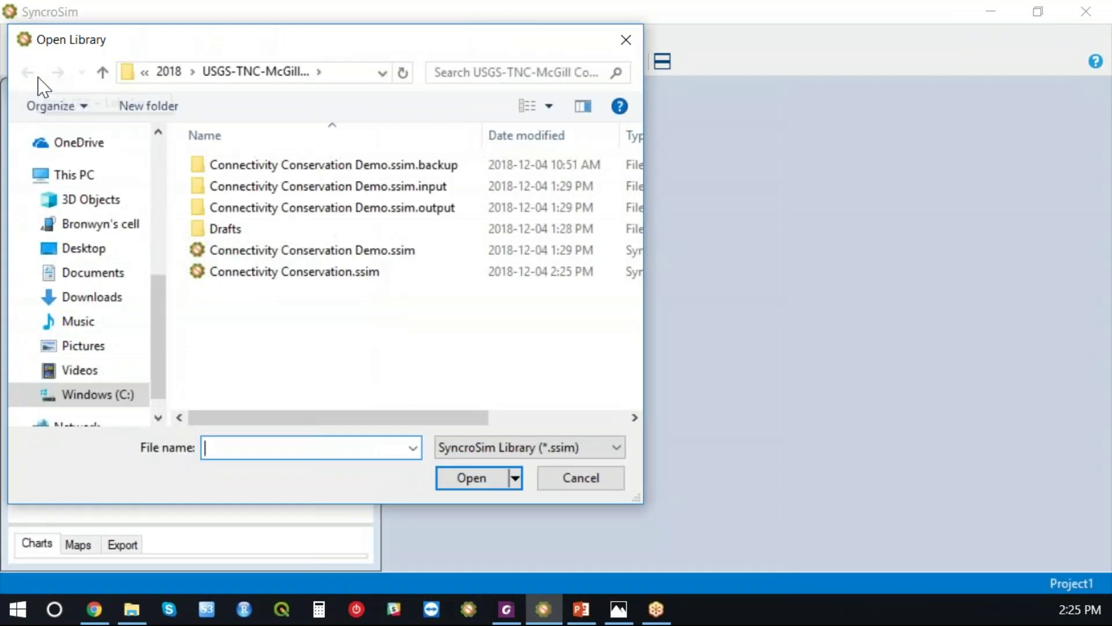
click(296, 250)
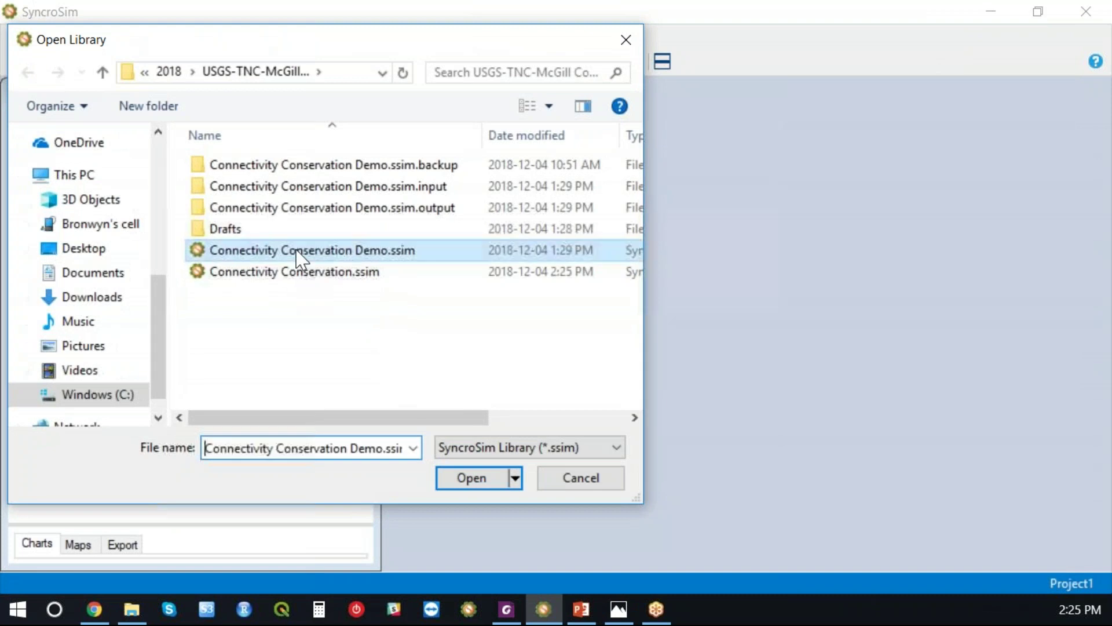
click(472, 478)
click(22, 121)
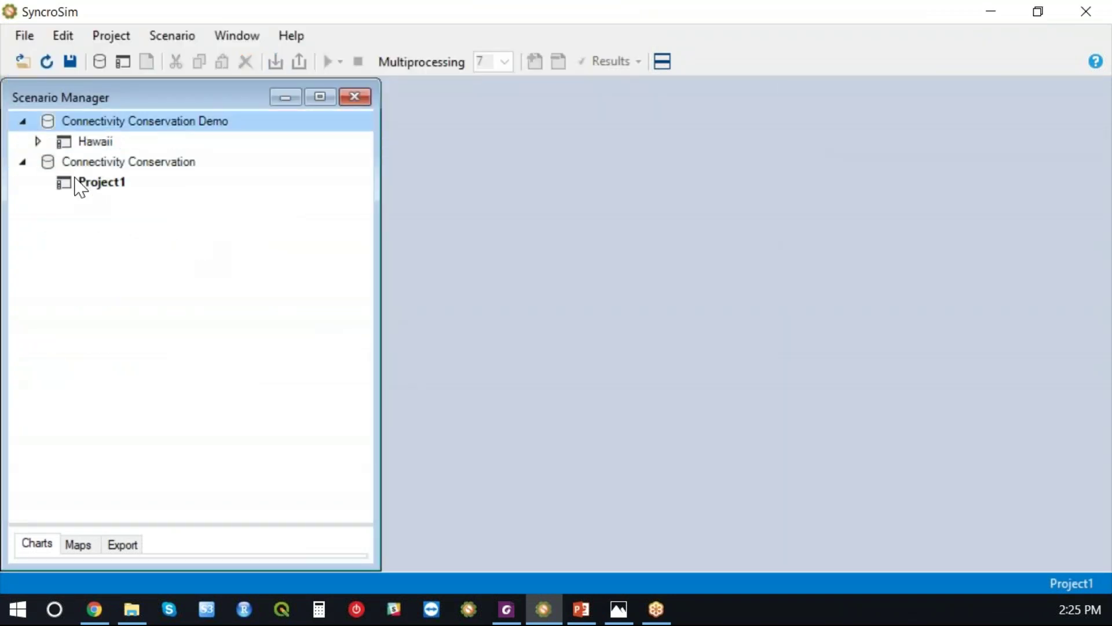
Step: Close the Connectivity Conservation library, leaving the demo library open
click(107, 163)
right_click(107, 162)
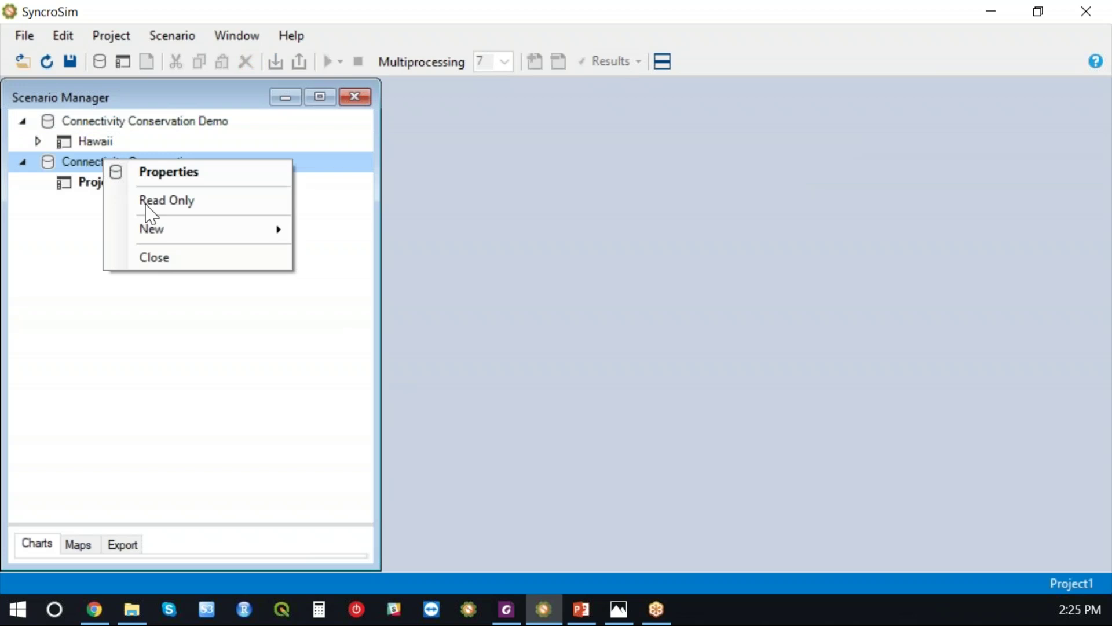
click(180, 261)
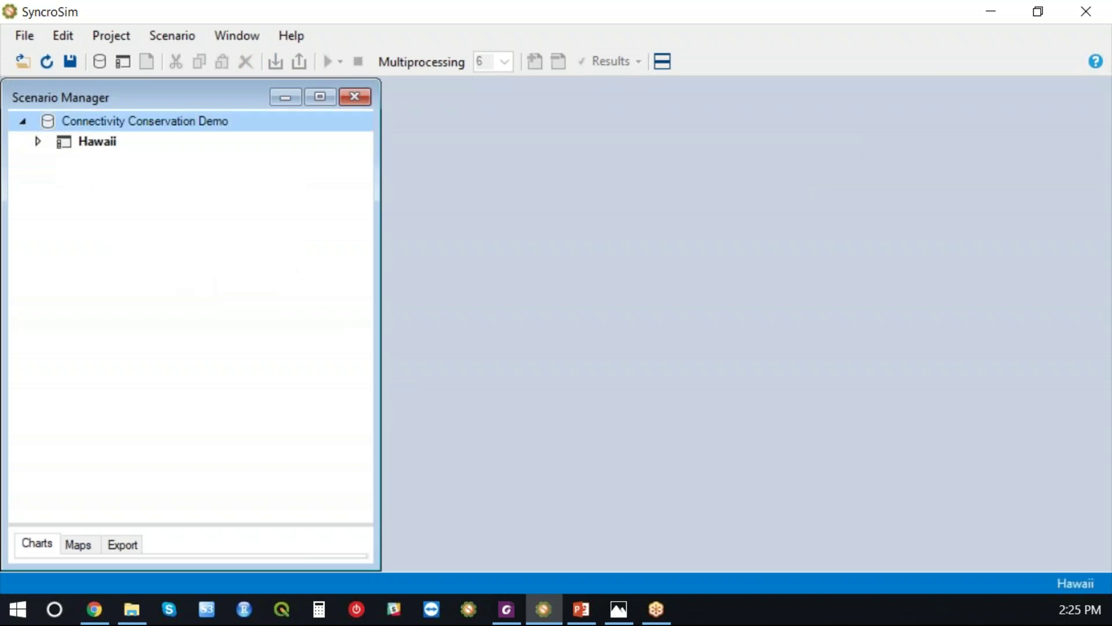
Step: Open the Hawaii project's properties and review its summary and species list
click(98, 142)
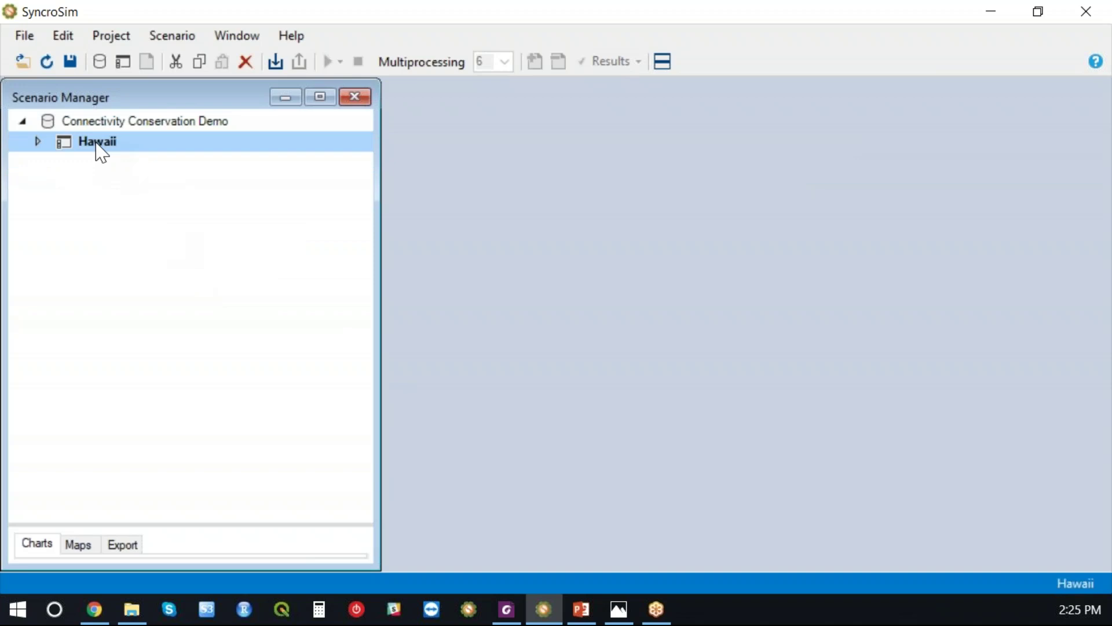
double_click(96, 144)
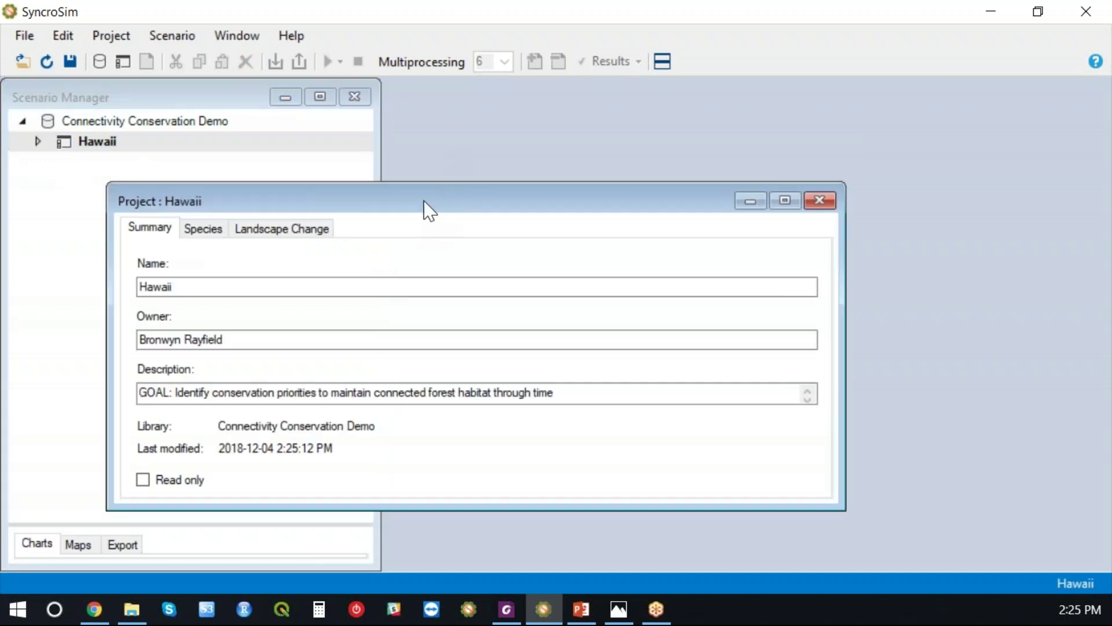
drag(458, 187, 546, 141)
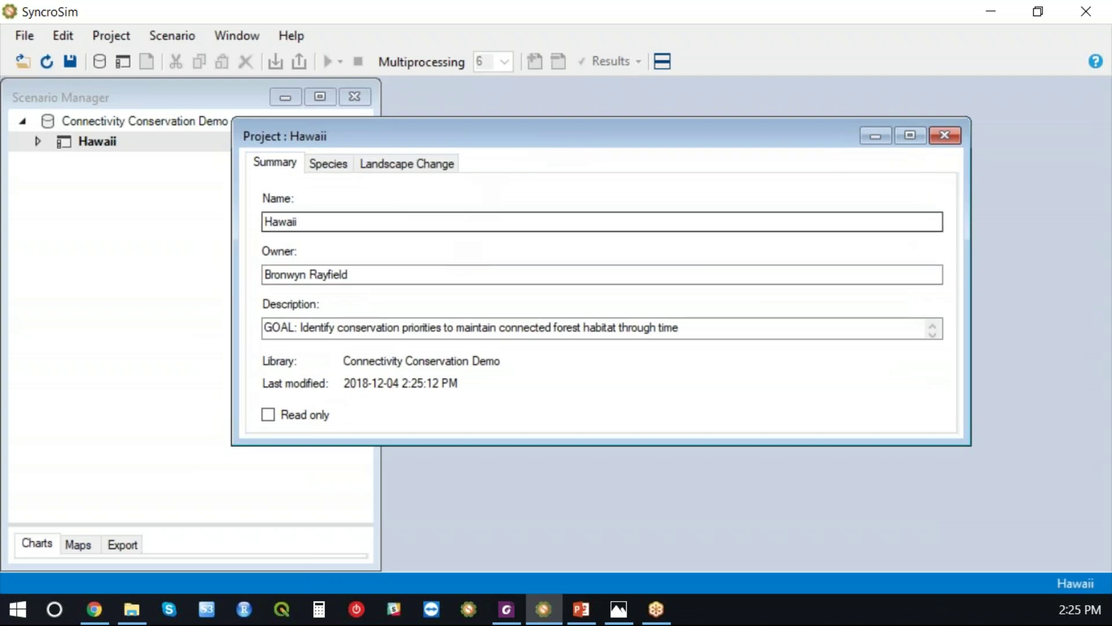
click(328, 169)
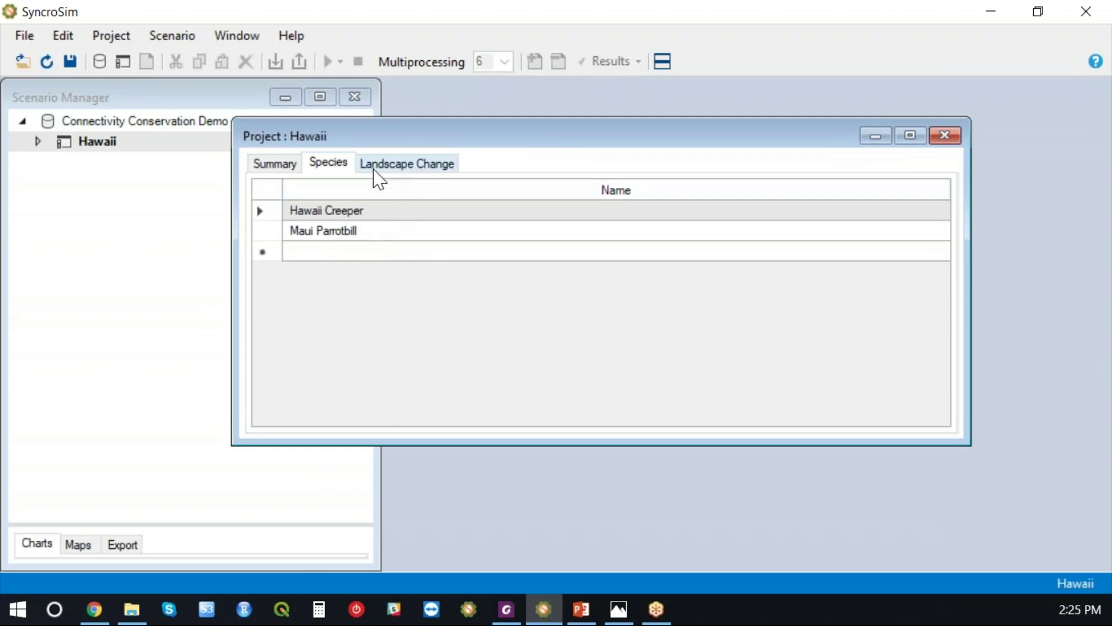
Step: Review the Hawaii project's landscape change definitions for Moisture Zone and LULC Class, and close the project properties
click(410, 169)
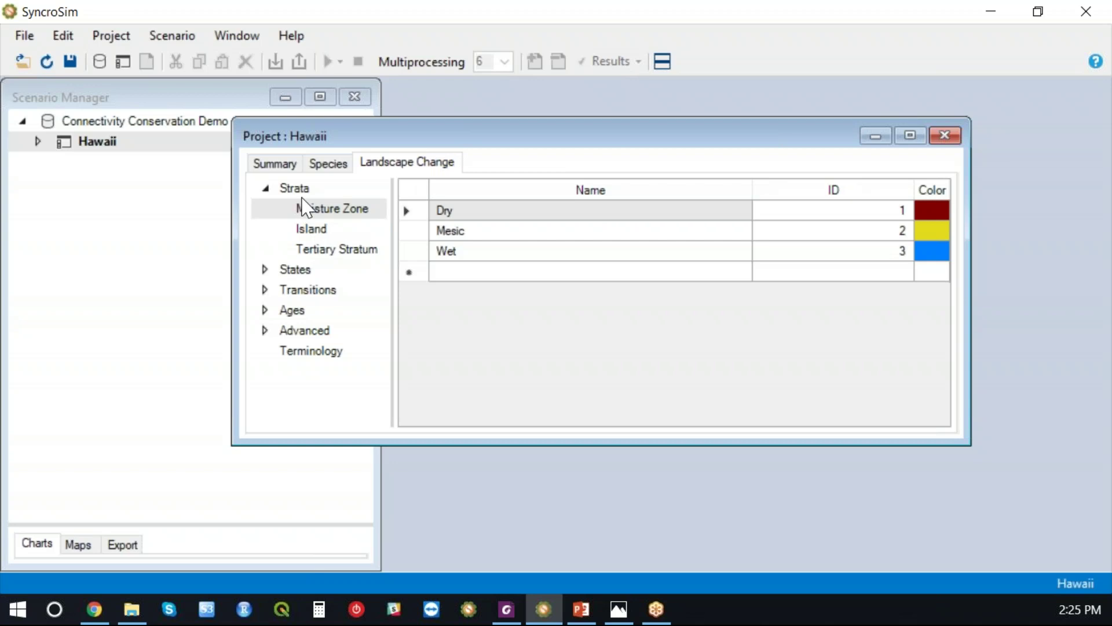
click(305, 270)
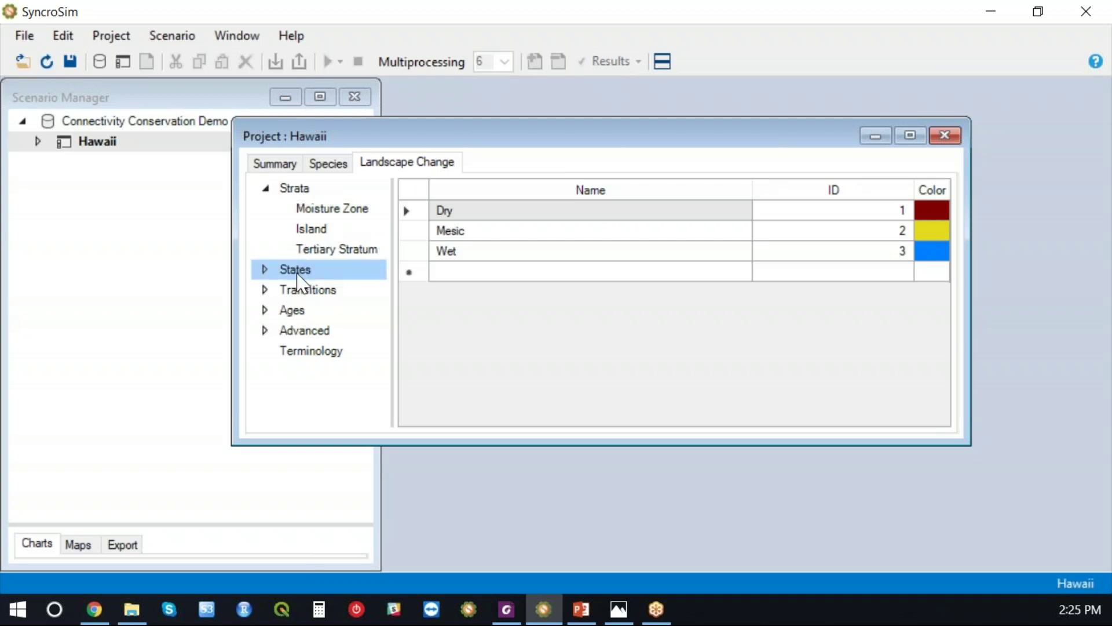
click(265, 270)
click(316, 290)
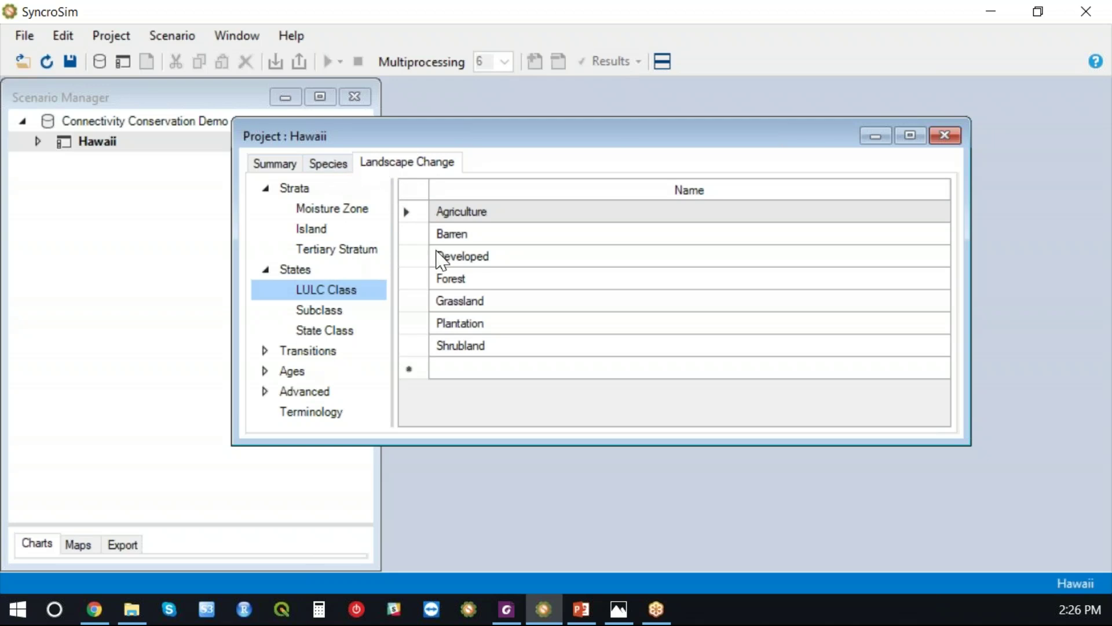
click(955, 139)
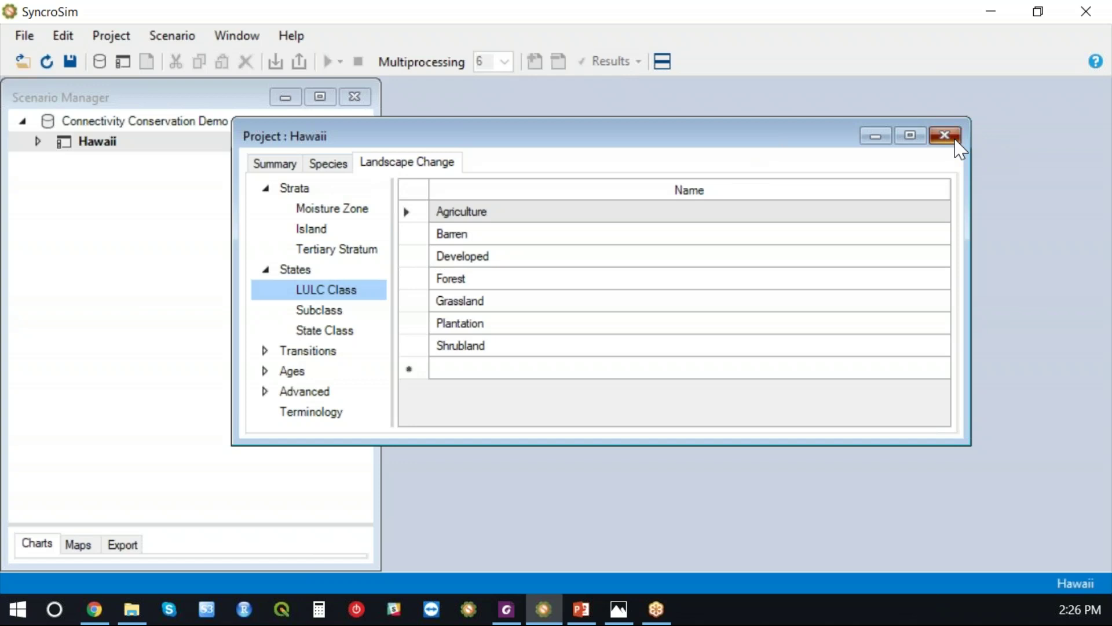
Step: Expand the Hawaii project's 01 Submodel Scenarios folder and open the Landscape Change: Base [2 yr; 2 MC] scenario's properties
click(38, 143)
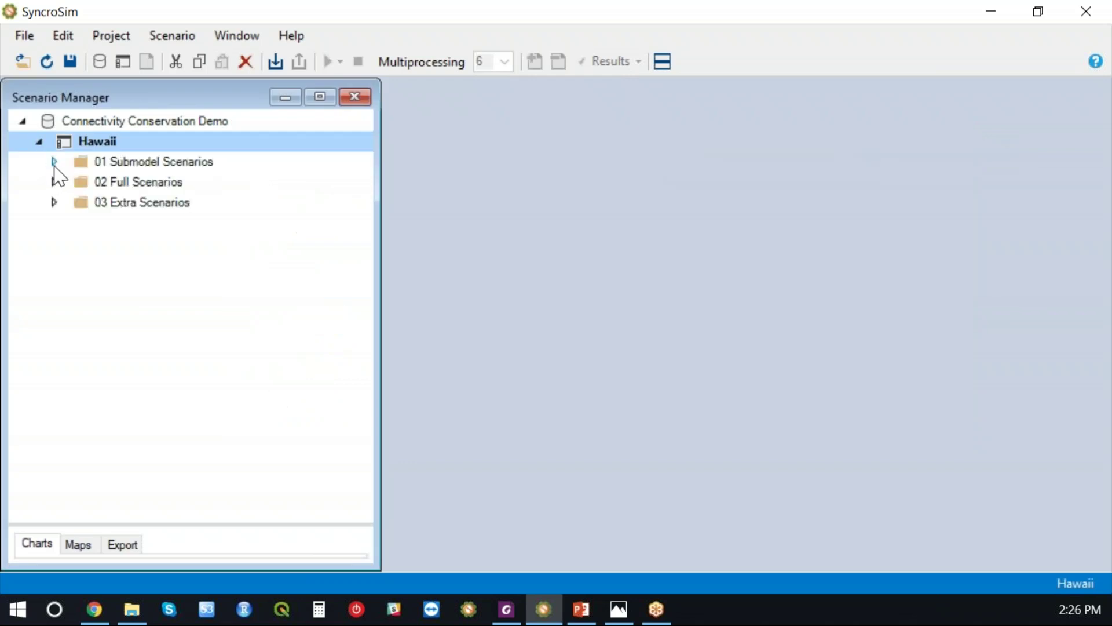
click(55, 163)
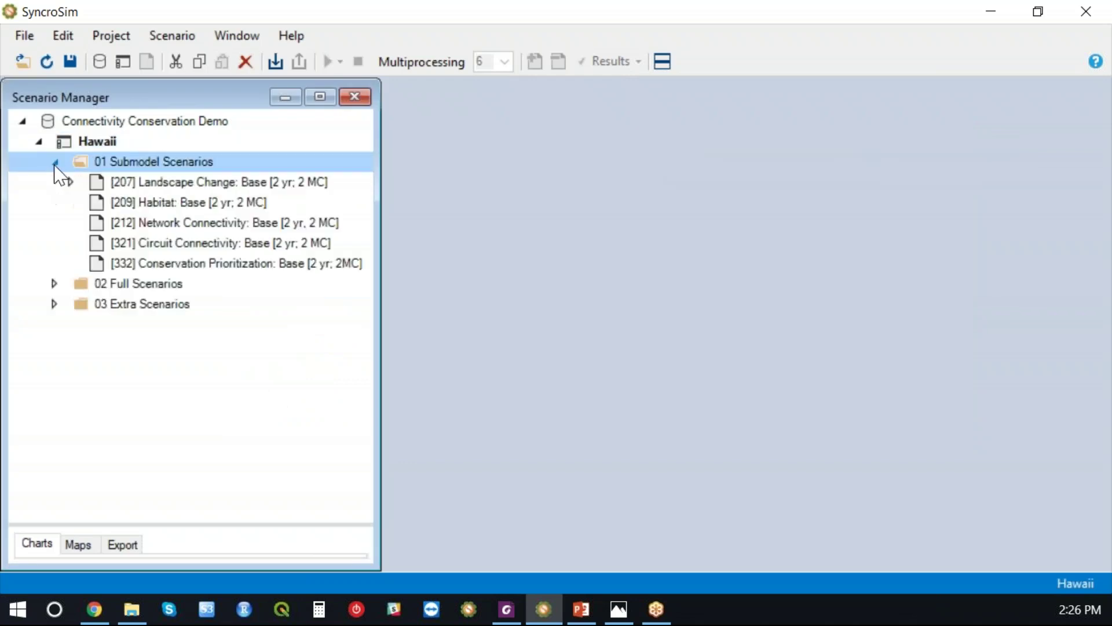
double_click(180, 184)
drag(483, 212, 372, 124)
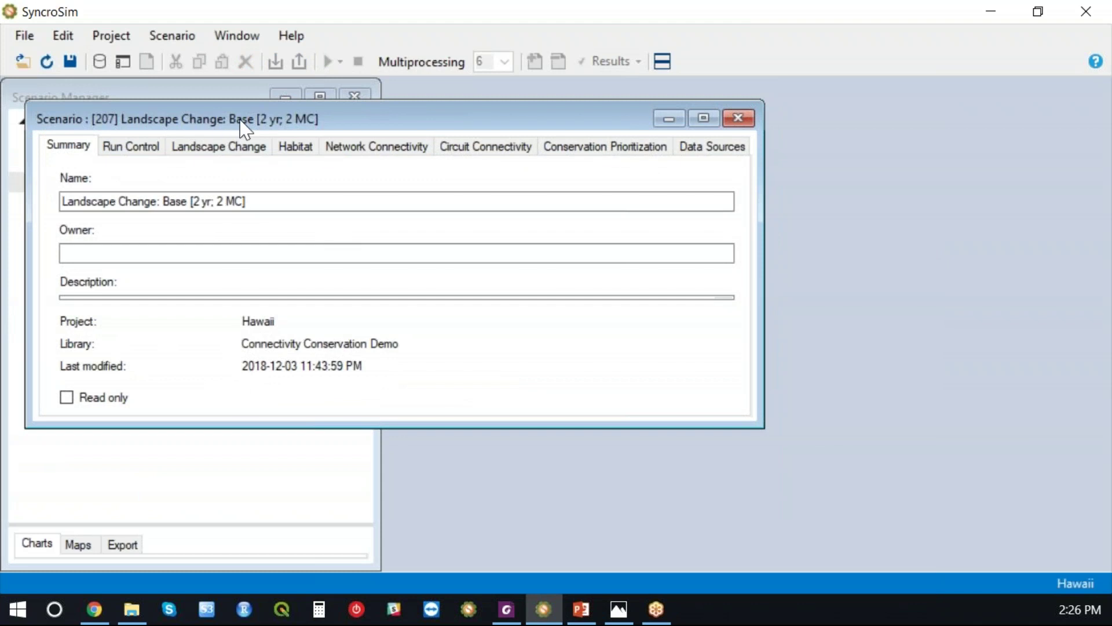
Step: Consult the Conn-Cons Diagram in Photos and review the Landscape Change scenario's run control settings in SyncroSim
key(alt+Tab)
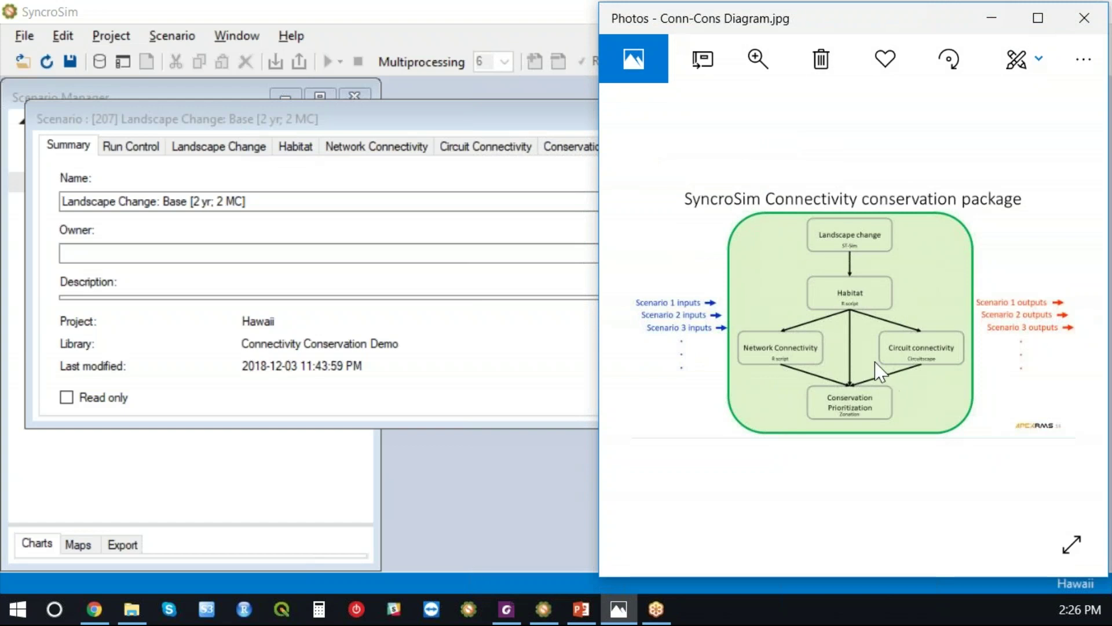
click(131, 148)
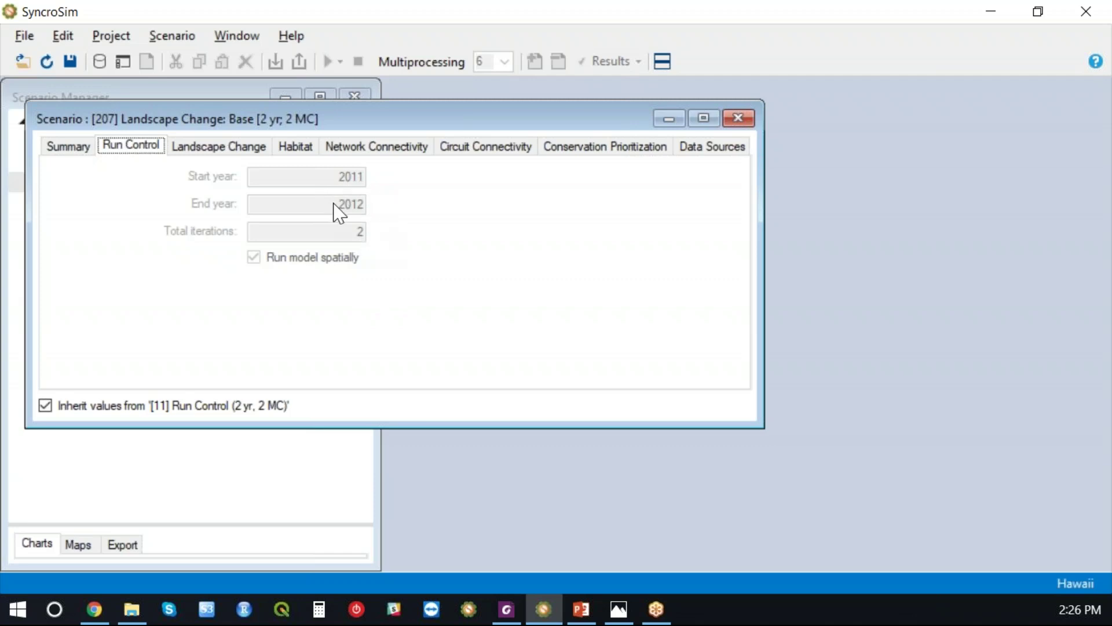
key(alt+Tab)
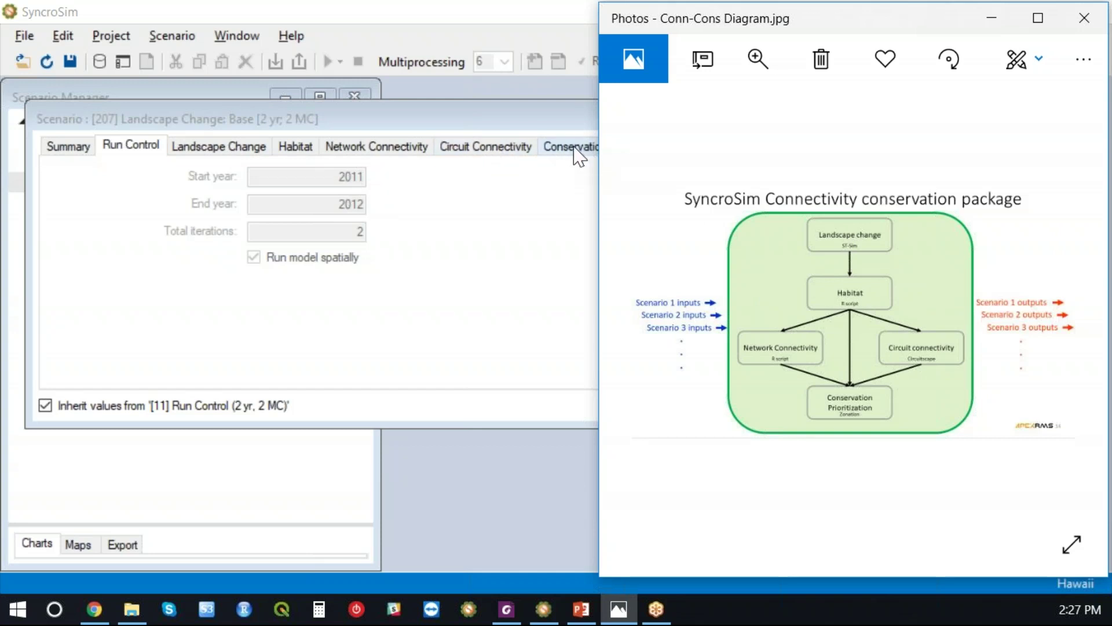
click(555, 124)
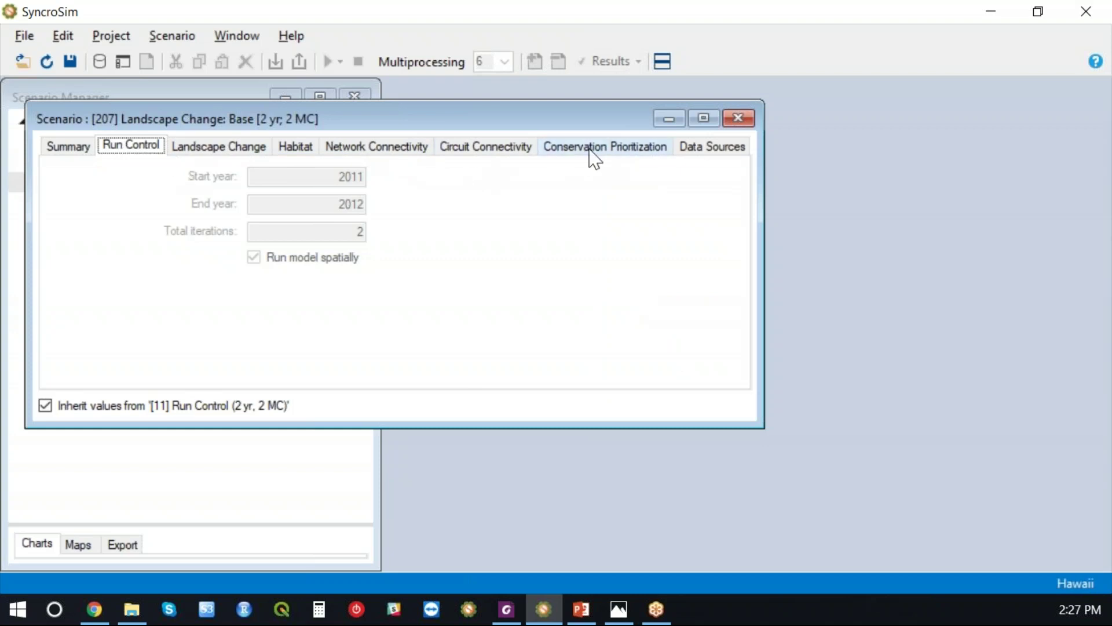
Step: Show the scenario's landscape change transition pathways for the Dry stratum, enlarging the scenario window and moving it to uncover the scenario tree
click(232, 152)
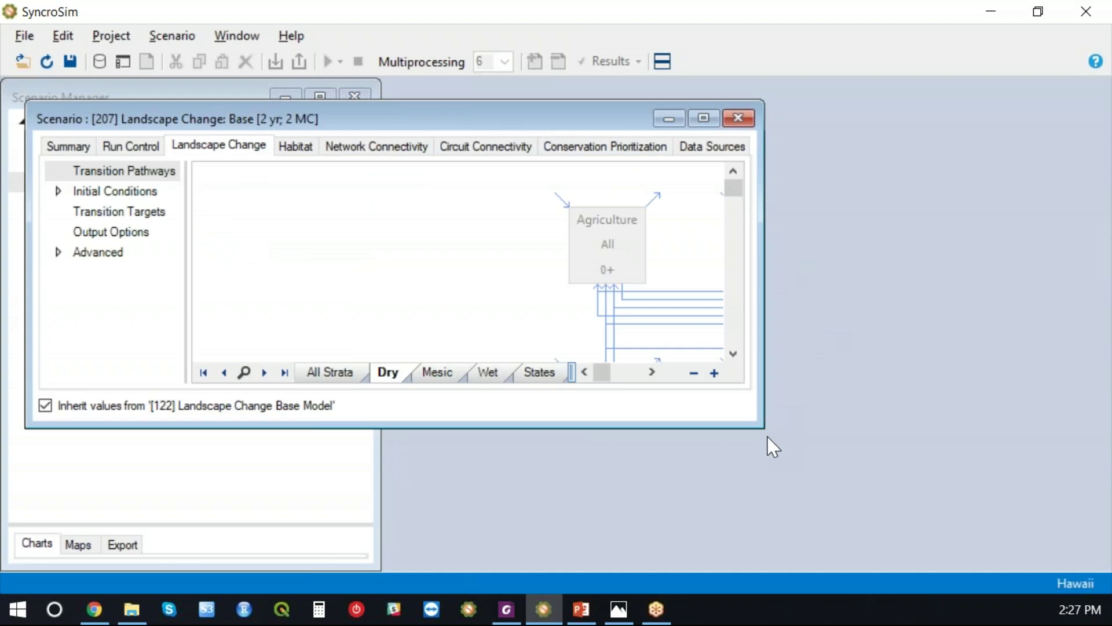
drag(763, 428, 1055, 552)
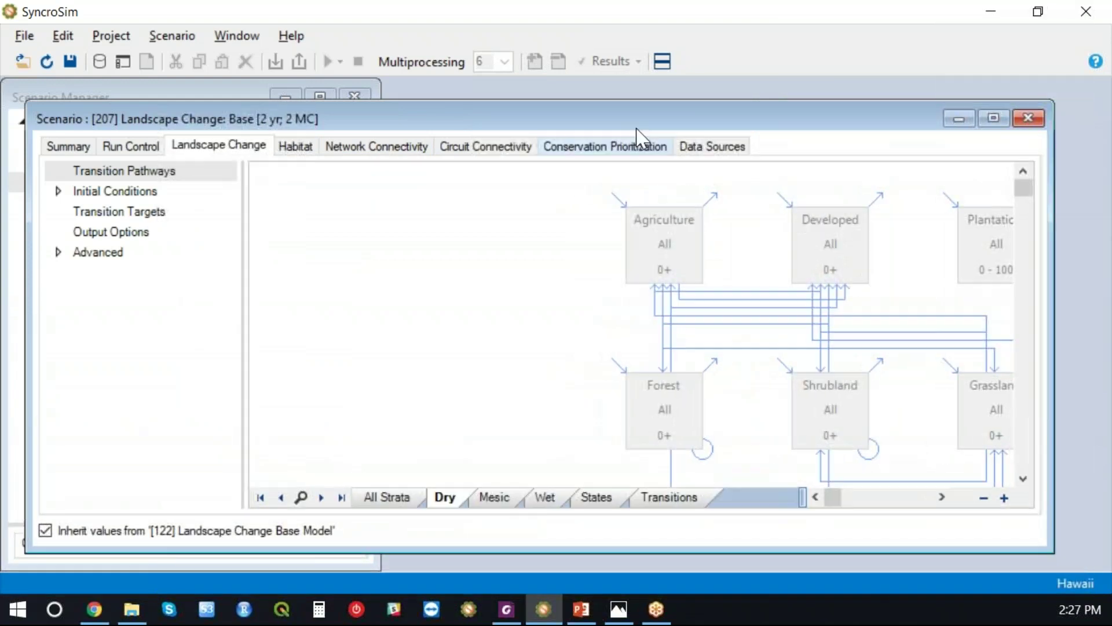
drag(610, 109, 617, 91)
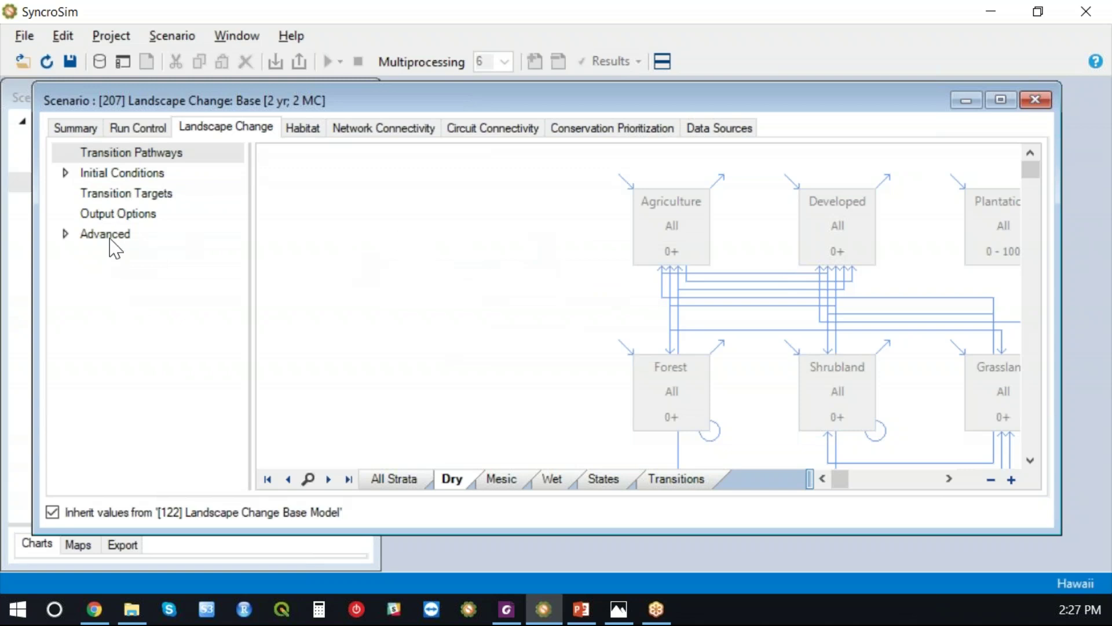
drag(365, 105, 529, 114)
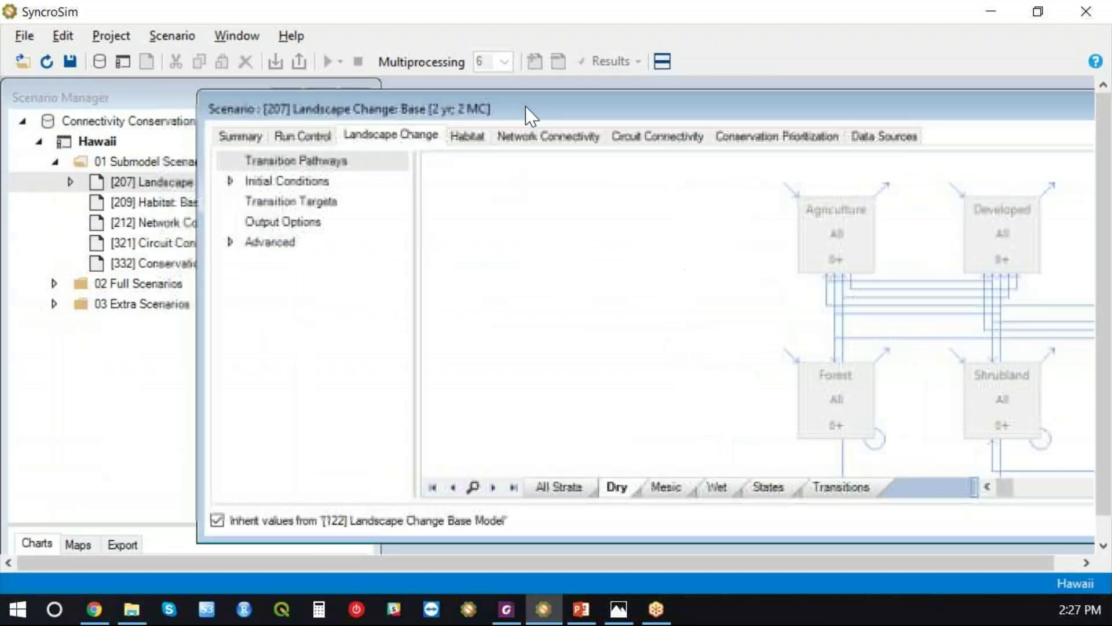
Step: Run the Landscape Change model for the Landscape Change: Base [2 yr; 2 MC] scenario, and close the run monitor and scenario properties
right_click(149, 184)
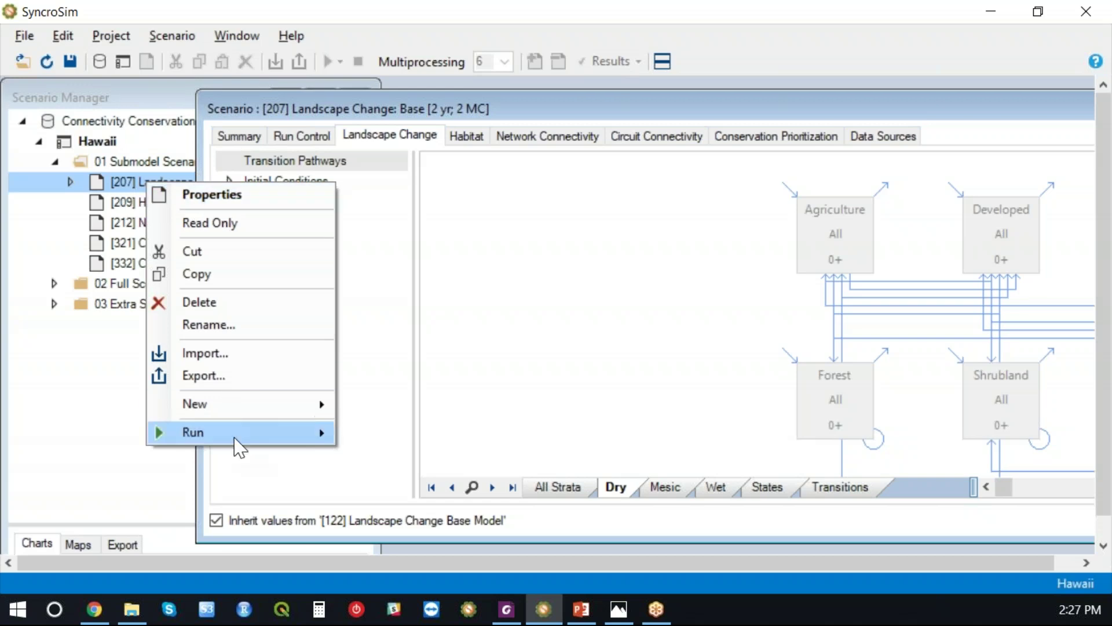
mouse_move(239, 446)
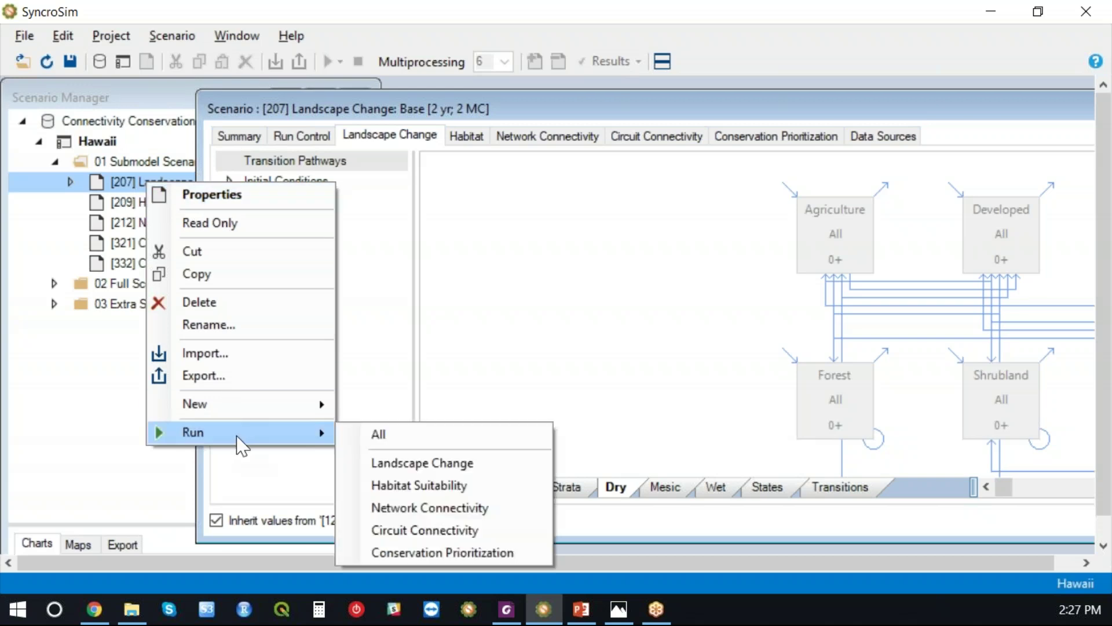
click(392, 470)
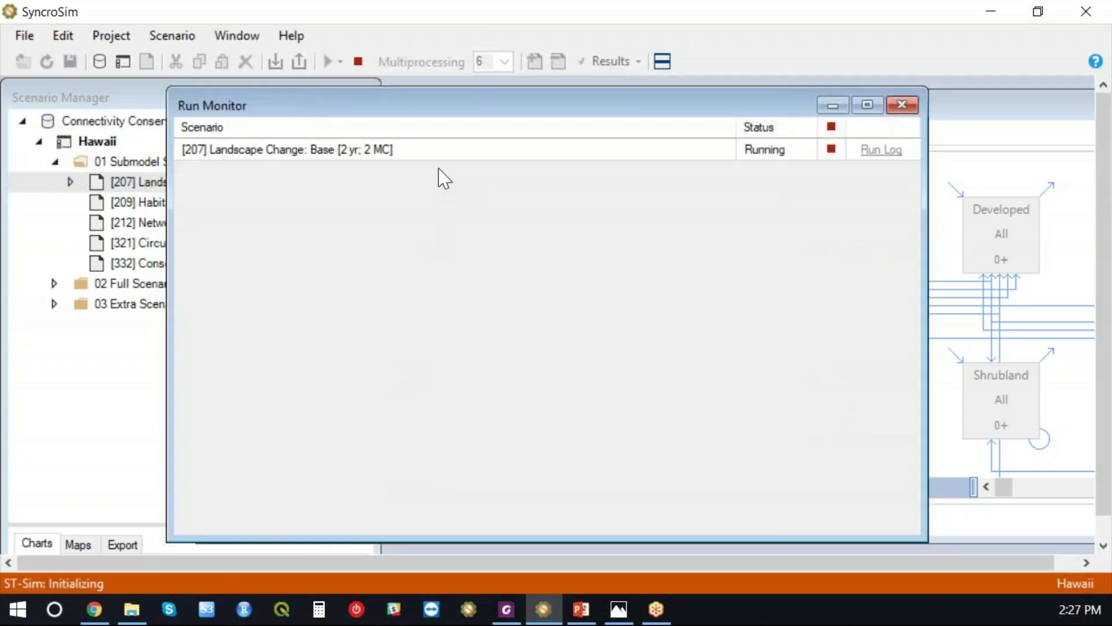
drag(468, 116, 454, 119)
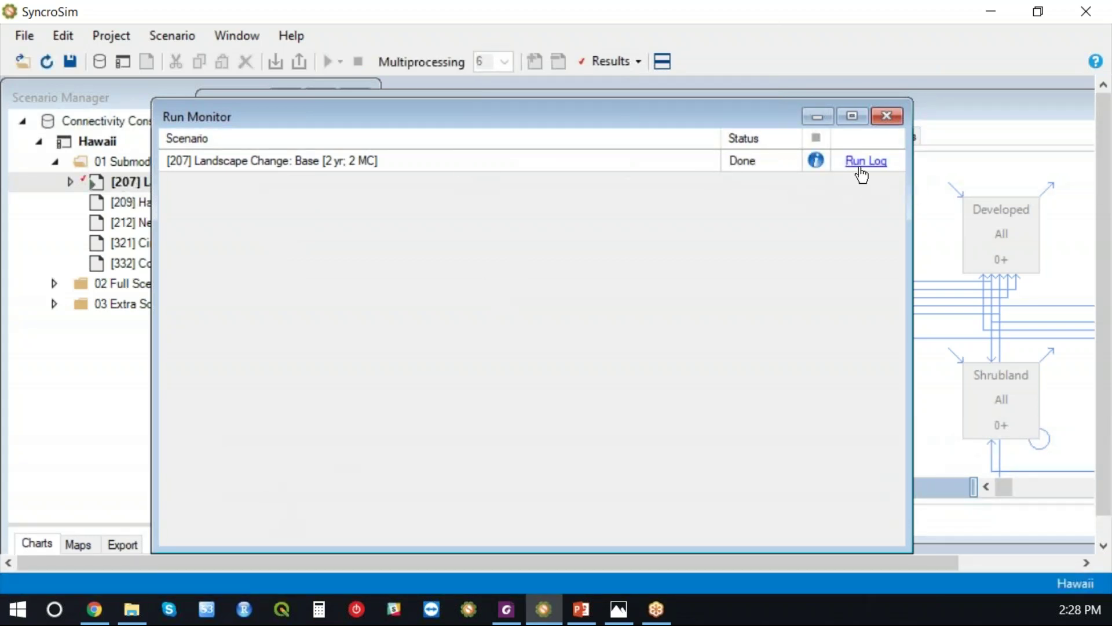
click(887, 117)
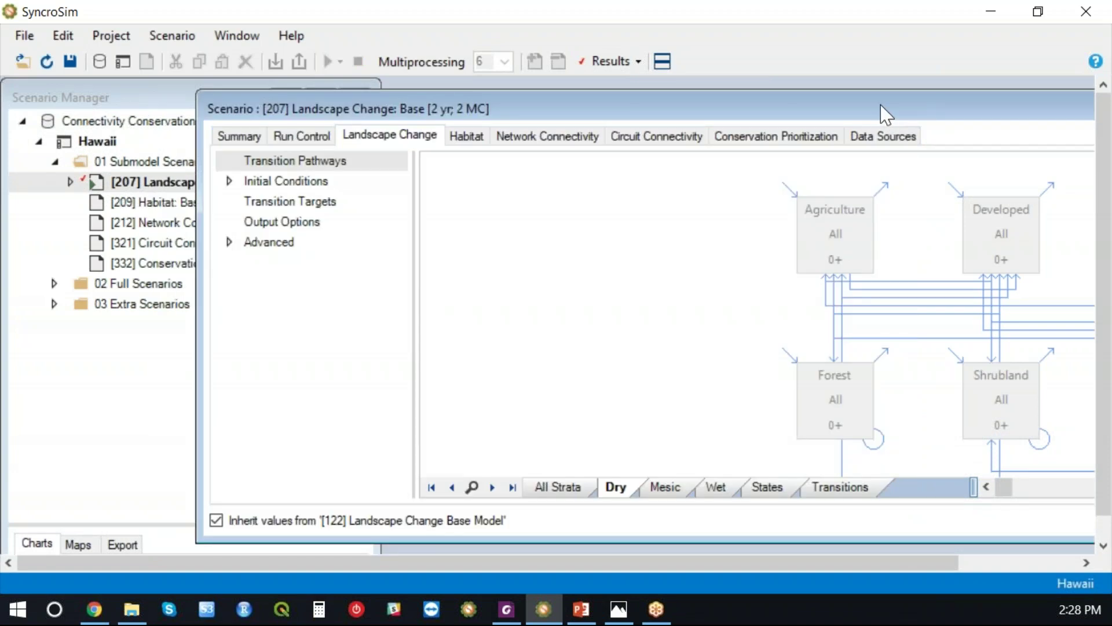
drag(887, 115, 755, 127)
click(1081, 119)
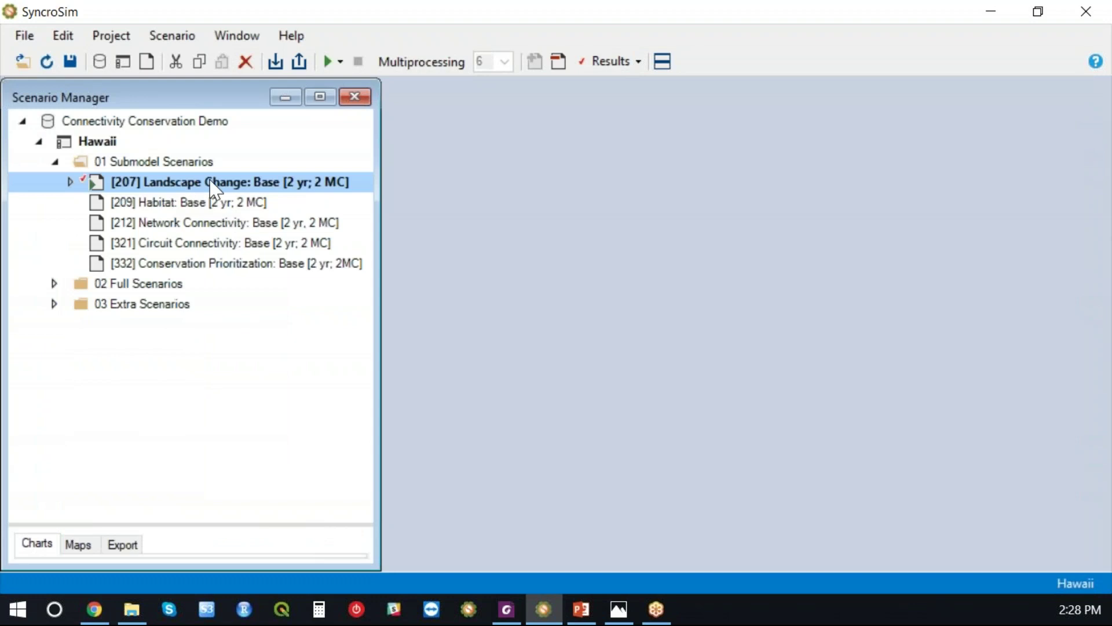
Step: Open the Habitat: Base [2 yr; 2 MC] scenario's properties beside the scenario tree and show its Habitat landscape map inputs
double_click(185, 201)
drag(385, 137, 694, 115)
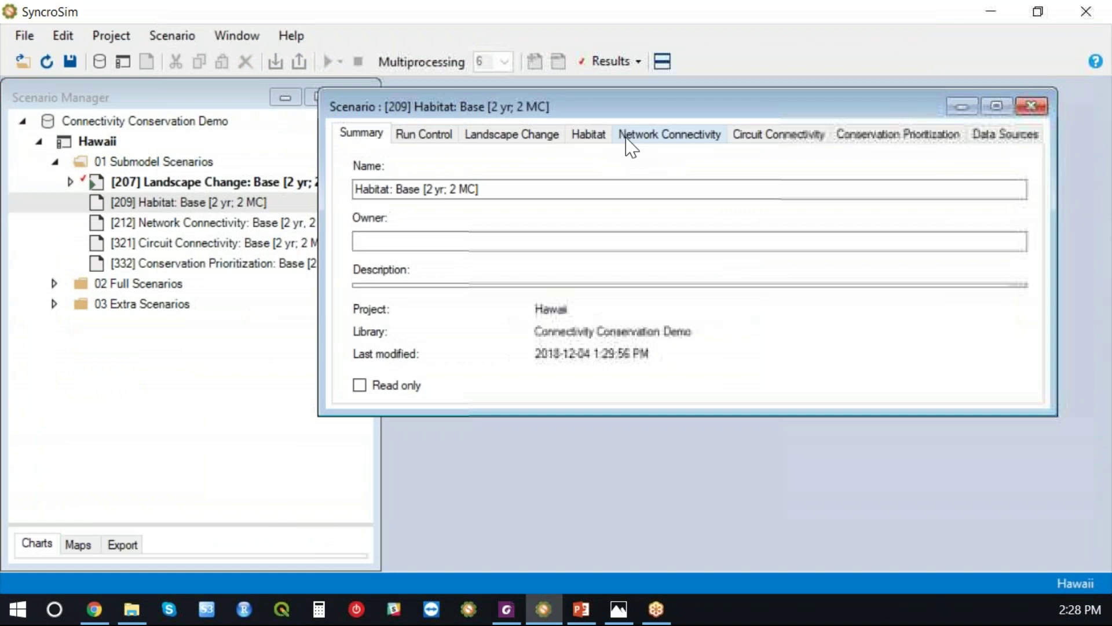
click(590, 145)
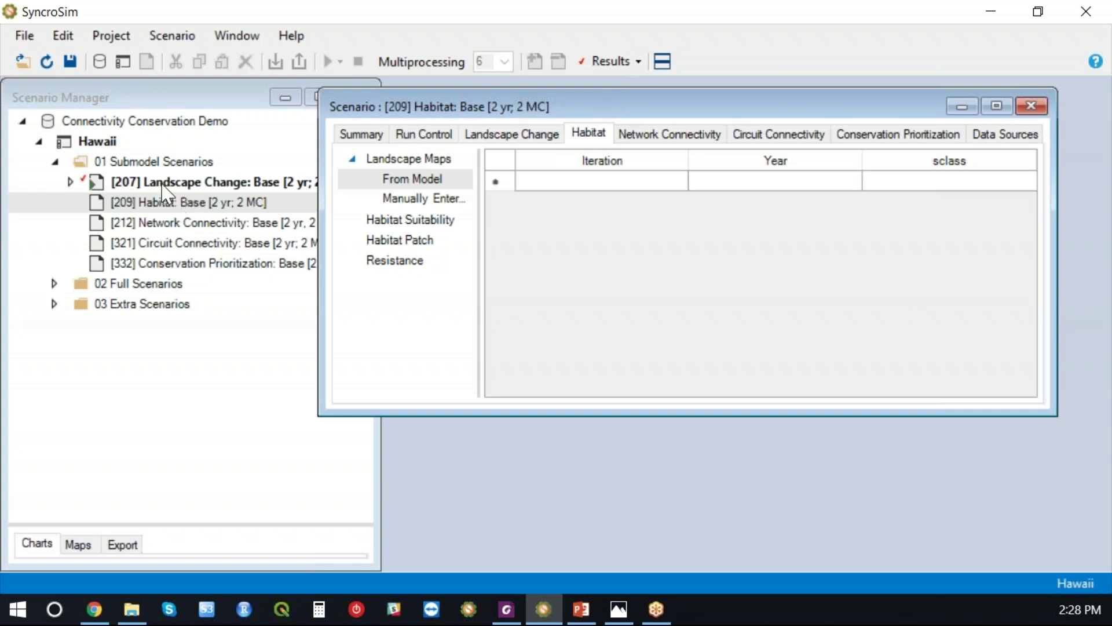
Step: Add the Landscape Change result scenario as a dependency of Habitat: Base [2 yr; 2 MC] and bring the Habitat scenario's properties forward
click(69, 181)
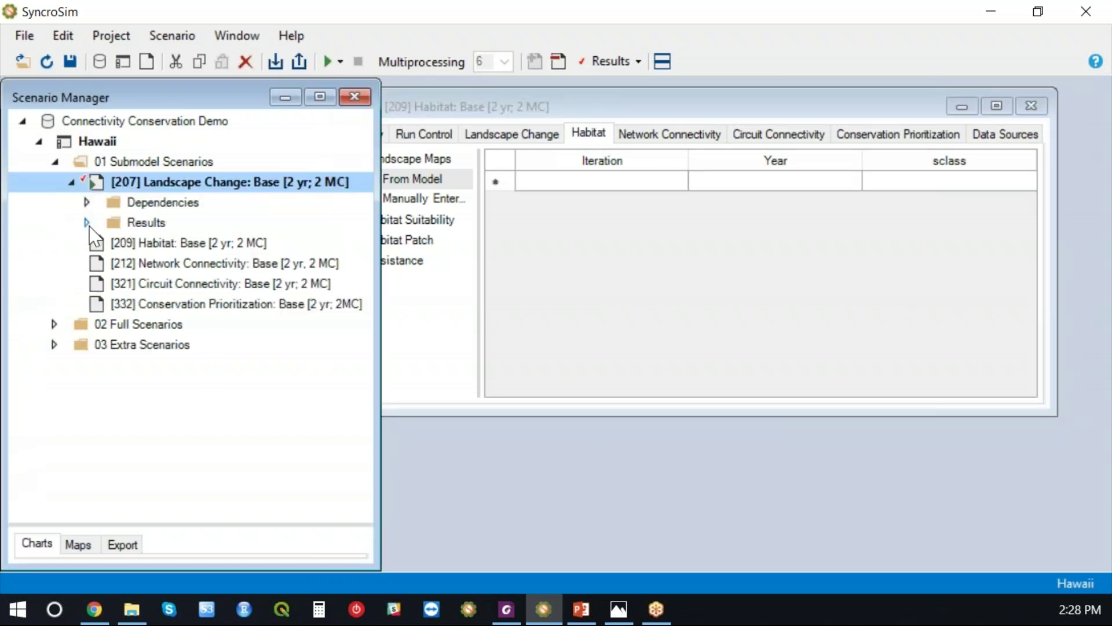
click(88, 222)
click(204, 246)
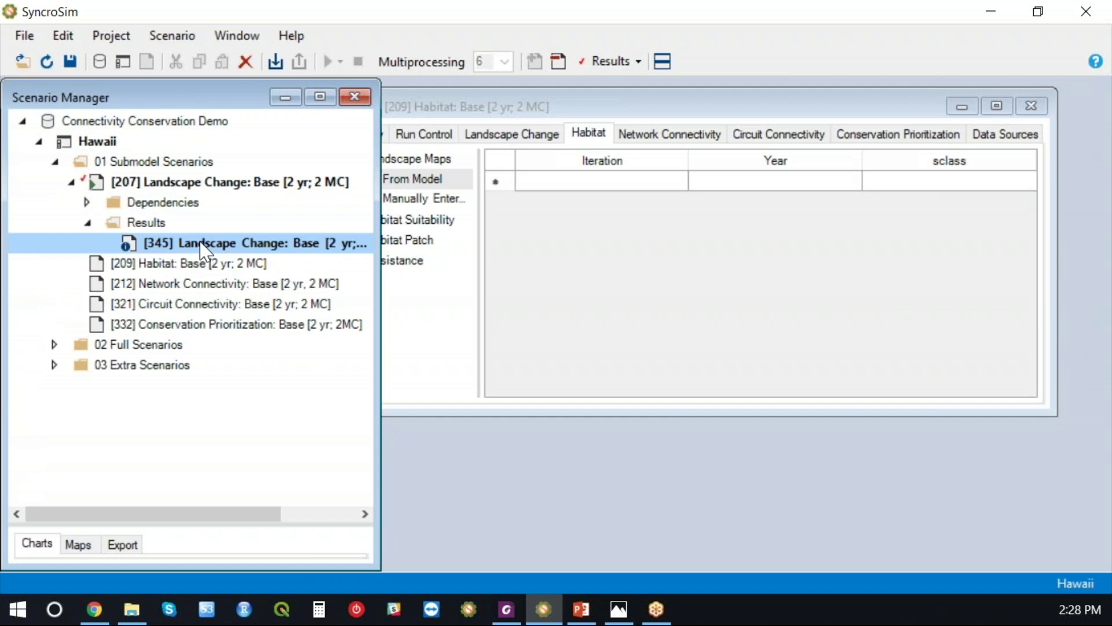
ctrl+click(193, 263)
drag(193, 263, 193, 263)
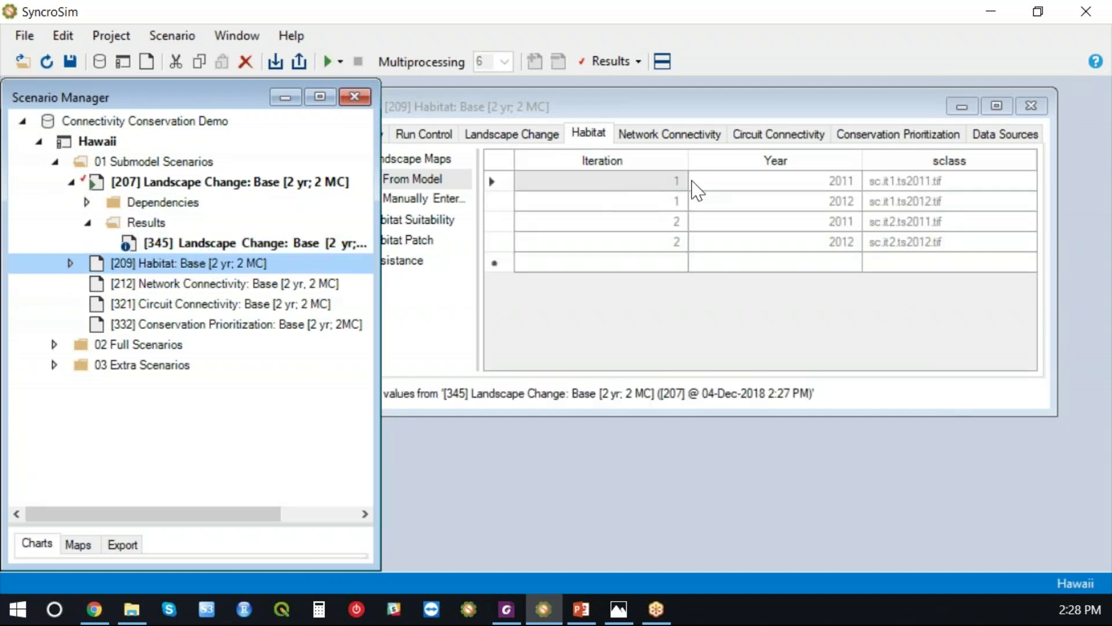
click(731, 109)
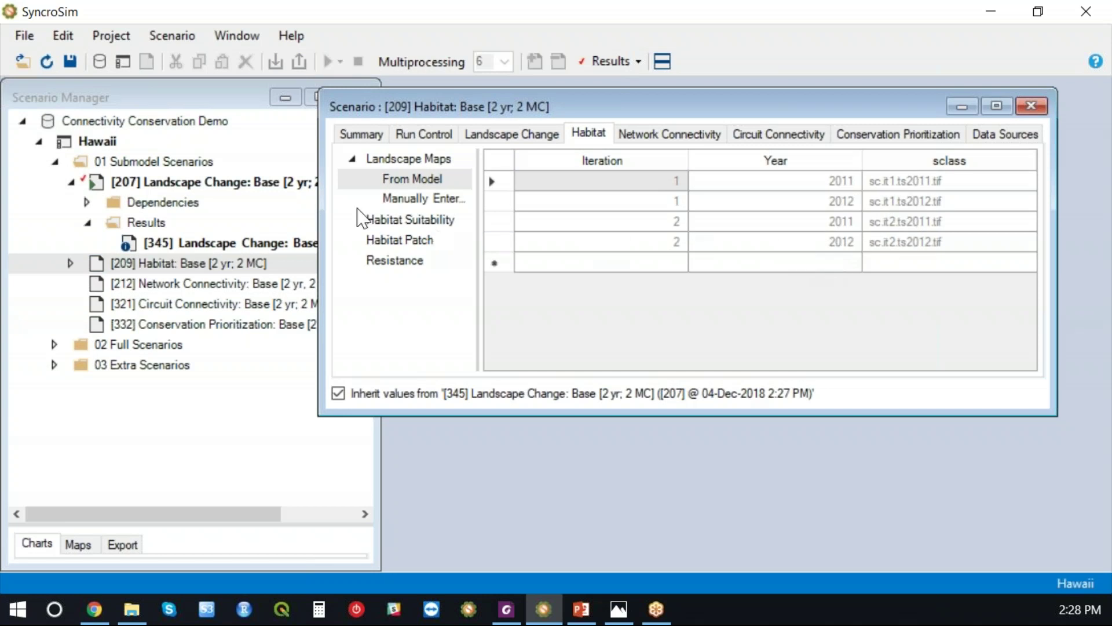
Step: Run the Habitat Suitability model for the Habitat: Base [2 yr; 2 MC] scenario, allowing the library save, and minimize the run monitor
right_click(189, 263)
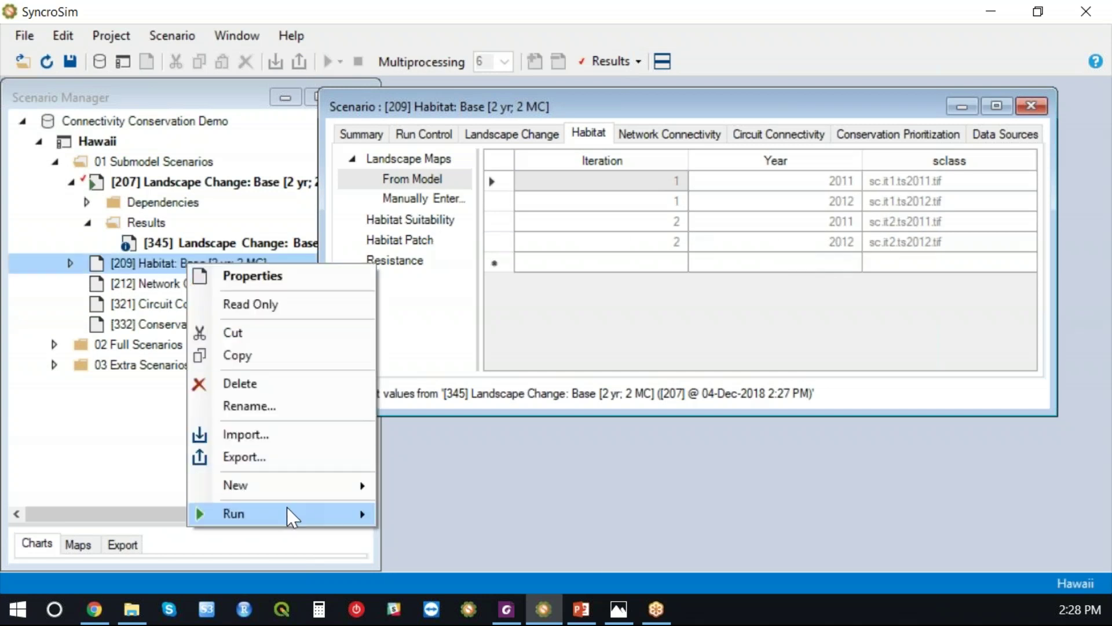
mouse_move(323, 513)
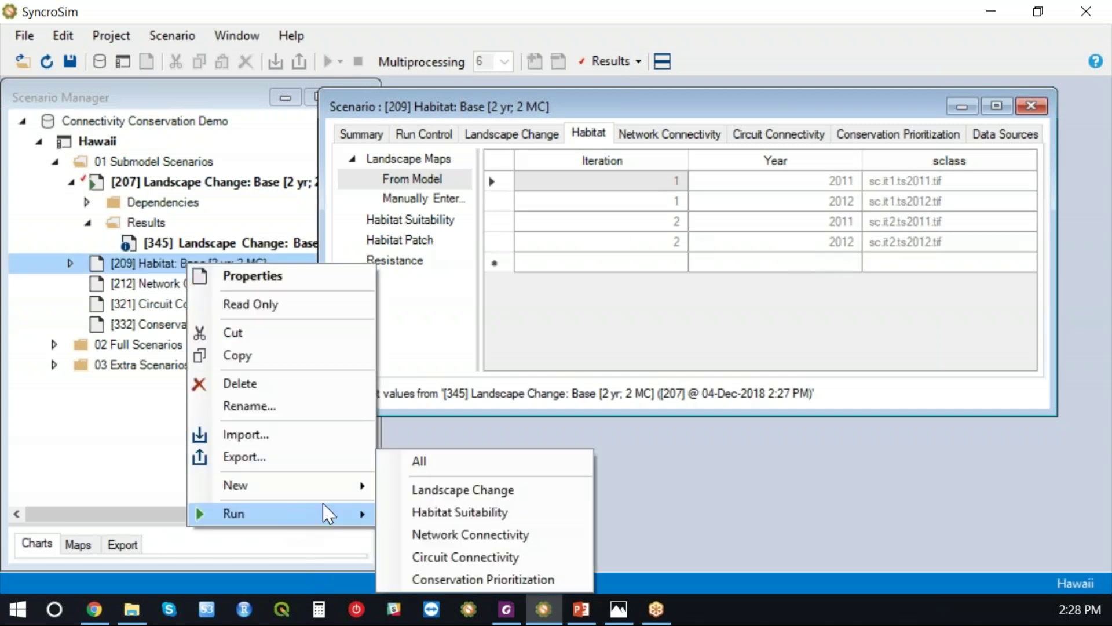
click(446, 518)
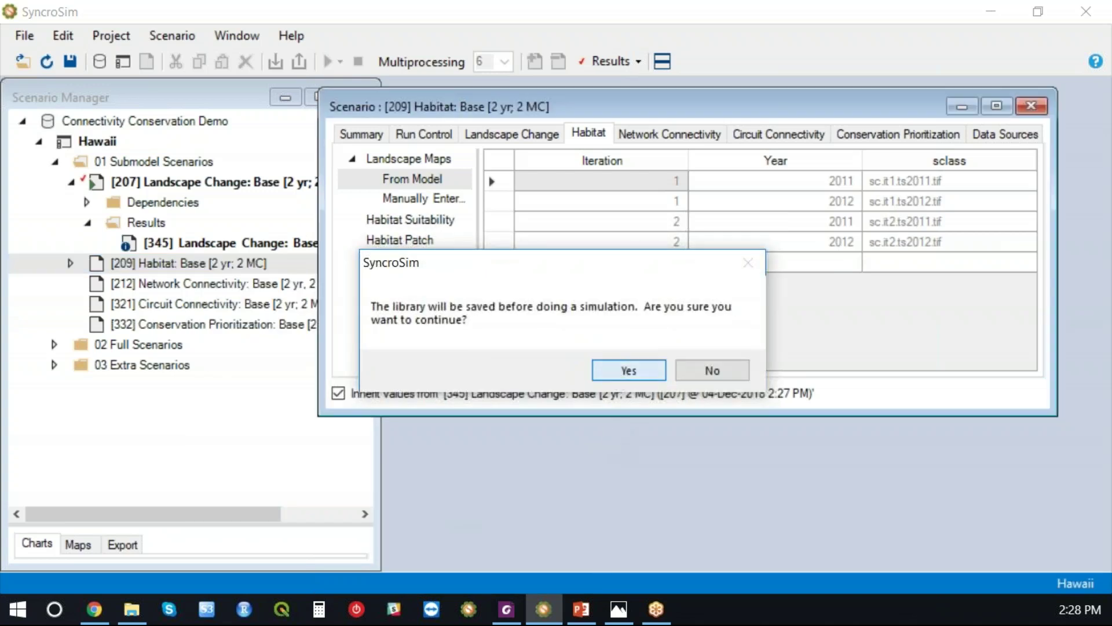
click(628, 370)
click(840, 114)
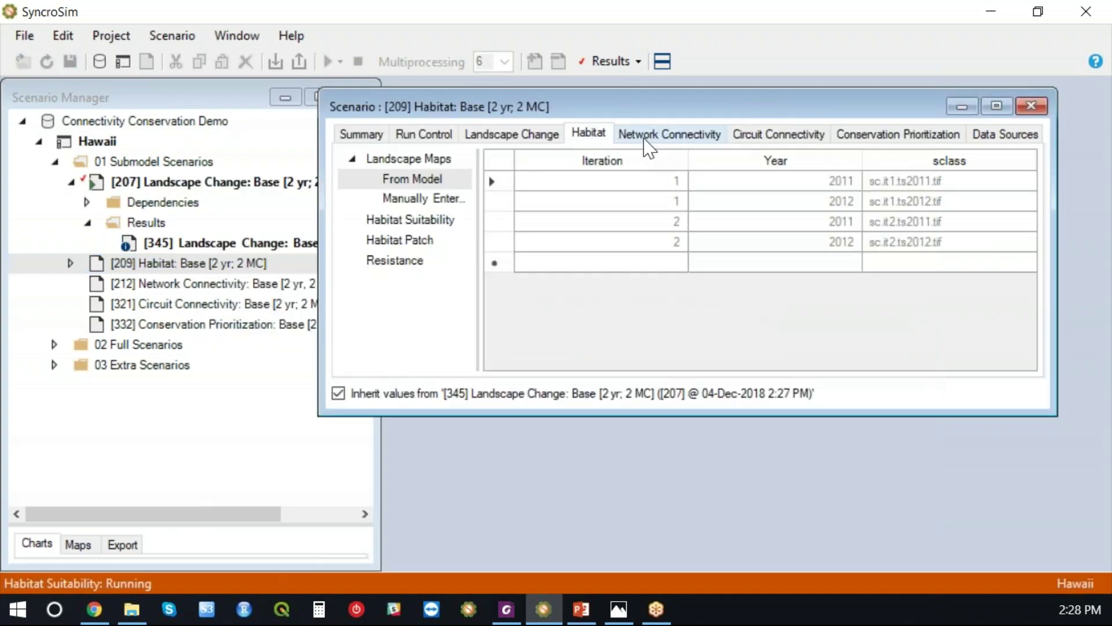
Step: Review the Habitat scenario's habitat suitability, habitat patch and resistance inputs, and close its properties
click(411, 221)
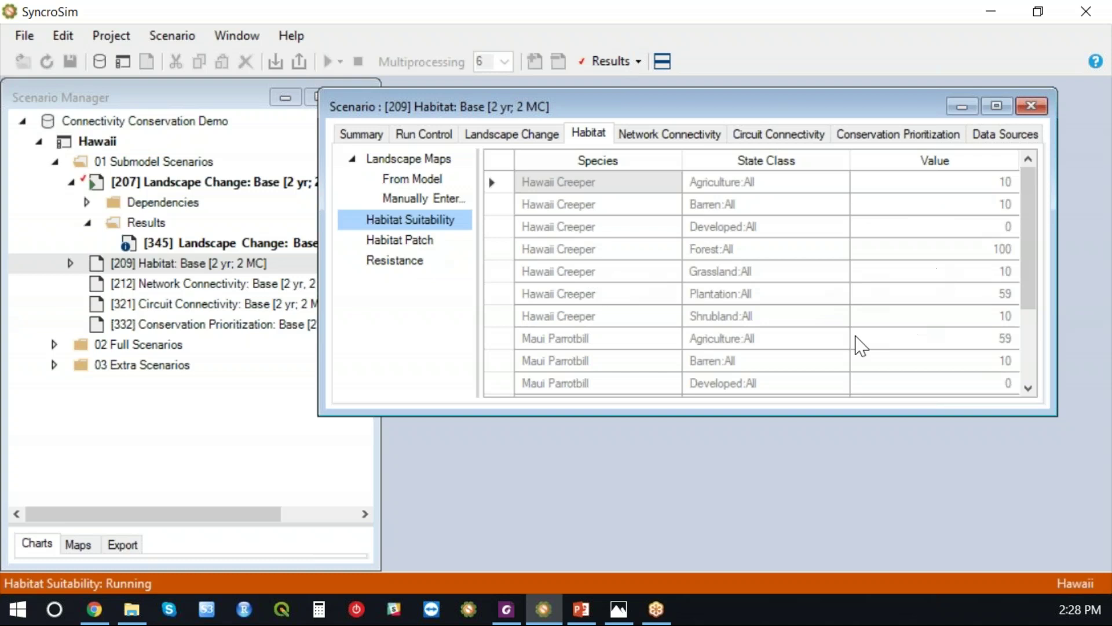
click(421, 242)
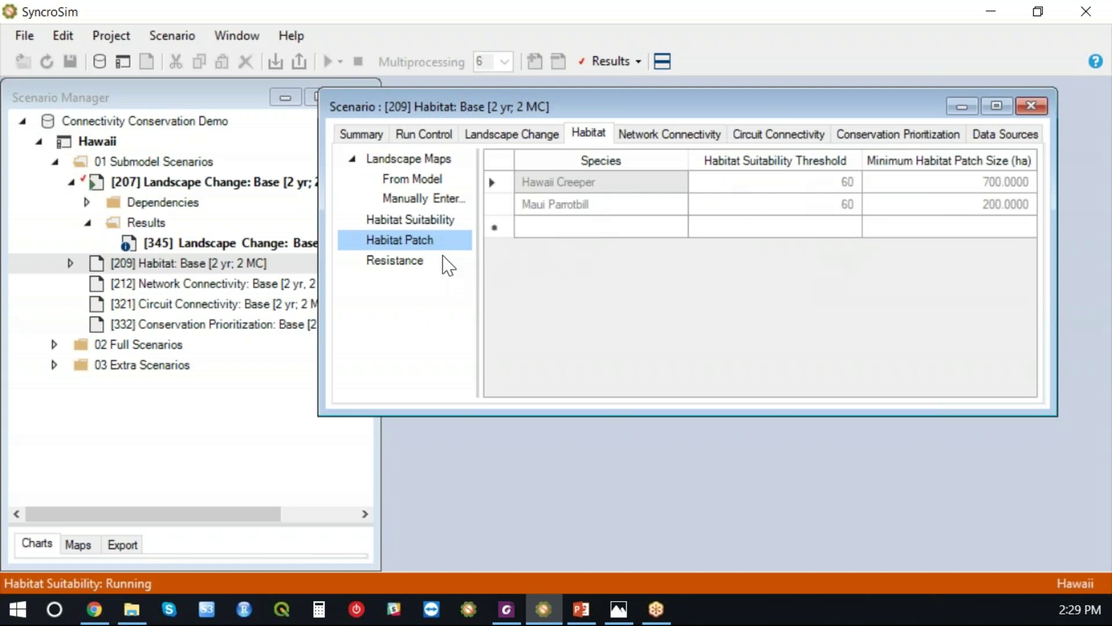
click(405, 263)
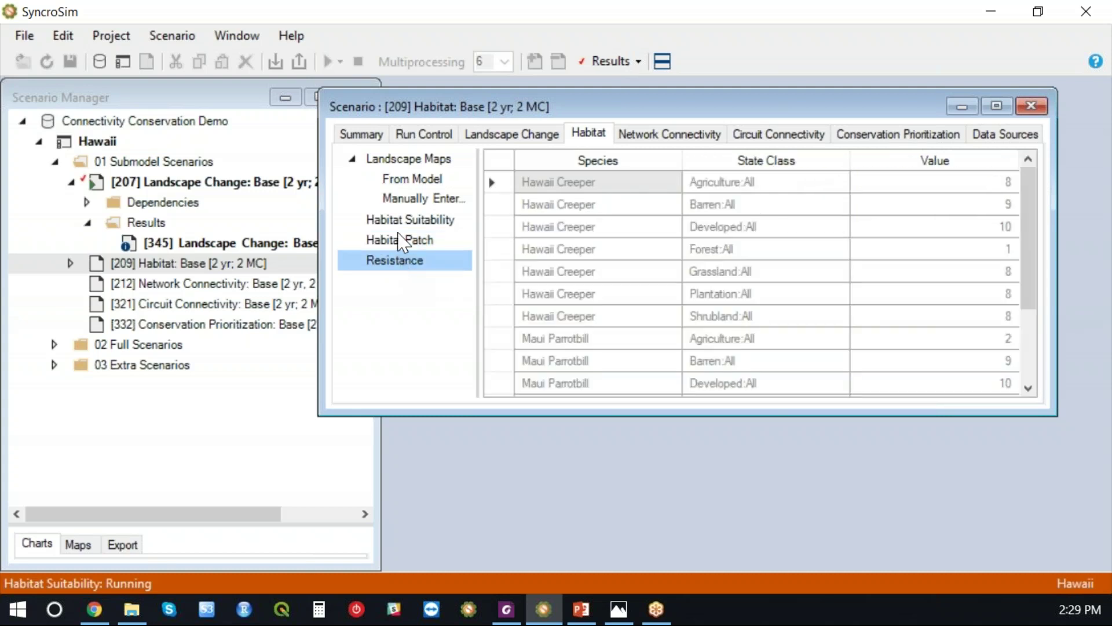
click(410, 219)
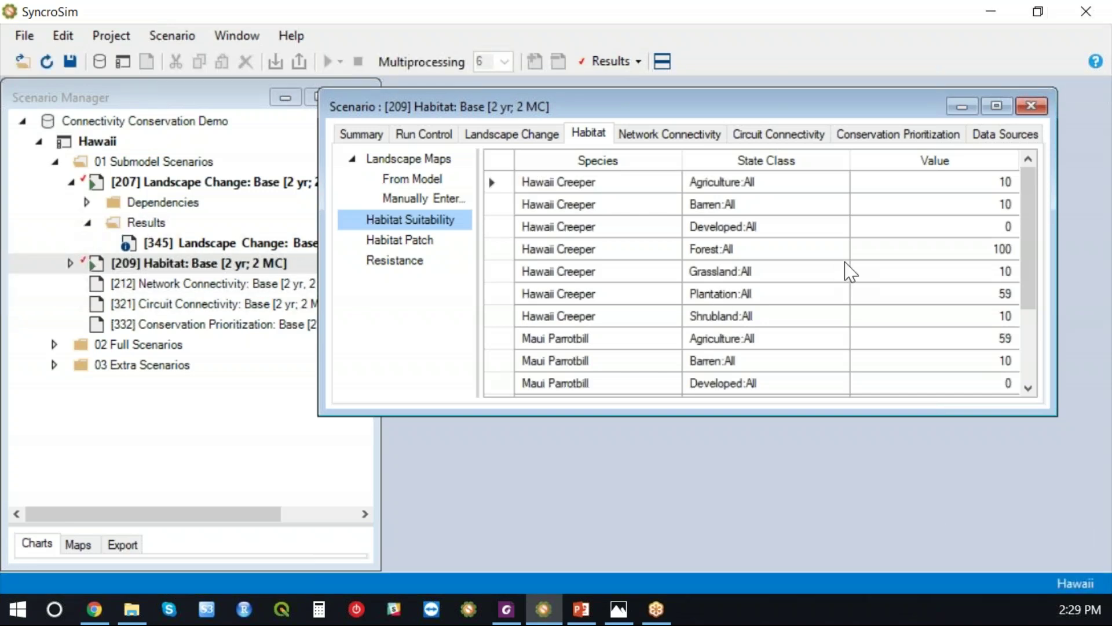
click(1041, 105)
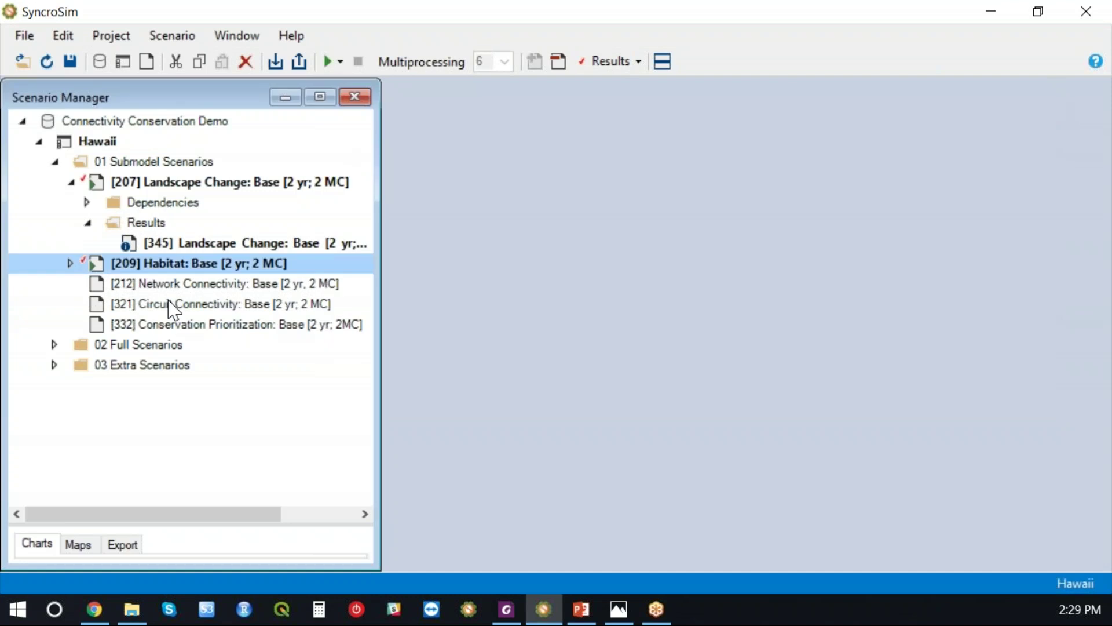
Step: Collapse the Landscape Change and Habitat scenarios in the tree and show the Network Connectivity: Base [2 yr, 2 MC] scenario's habitat patch maps
click(70, 182)
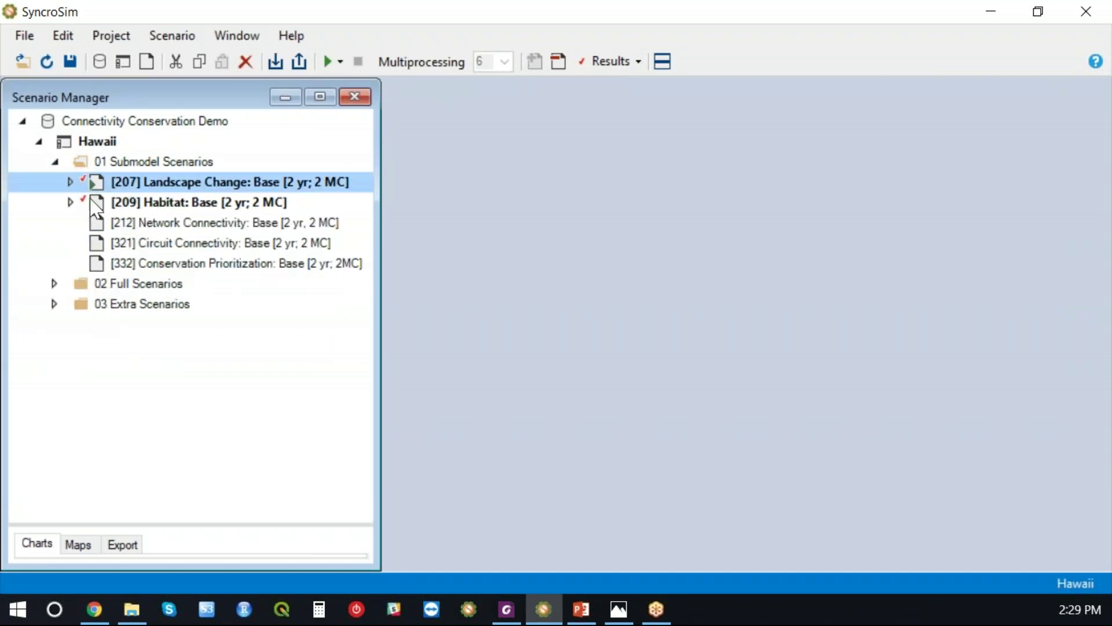
click(70, 202)
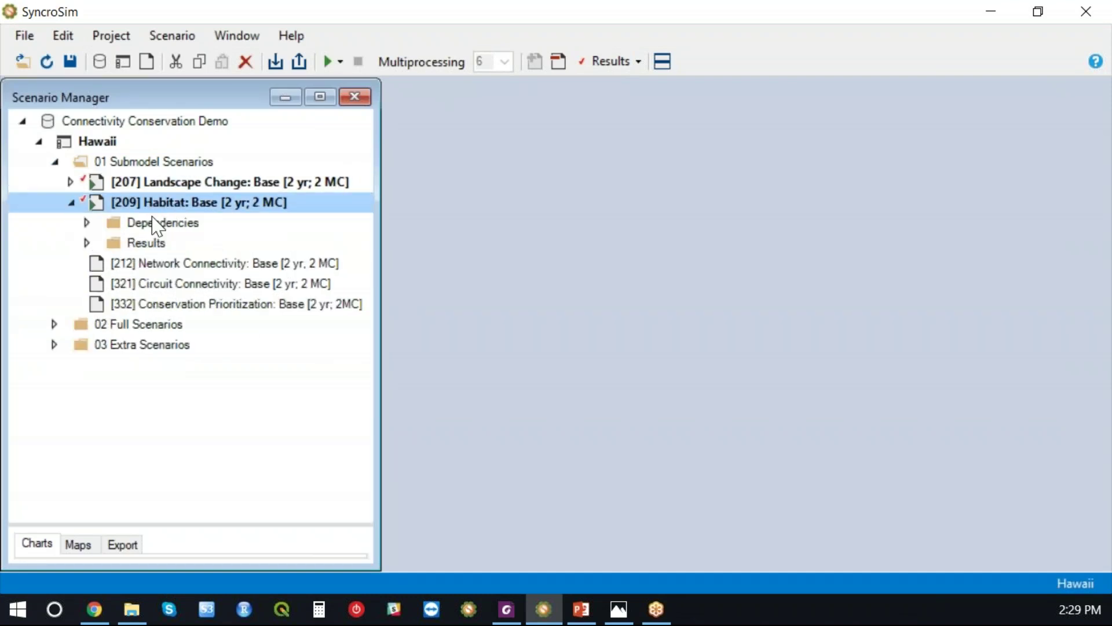
click(70, 202)
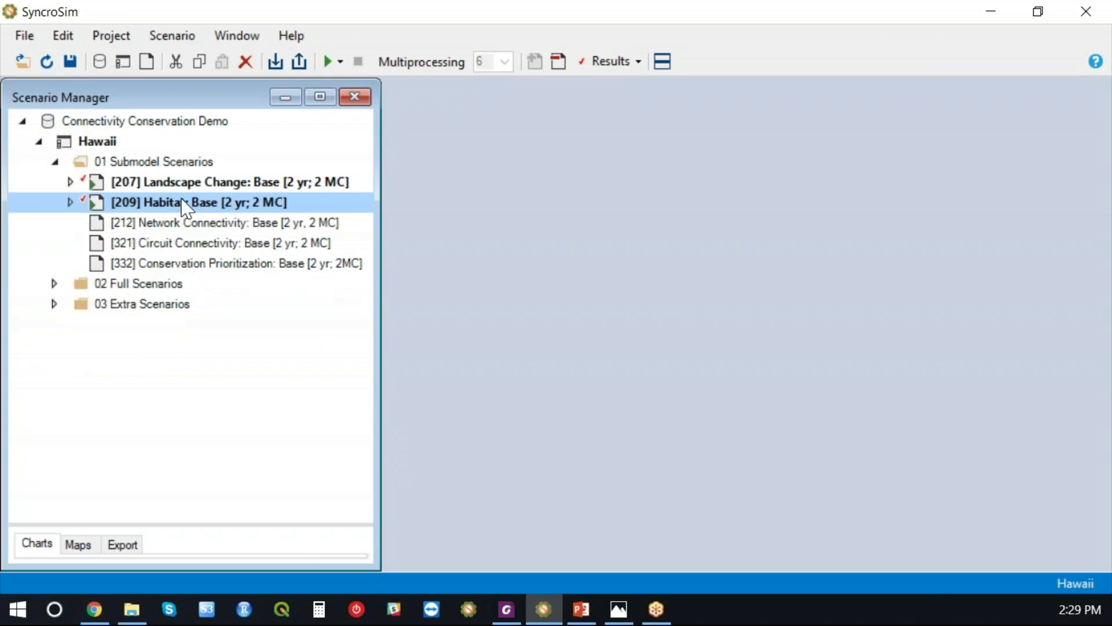
double_click(184, 223)
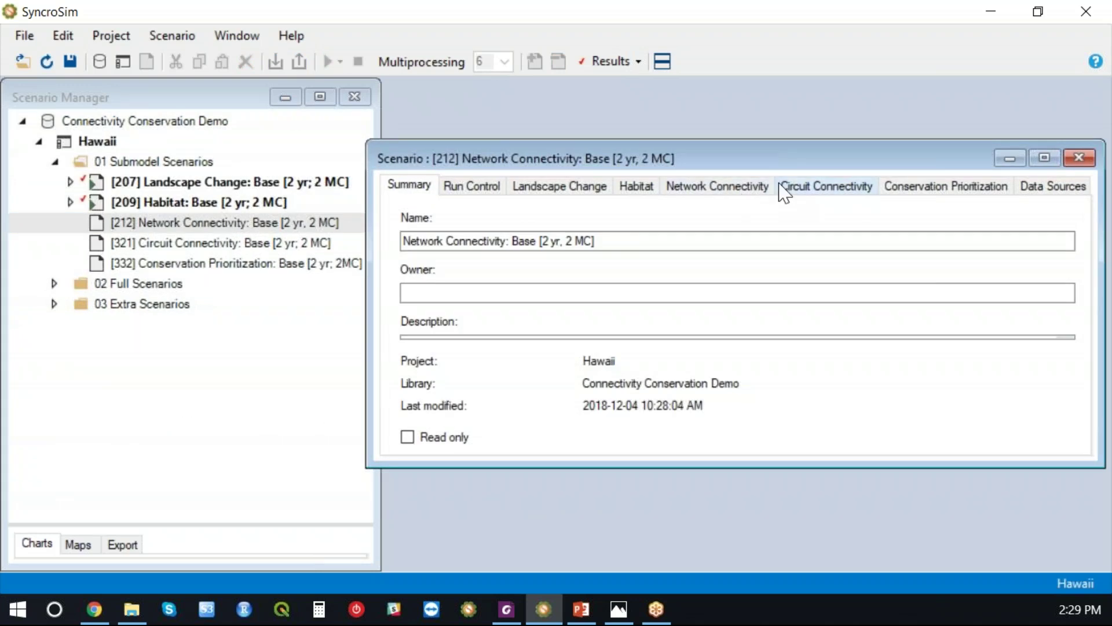
click(731, 194)
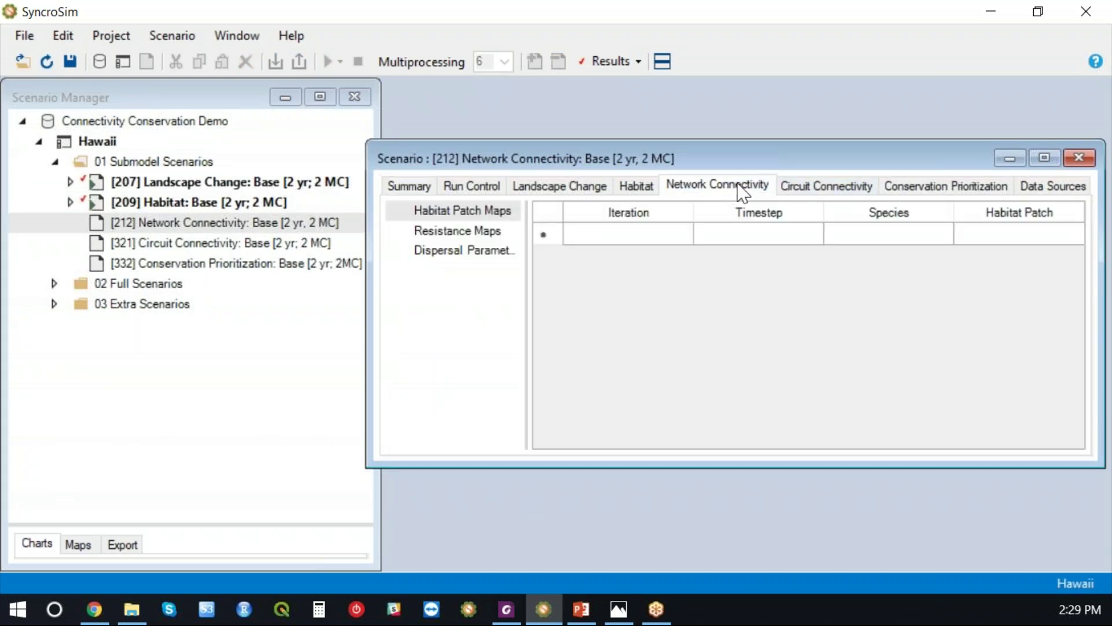
Step: Expand the Habitat scenario's results and add its result scenario as a dependency of Network Connectivity: Base [2 yr, 2 MC]
click(70, 202)
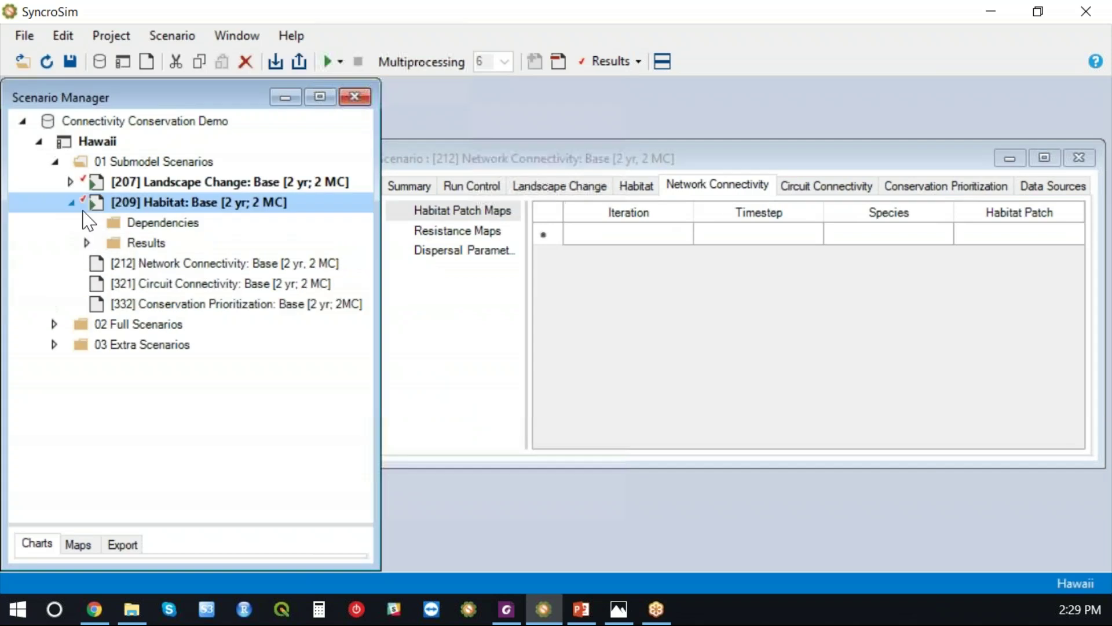
click(86, 243)
drag(186, 265, 163, 291)
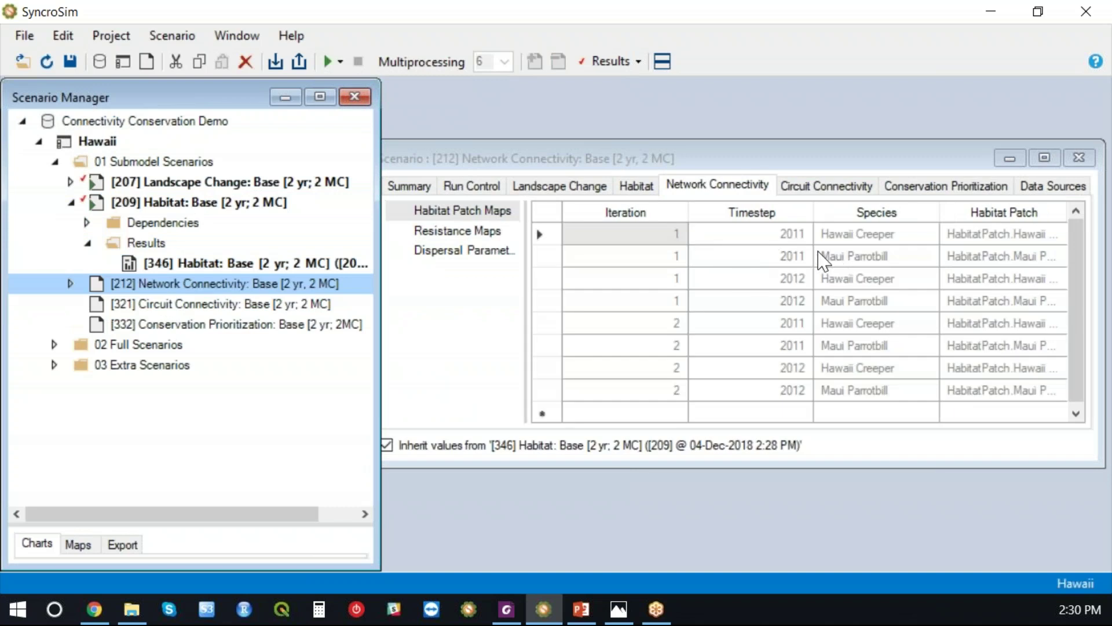
Step: Run the Network Connectivity model for the Network Connectivity: Base [2 yr, 2 MC] scenario, minimize the run monitor and show the scenario's dispersal parameters
right_click(201, 287)
mouse_move(315, 540)
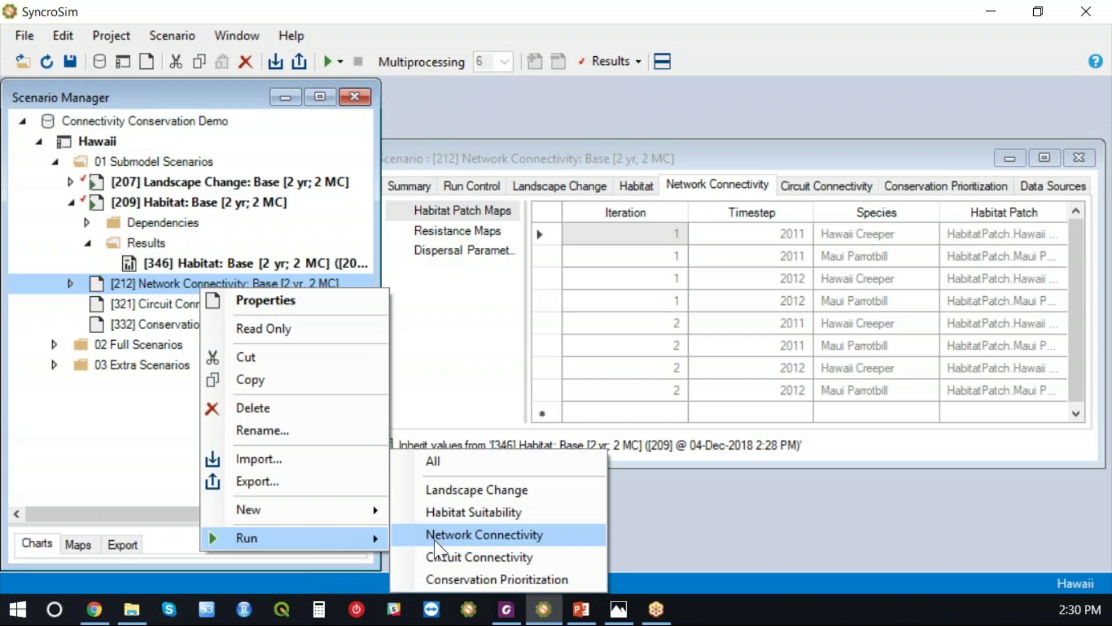
click(435, 536)
click(597, 371)
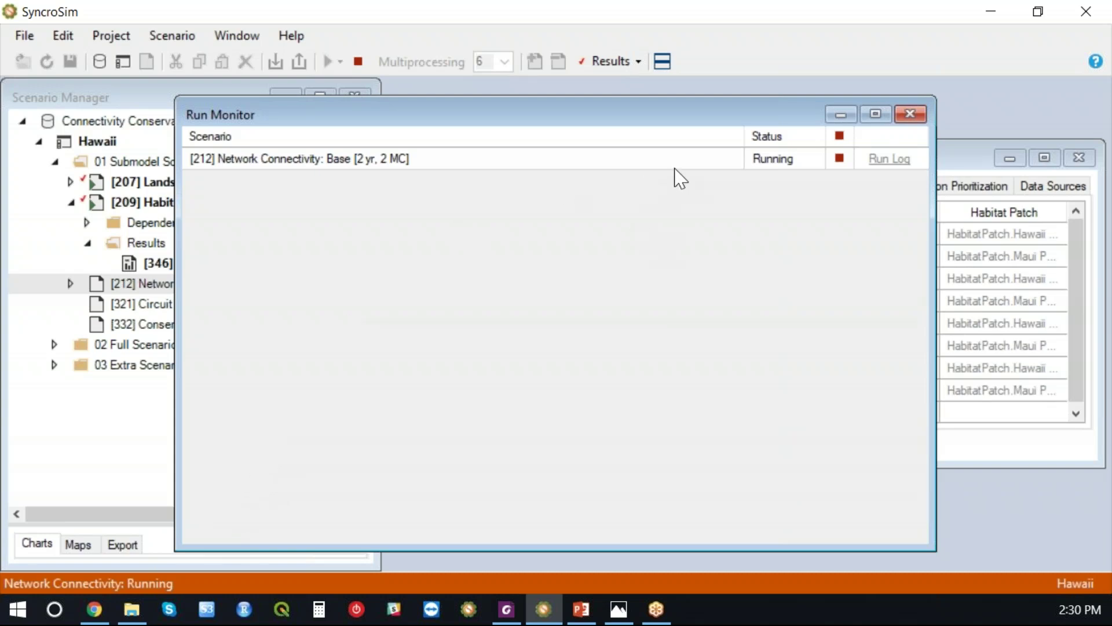
click(841, 115)
click(776, 164)
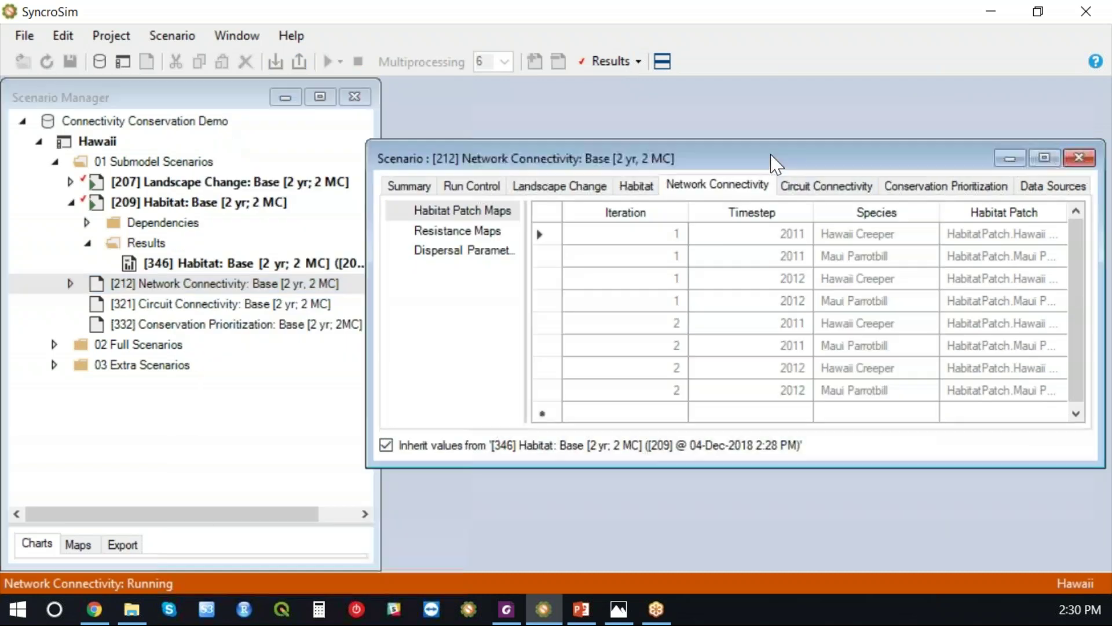
click(461, 251)
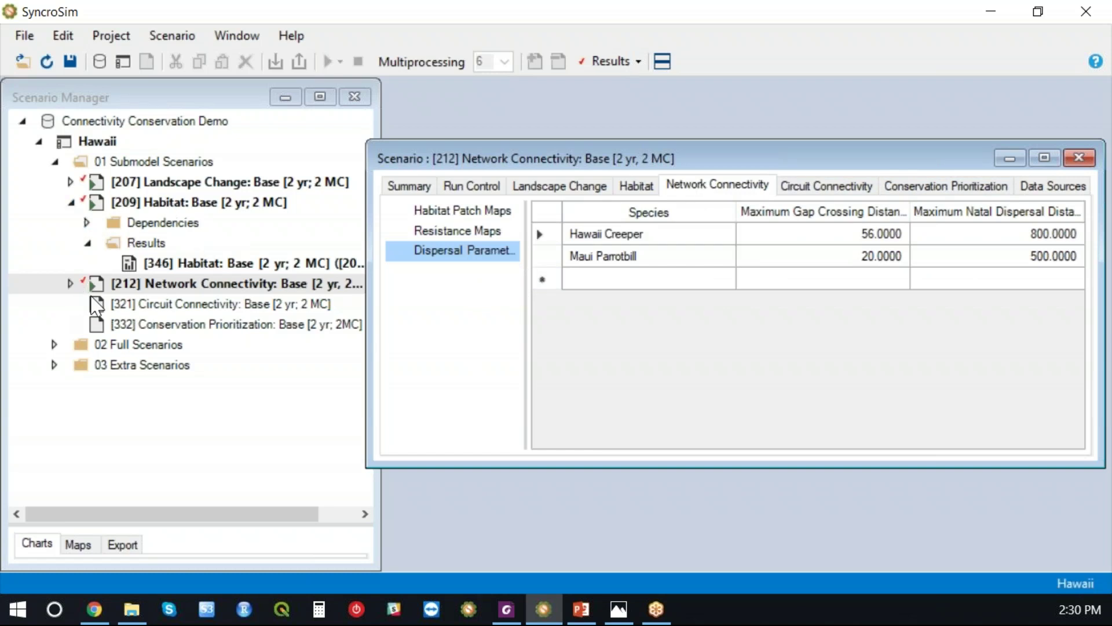
Step: Open the Circuit Connectivity: Base [2 yr; 2 MC] scenario's properties beside the tree and show its circuit connectivity resistance maps
click(185, 264)
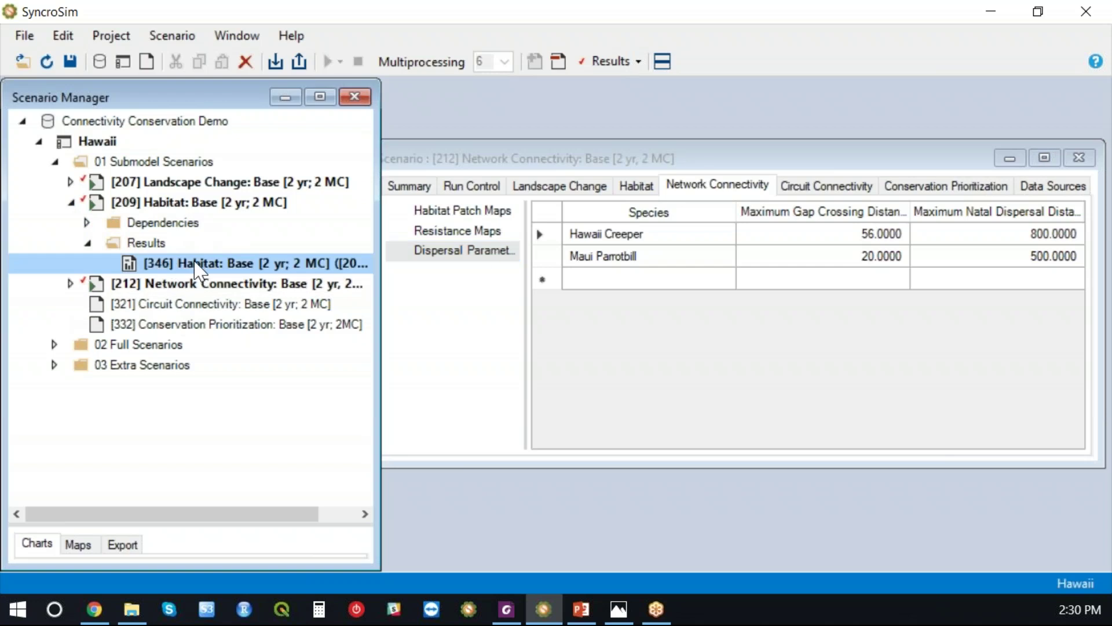
double_click(181, 304)
drag(604, 174, 921, 155)
click(811, 187)
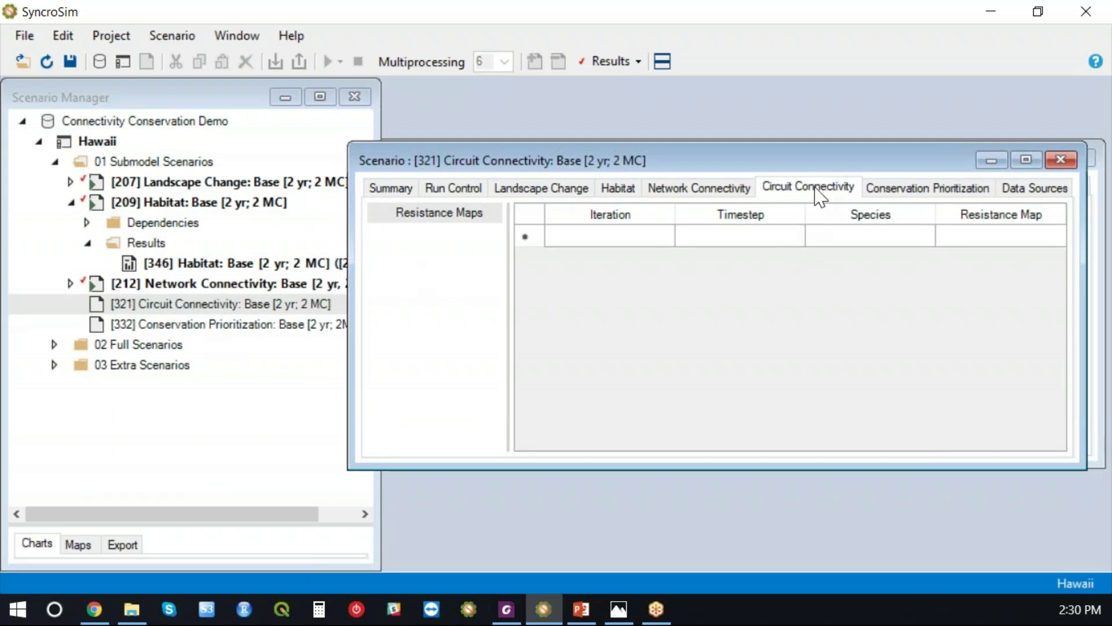
Step: Add the Habitat scenario's result as a dependency of Circuit Connectivity: Base [2 yr; 2 MC]
click(222, 264)
ctrl+click(216, 285)
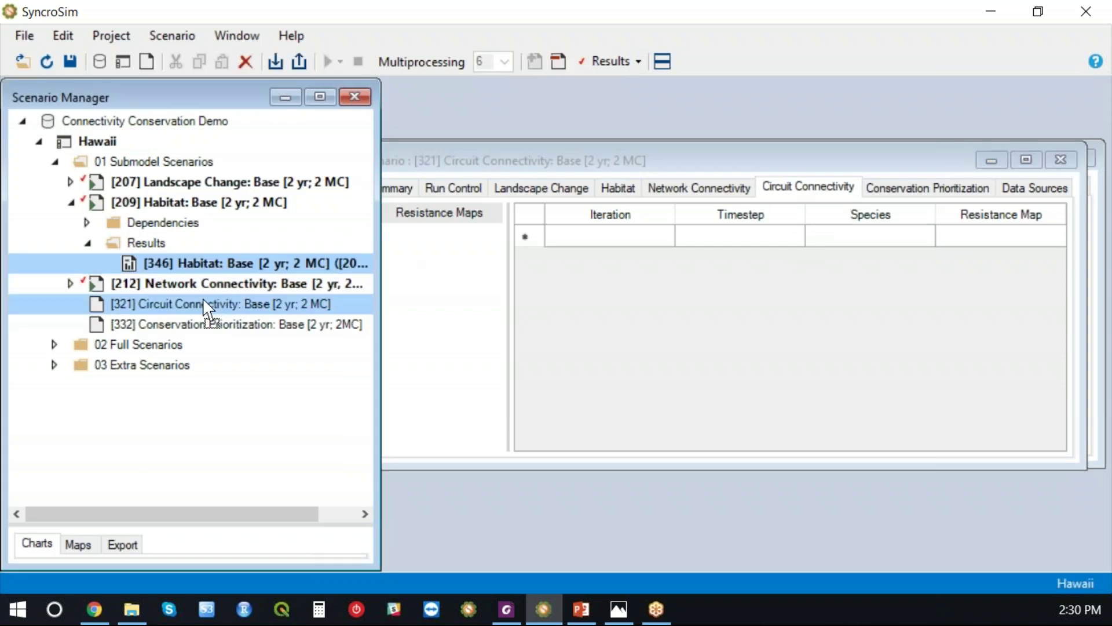
drag(202, 305, 202, 305)
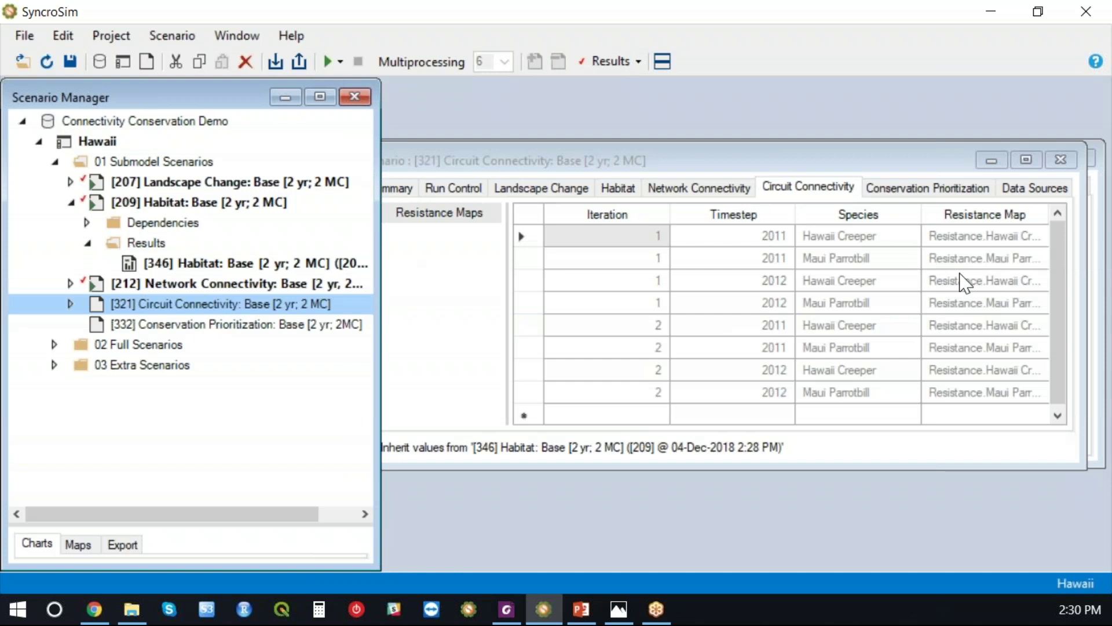
Step: Run the Circuit Connectivity model for the Circuit Connectivity: Base [2 yr; 2 MC] scenario, saving the library, and minimize the run monitor
right_click(209, 306)
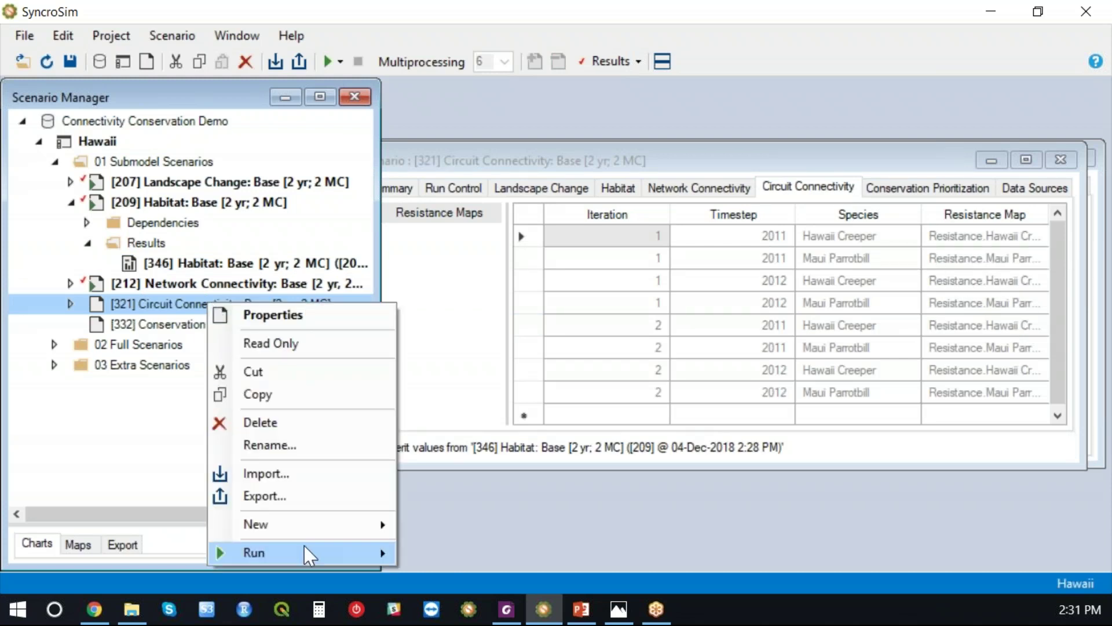
mouse_move(343, 553)
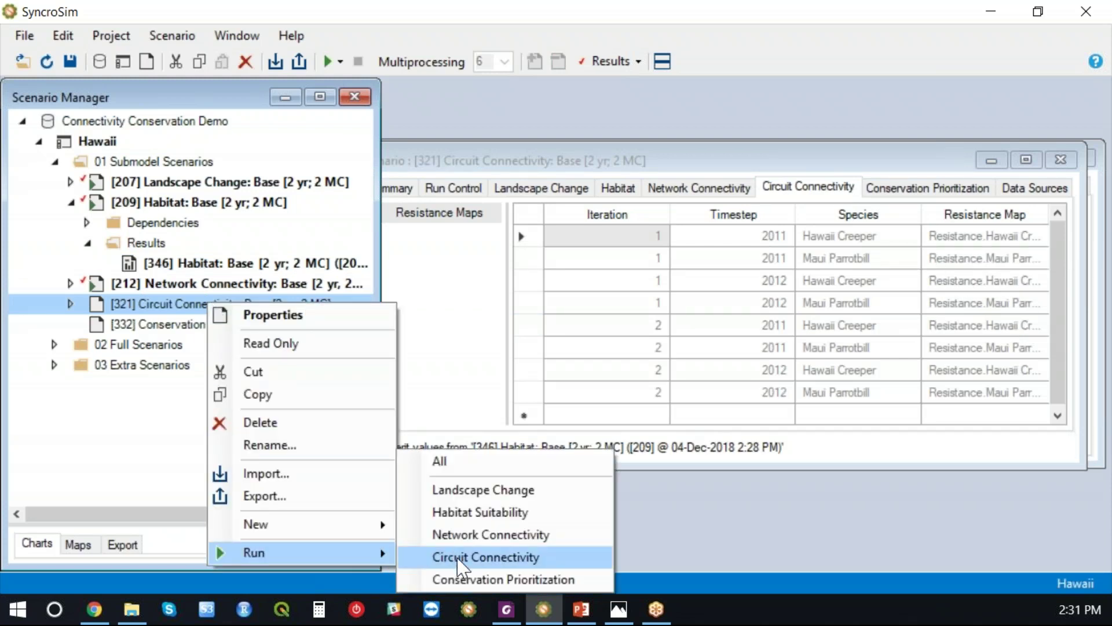
click(461, 558)
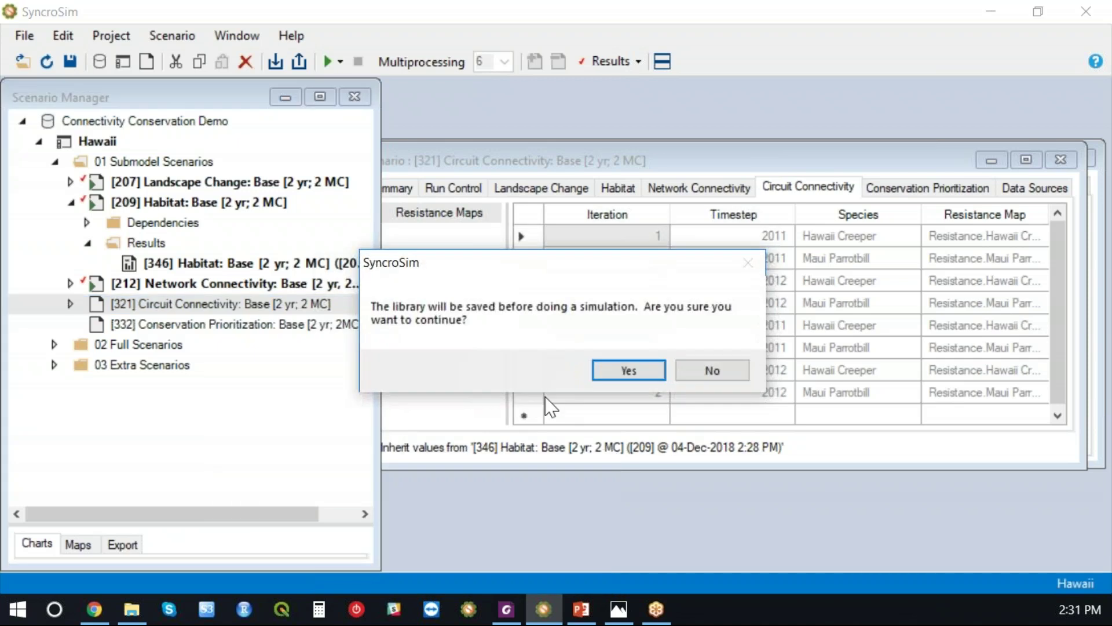
click(626, 374)
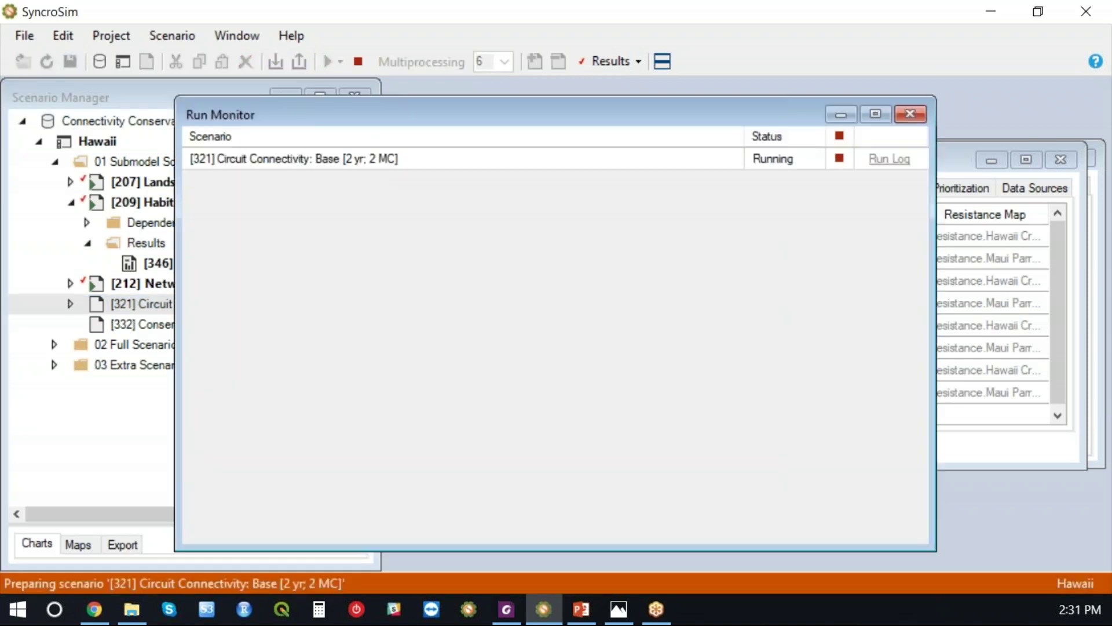
click(838, 118)
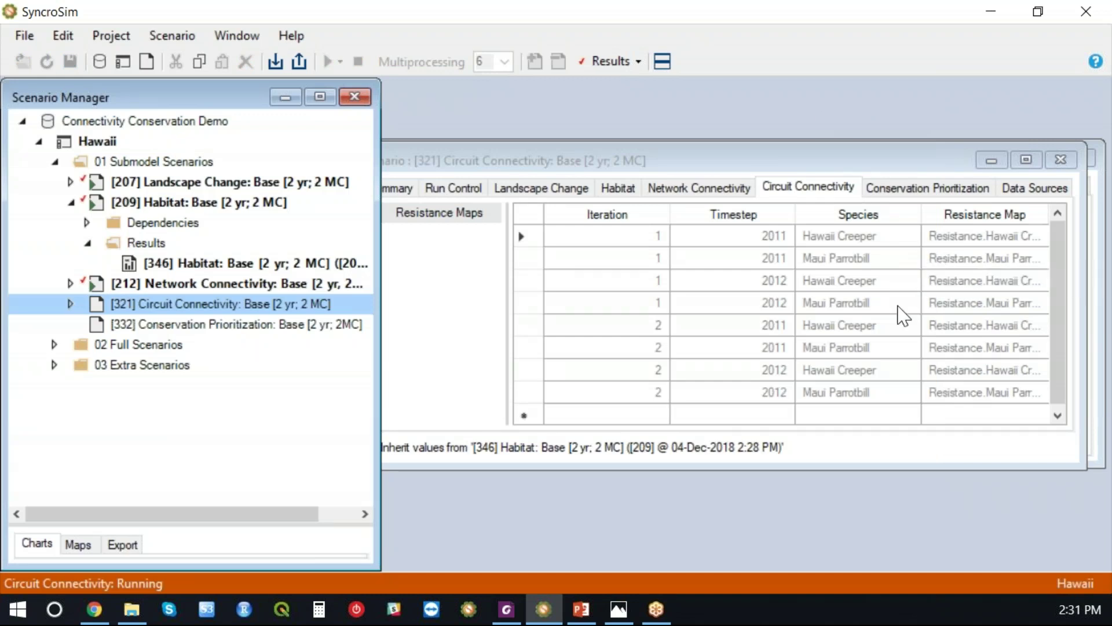
Step: Bring the Circuit Connectivity scenario's properties forward, then close them and the Network Connectivity scenario's properties
click(737, 164)
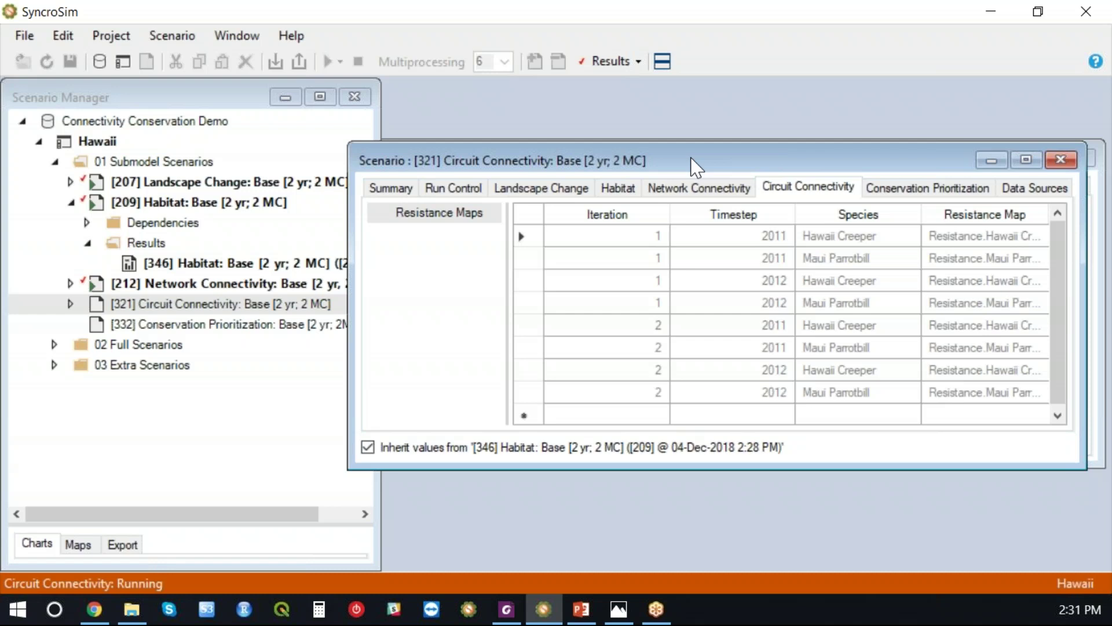
drag(692, 165, 705, 160)
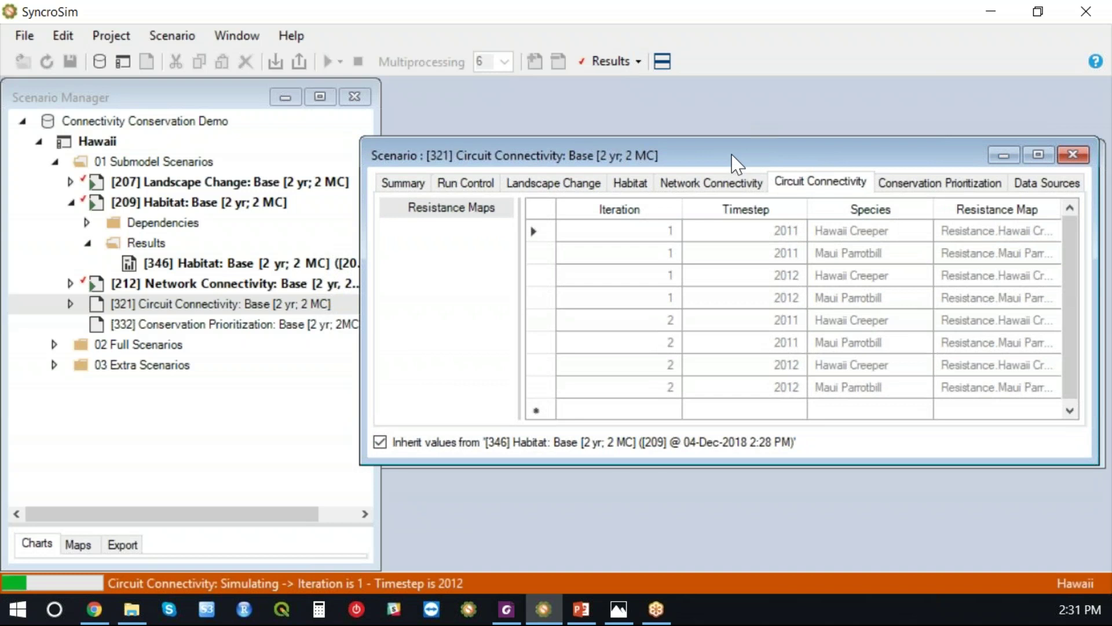
drag(735, 164, 736, 154)
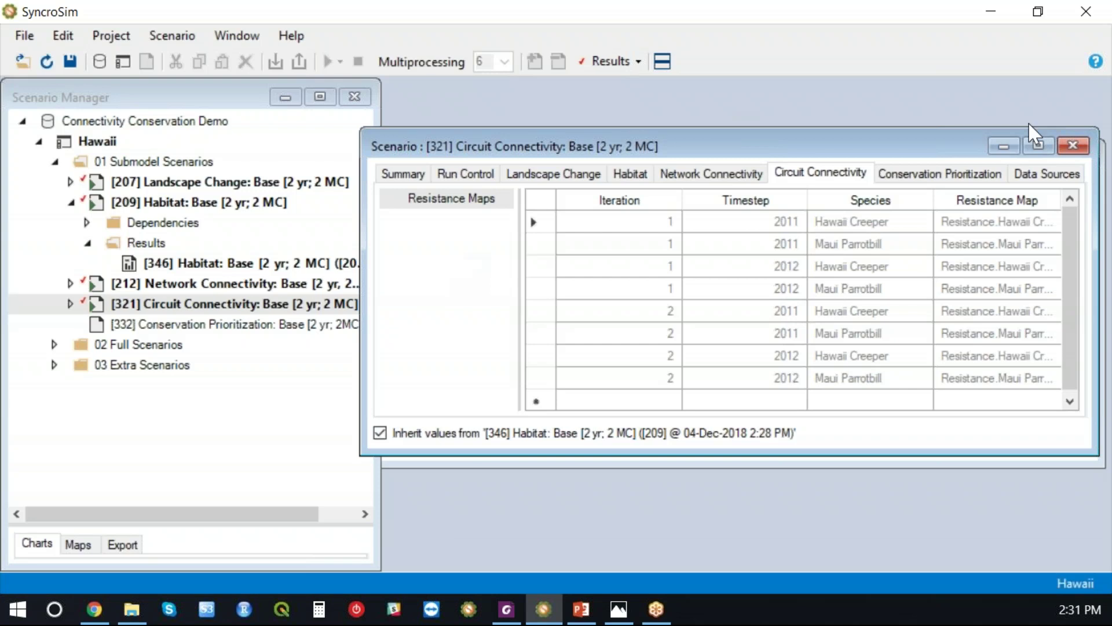
click(1073, 146)
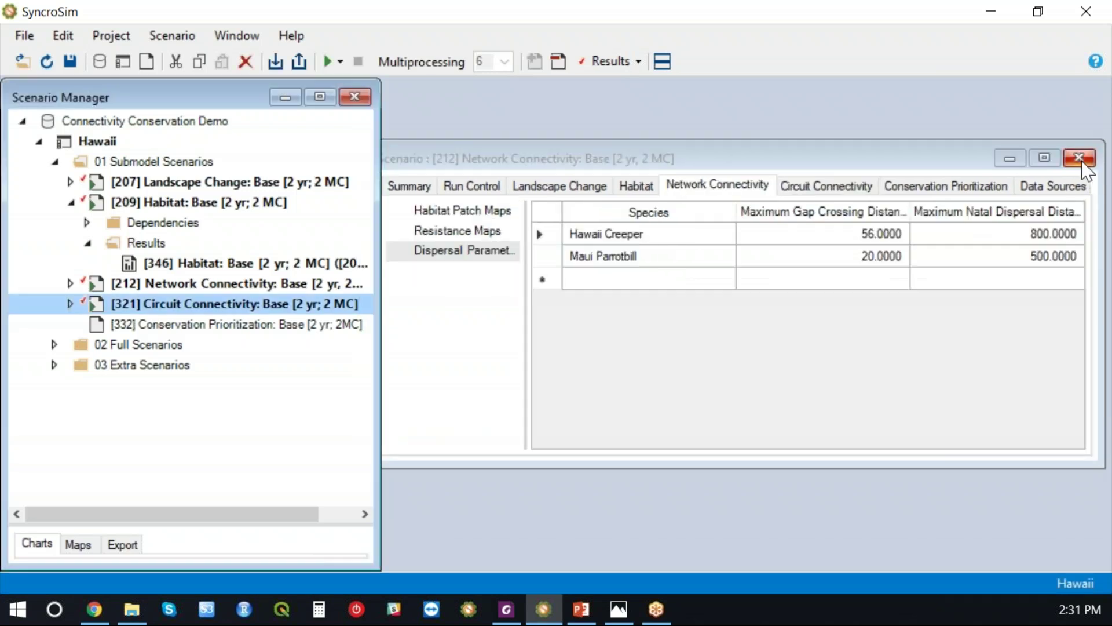
click(1075, 158)
Step: Open the Conservation Prioritization: Base [2 yr; 2MC] scenario's properties and show its conservation prioritization habitat suitability maps
double_click(248, 329)
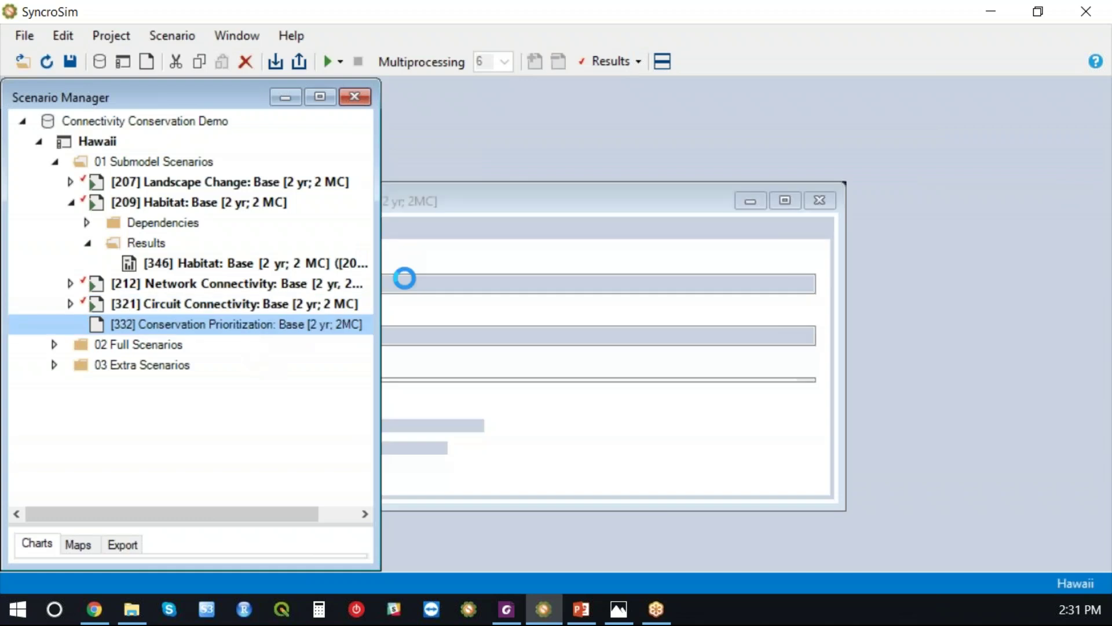
drag(530, 196, 637, 140)
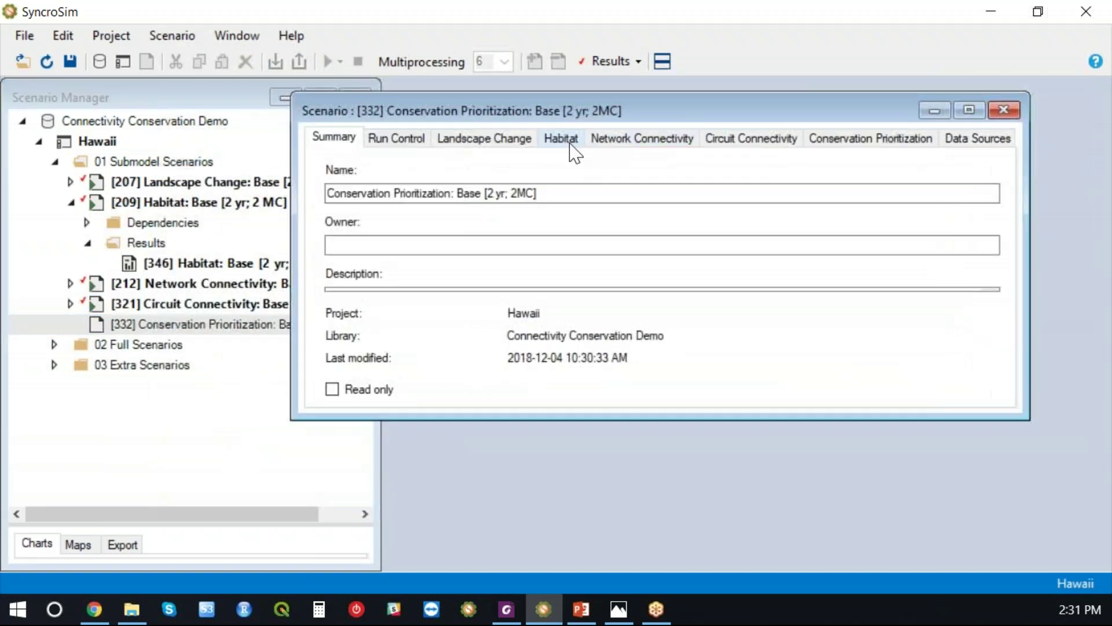
click(869, 139)
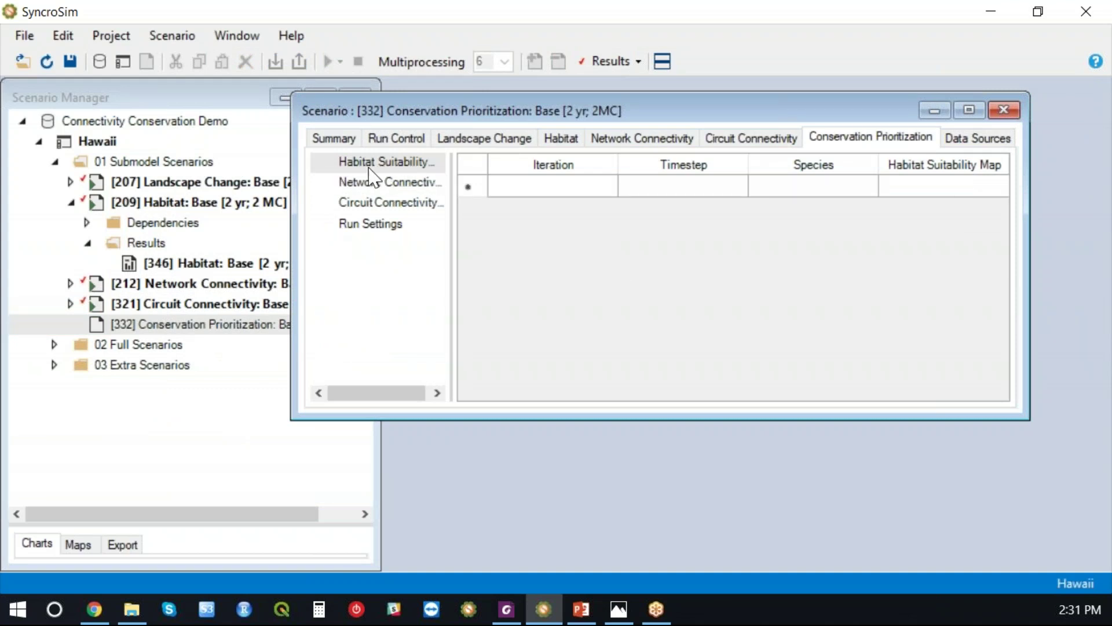
Step: Add the Habitat result scenario as a dependency of Conservation Prioritization: Base [2 yr; 2MC] and move the properties window clear of the tree
click(166, 264)
drag(166, 263, 174, 325)
drag(519, 114, 600, 100)
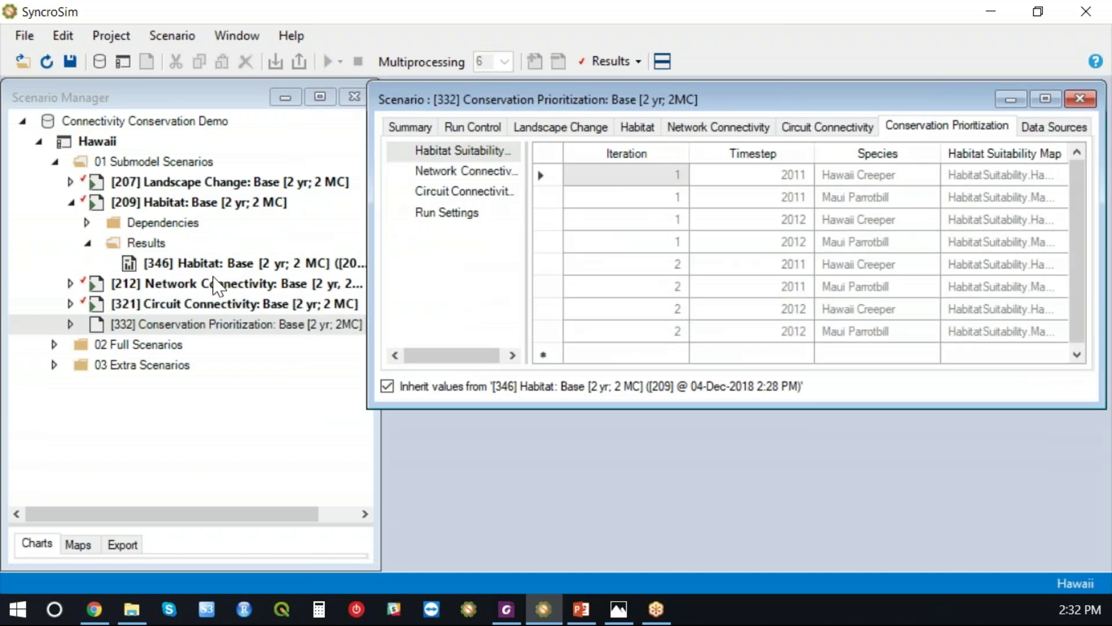
Step: Expand the Network Connectivity scenario's results, add its result as a dependency of Conservation Prioritization: Base [2 yr; 2MC] and show the inherited network connectivity maps
click(70, 283)
click(88, 324)
drag(148, 333, 175, 385)
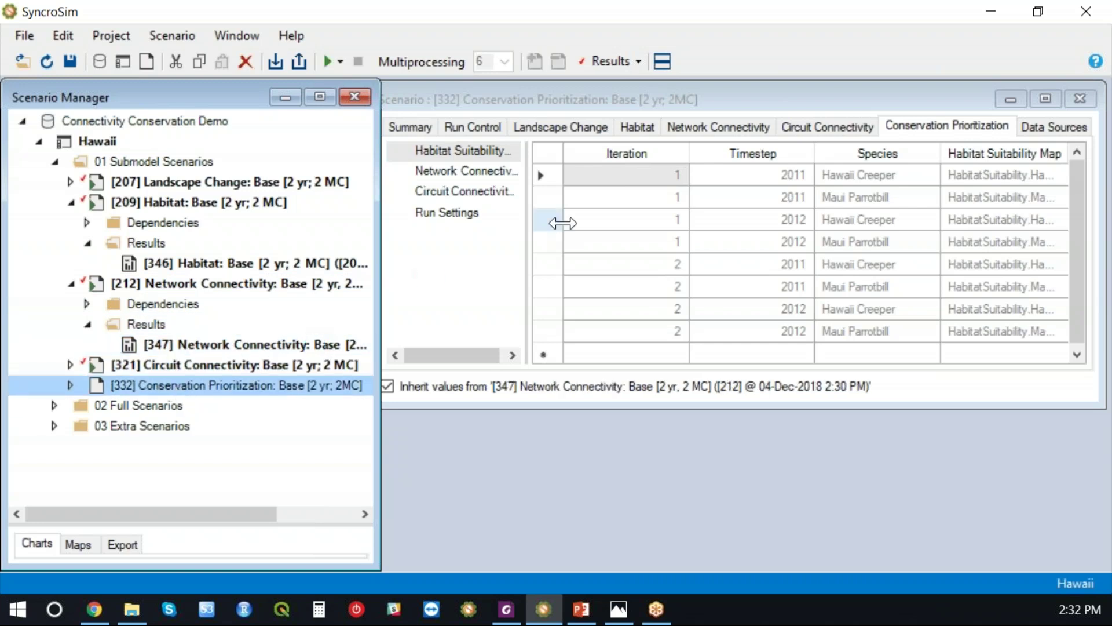
click(463, 171)
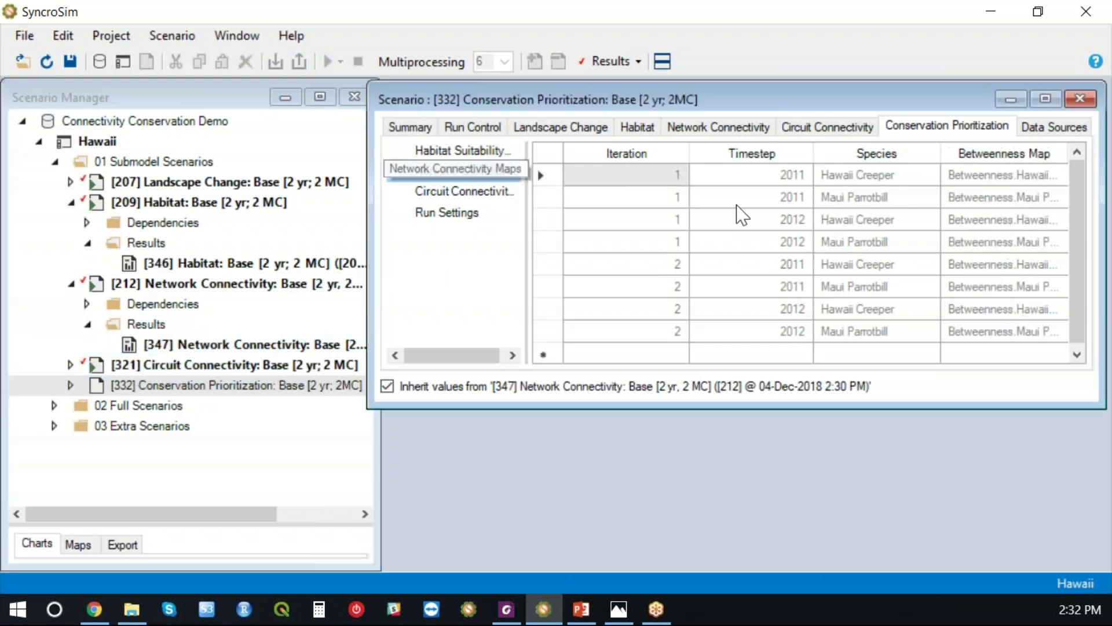
Step: Show the circuit connectivity maps input and add the Circuit Connectivity result scenario as a dependency of Conservation Prioritization: Base [2 yr; 2MC]
click(477, 193)
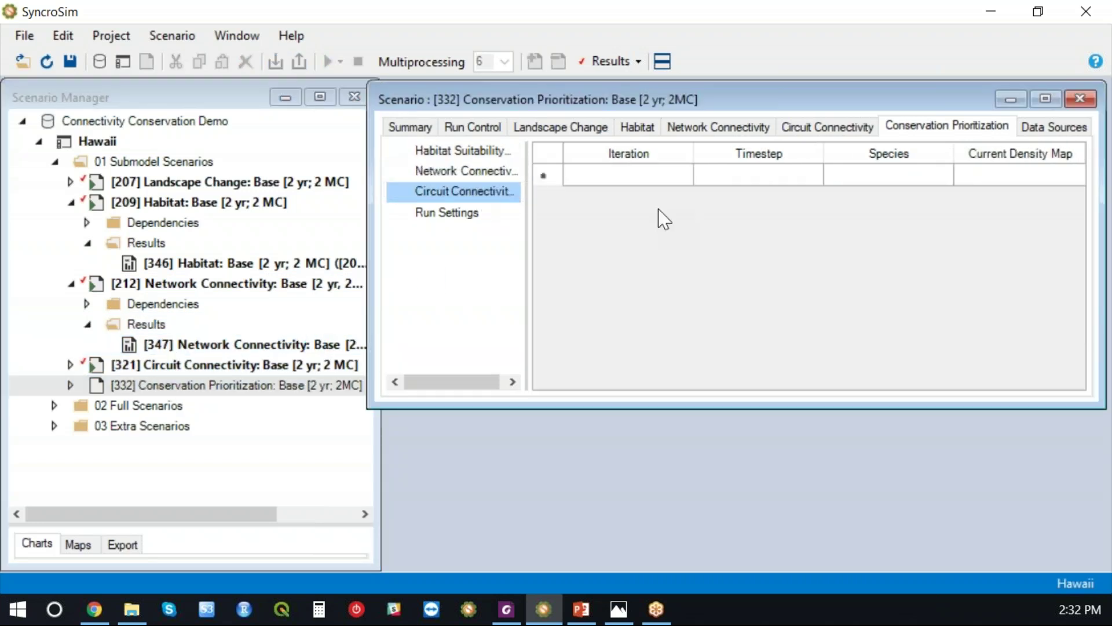
double_click(78, 366)
double_click(96, 404)
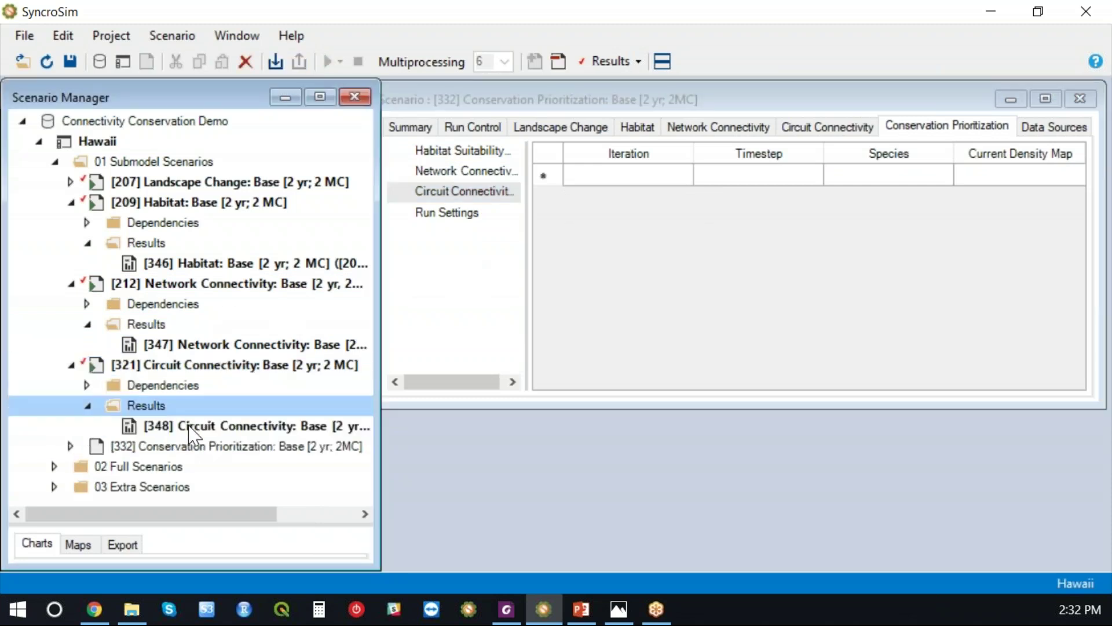
mouse_move(191, 432)
mouse_down()
mouse_move(191, 457)
mouse_move(187, 447)
mouse_up()
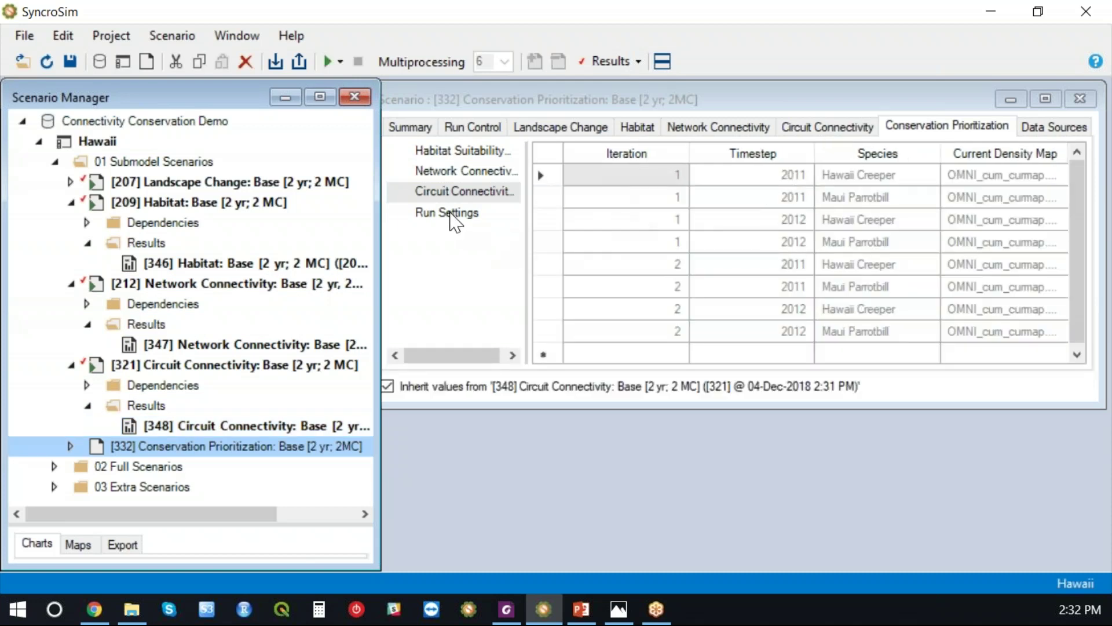
Step: Run the Conservation Prioritization model for the Conservation Prioritization: Base [2 yr; 2MC] scenario, saving the library, and move the run monitor aside
right_click(203, 450)
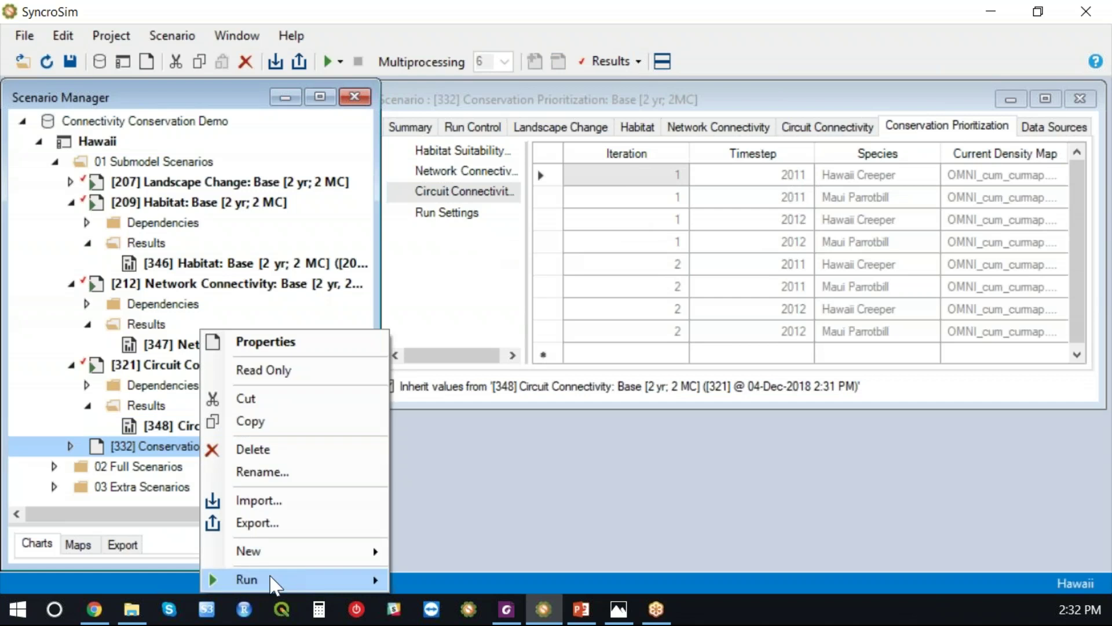
mouse_move(313, 582)
click(449, 583)
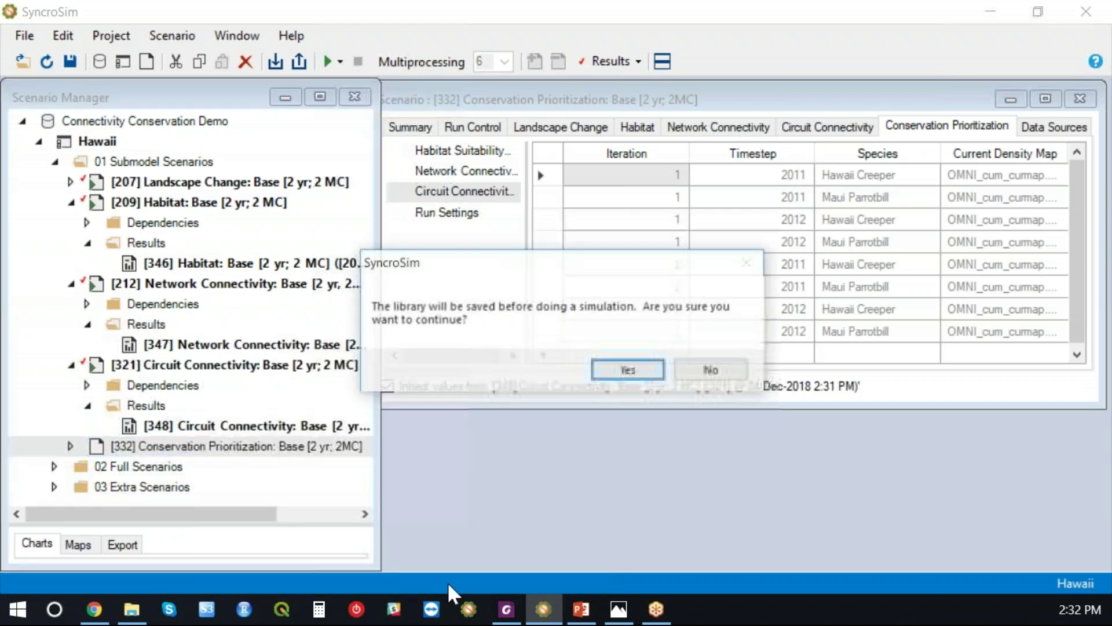
click(632, 377)
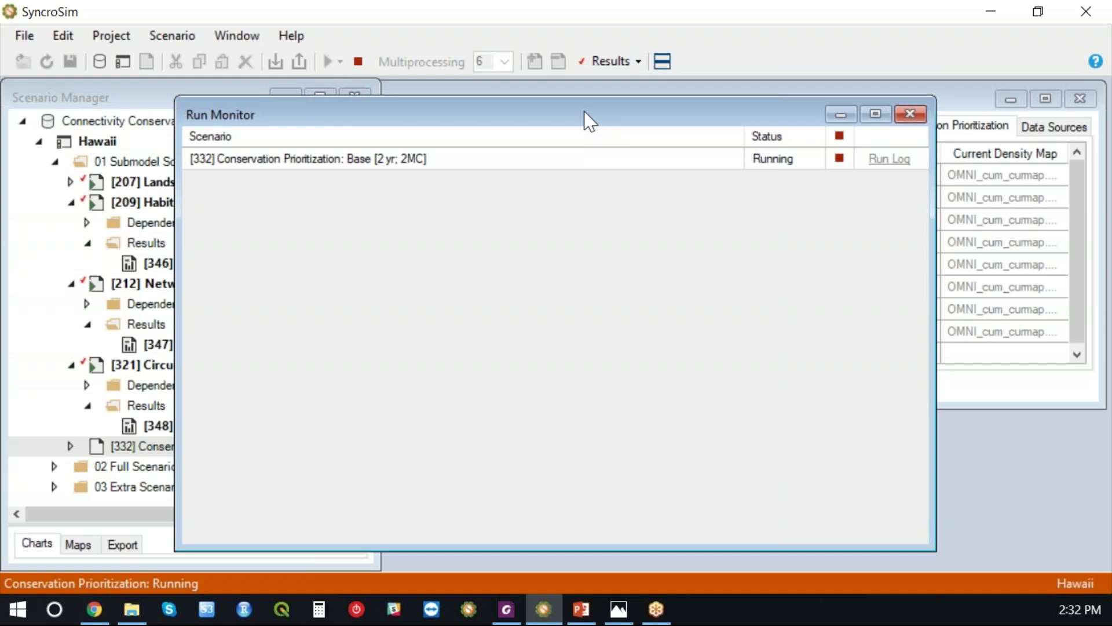
drag(585, 119, 543, 135)
Step: Show the Conservation Prioritization scenario's run settings, then close its properties and the run monitor
click(735, 101)
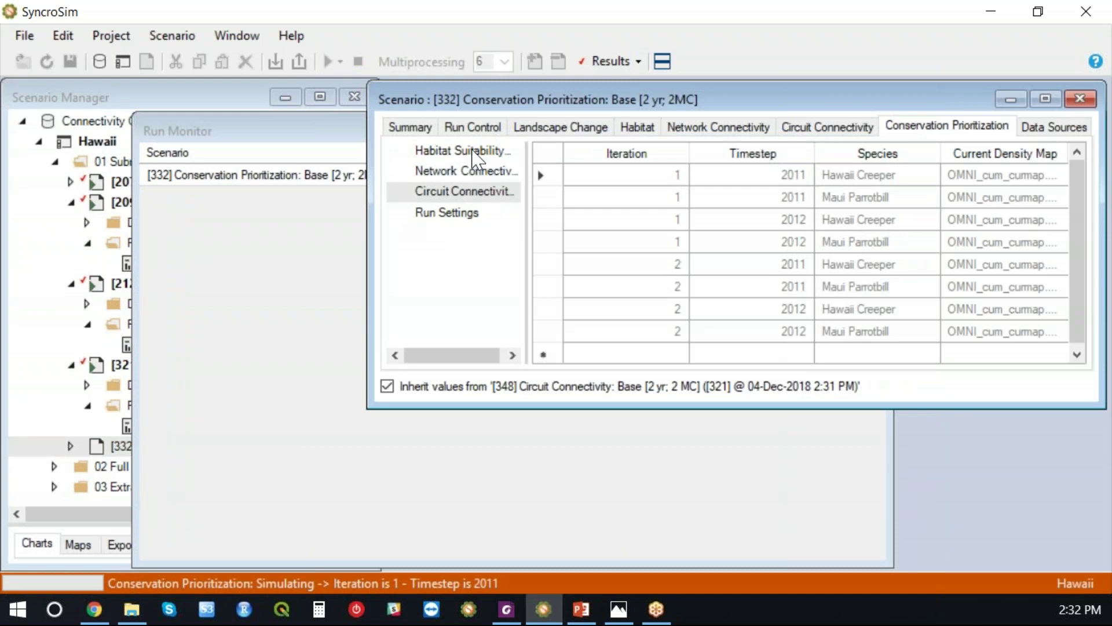
click(467, 214)
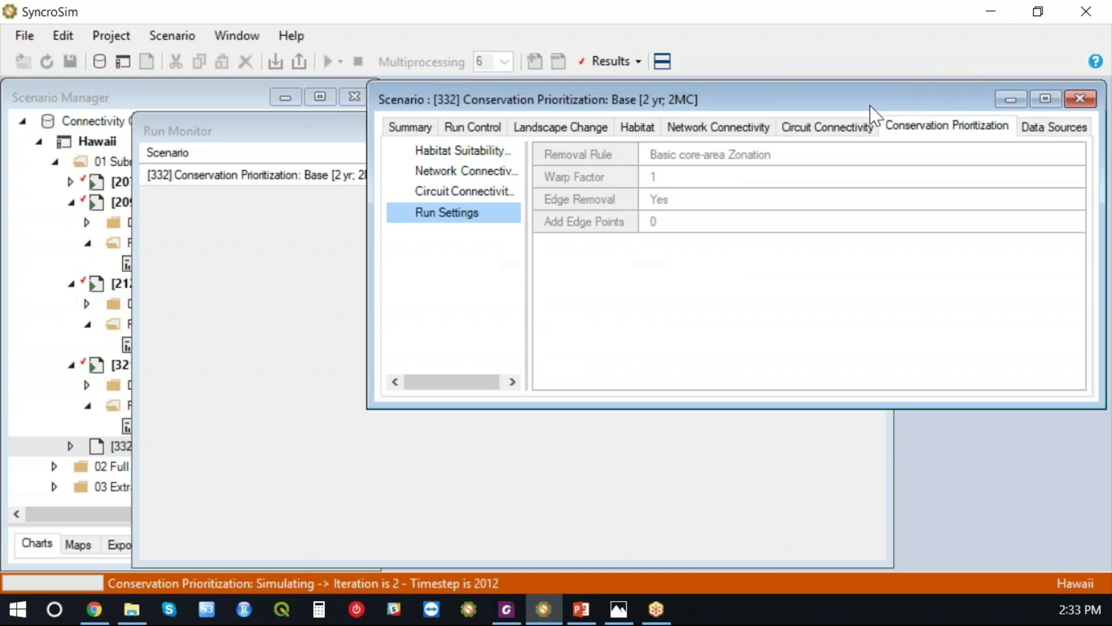
drag(831, 110, 760, 126)
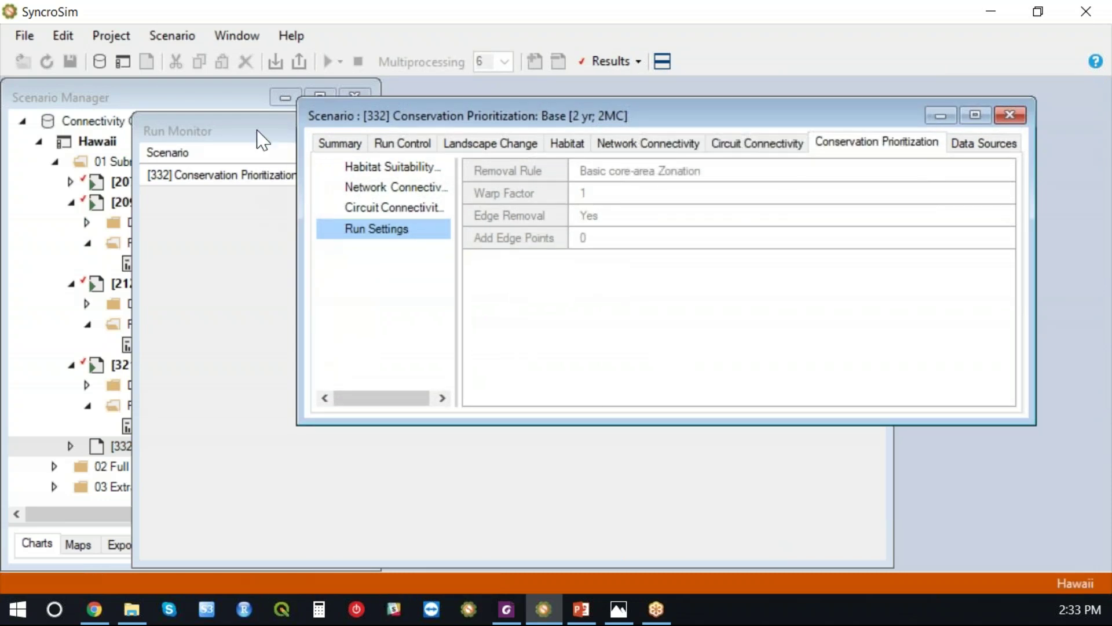
click(1011, 116)
click(869, 129)
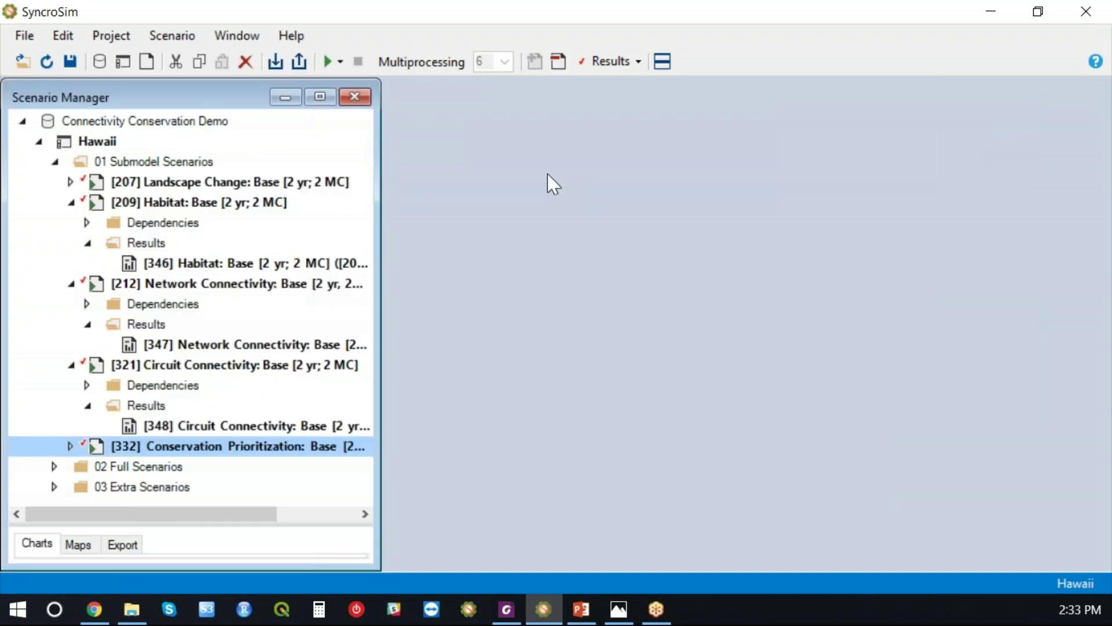
Step: Collapse the Habitat, Network Connectivity and Circuit Connectivity scenarios in the tree and remove all scenarios from the results
click(71, 202)
click(70, 223)
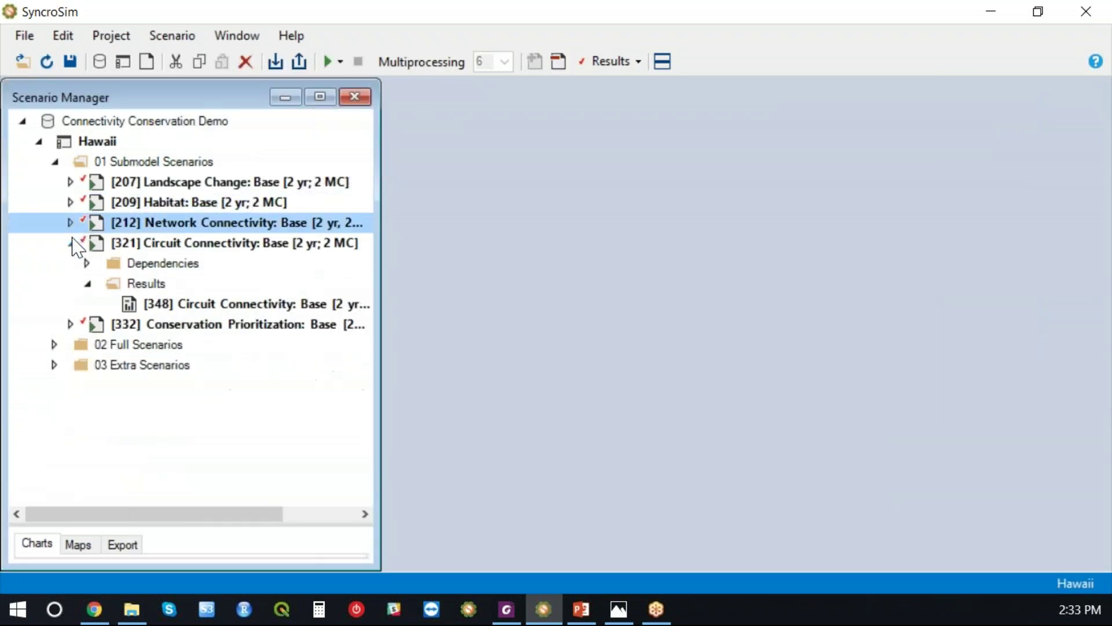
click(71, 243)
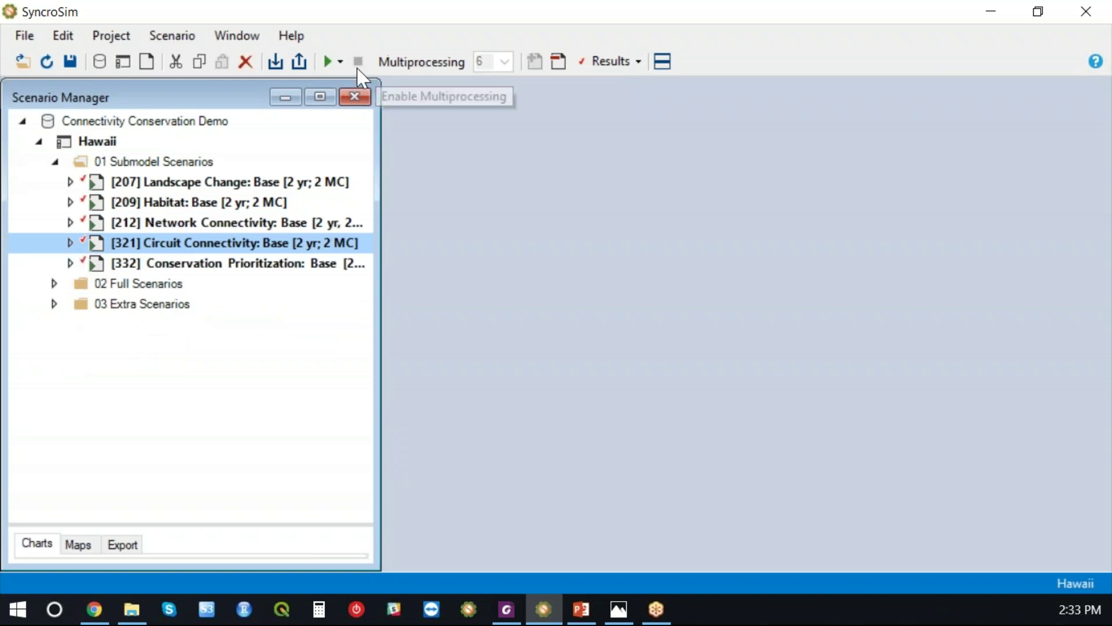
click(593, 61)
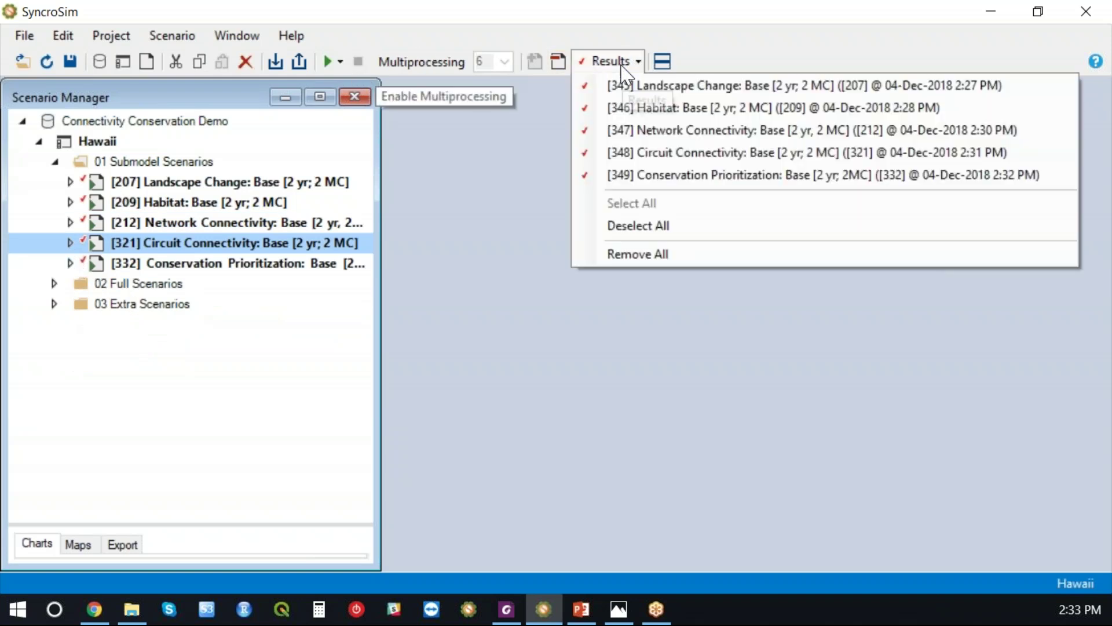
click(646, 255)
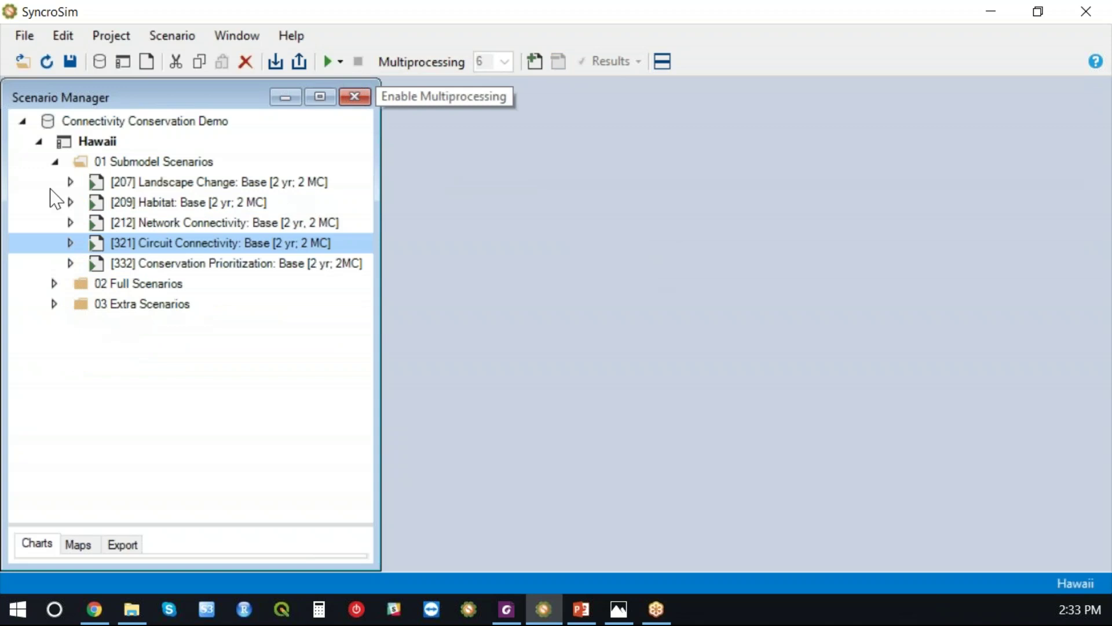
Step: Switch the tree from the 01 Submodel Scenarios folder to 02 Full Scenarios and add All: Base [50 yr; 6 MC] to the results
click(55, 162)
click(55, 182)
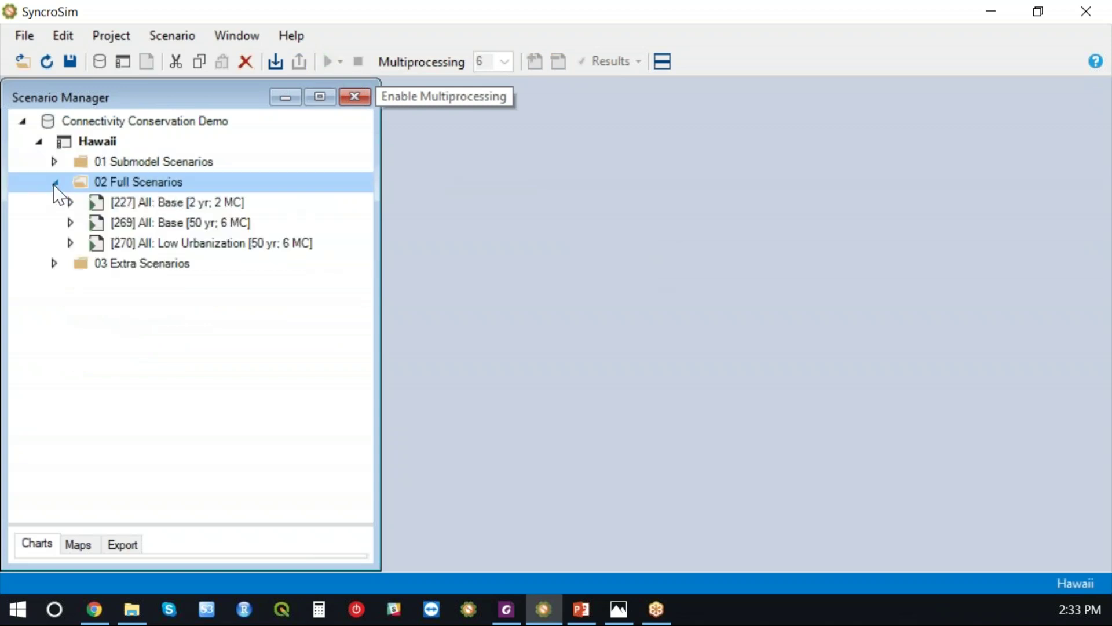
click(170, 230)
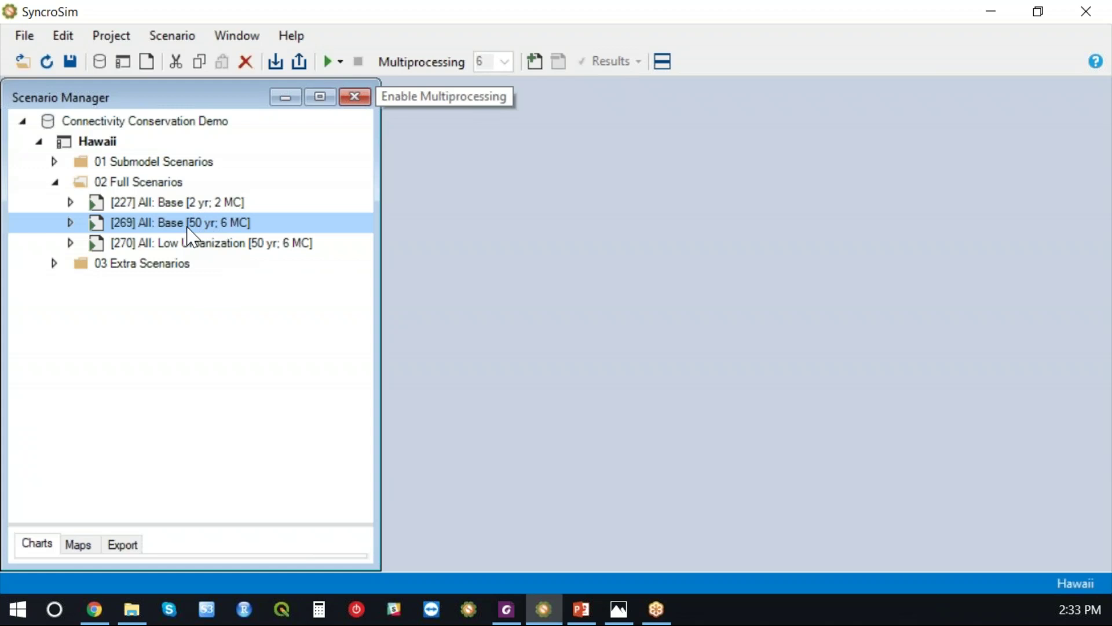
right_click(187, 229)
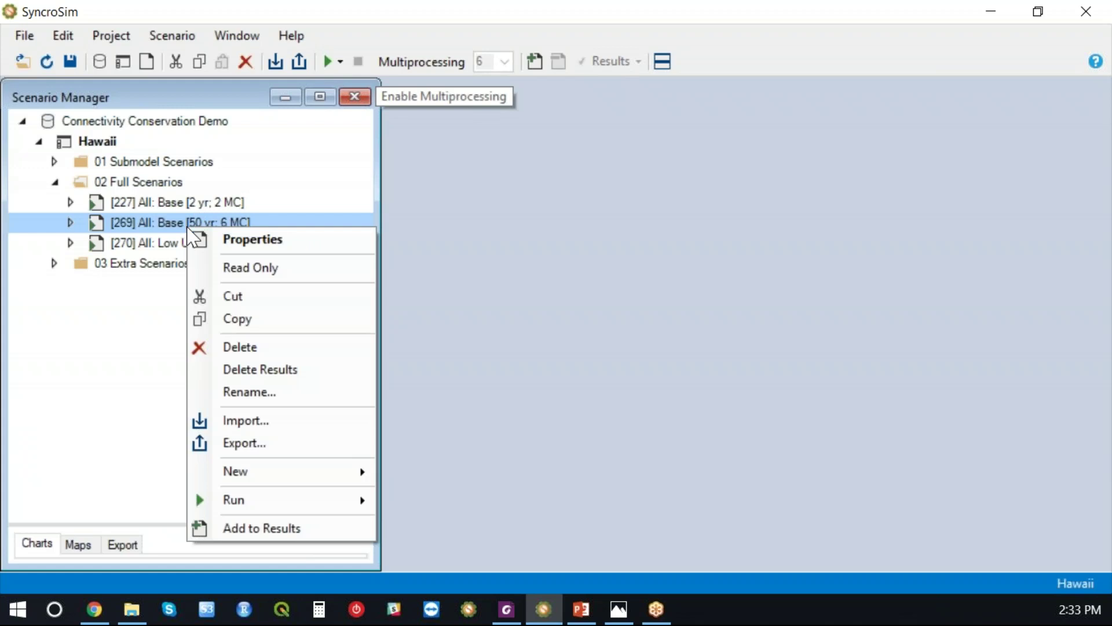
click(275, 529)
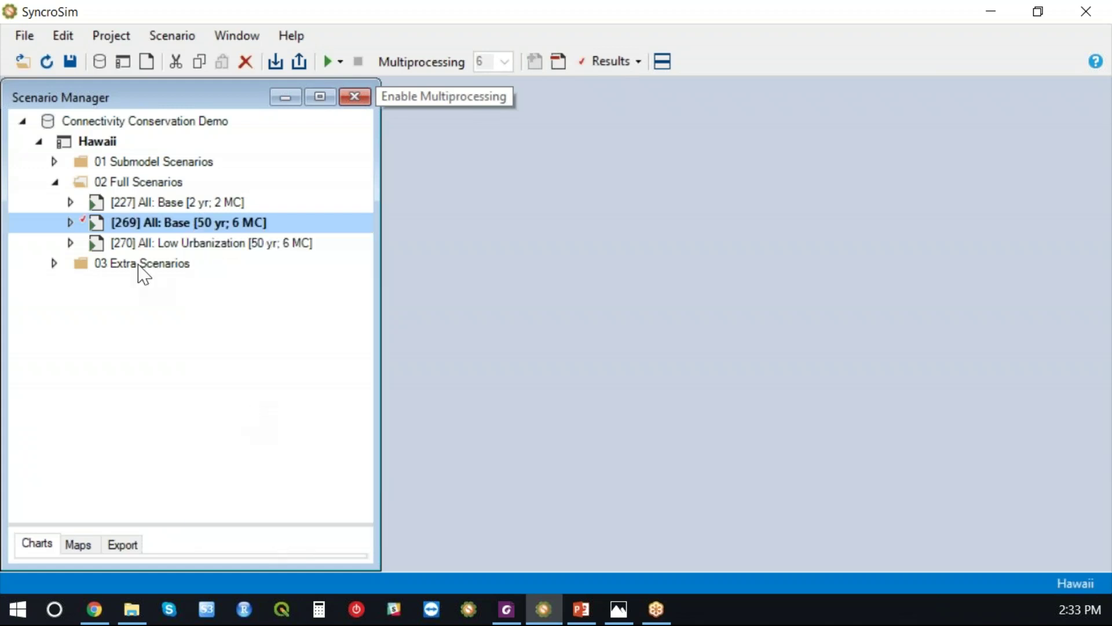
Step: Look over the run options for the All: Base [50 yr; 6 MC] scenario and view Conn-Cons Diagram.jpg in Photos before returning to SyncroSim
right_click(165, 225)
mouse_move(273, 500)
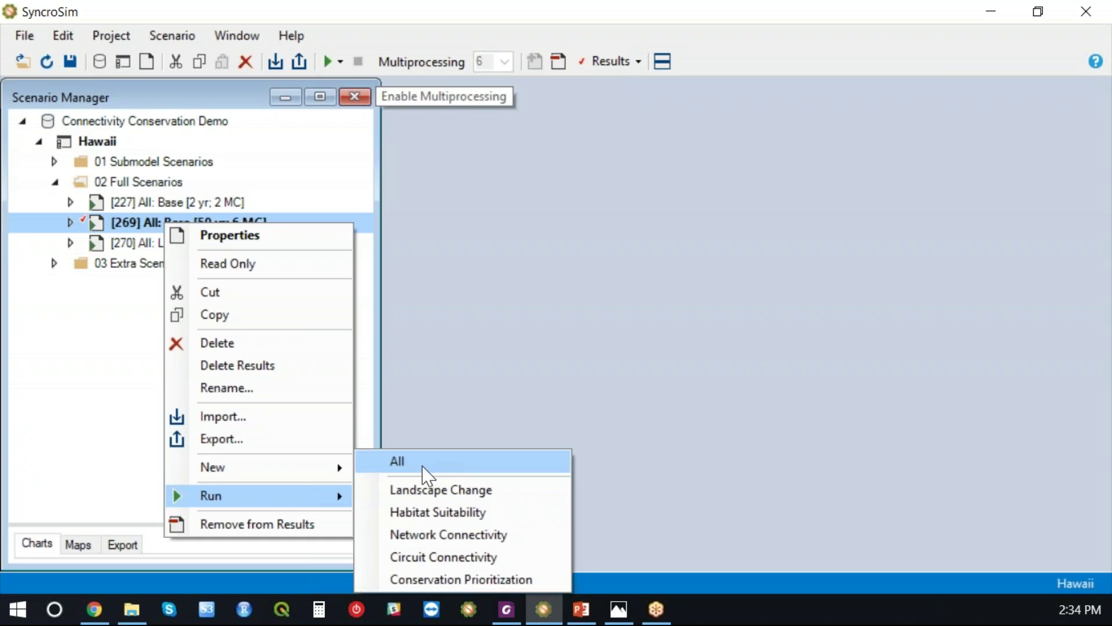
click(618, 608)
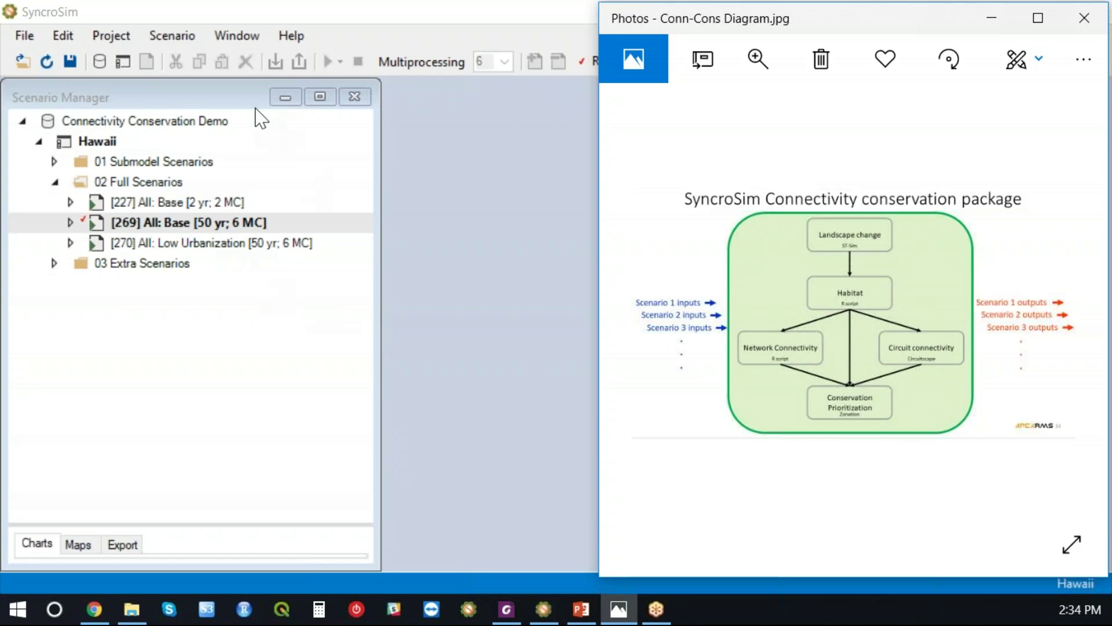
click(232, 106)
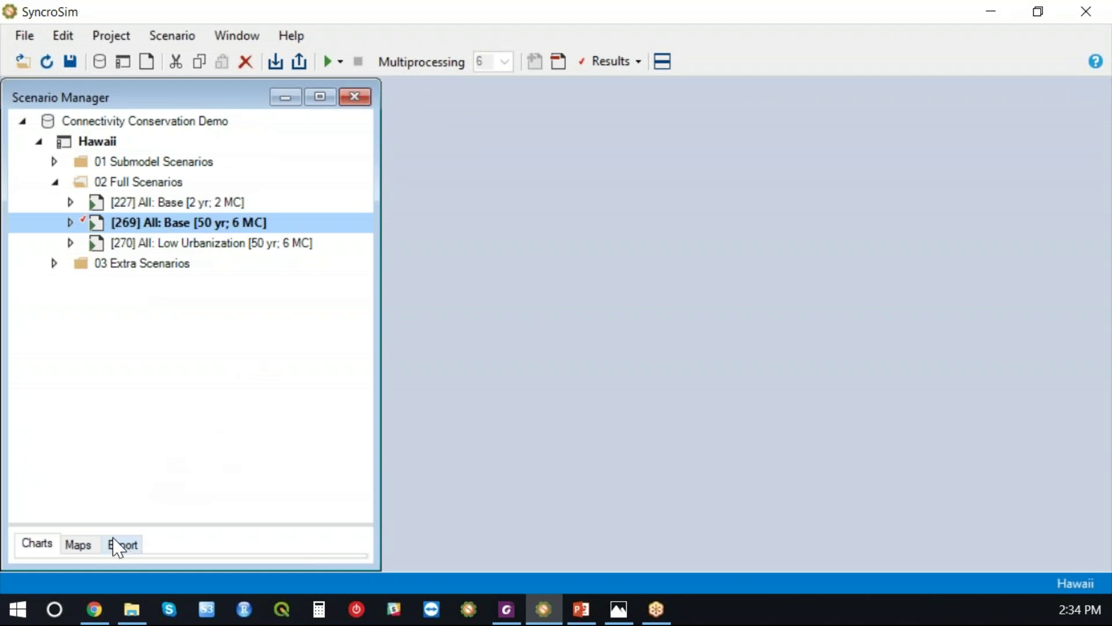
Step: Enlarge the results area, open the 1. All Variables map and maximize its window
drag(124, 524, 162, 356)
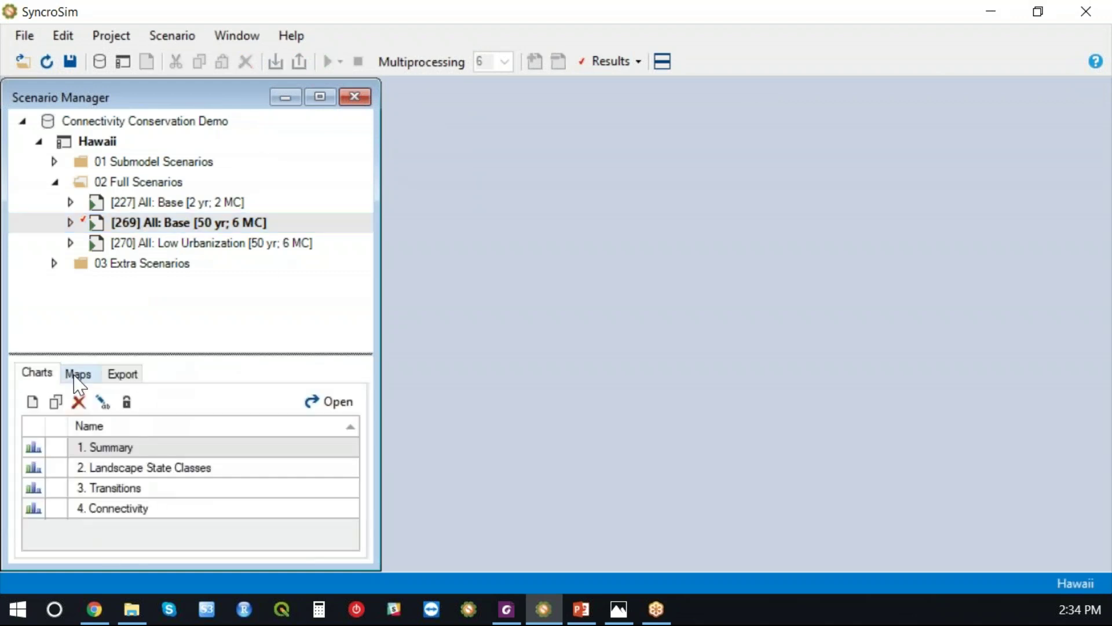
click(78, 375)
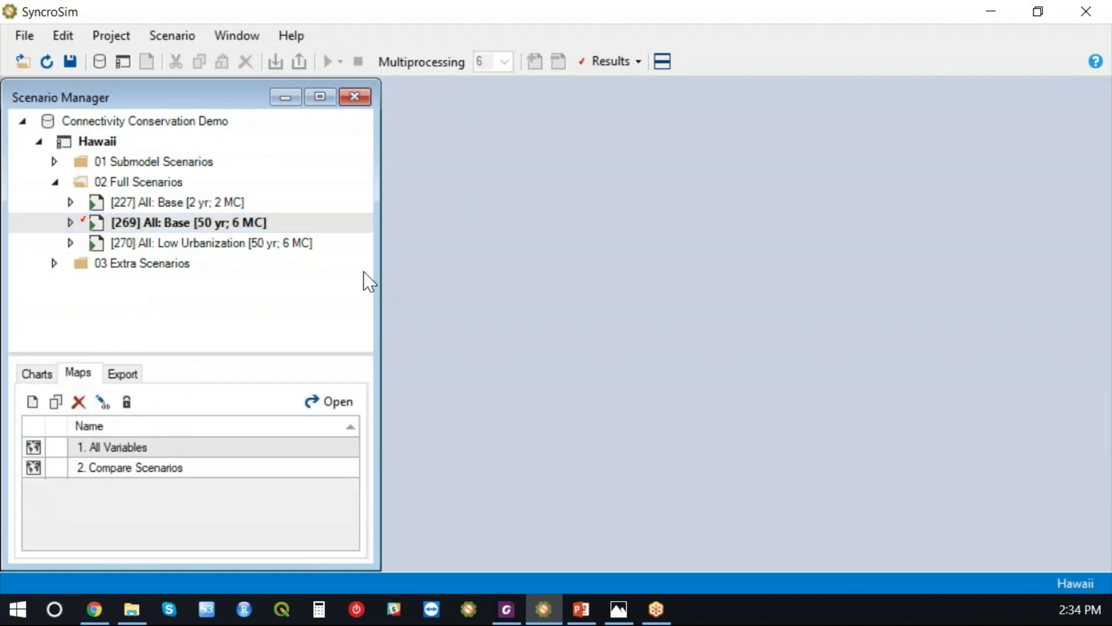
double_click(131, 451)
drag(561, 231, 739, 113)
click(996, 109)
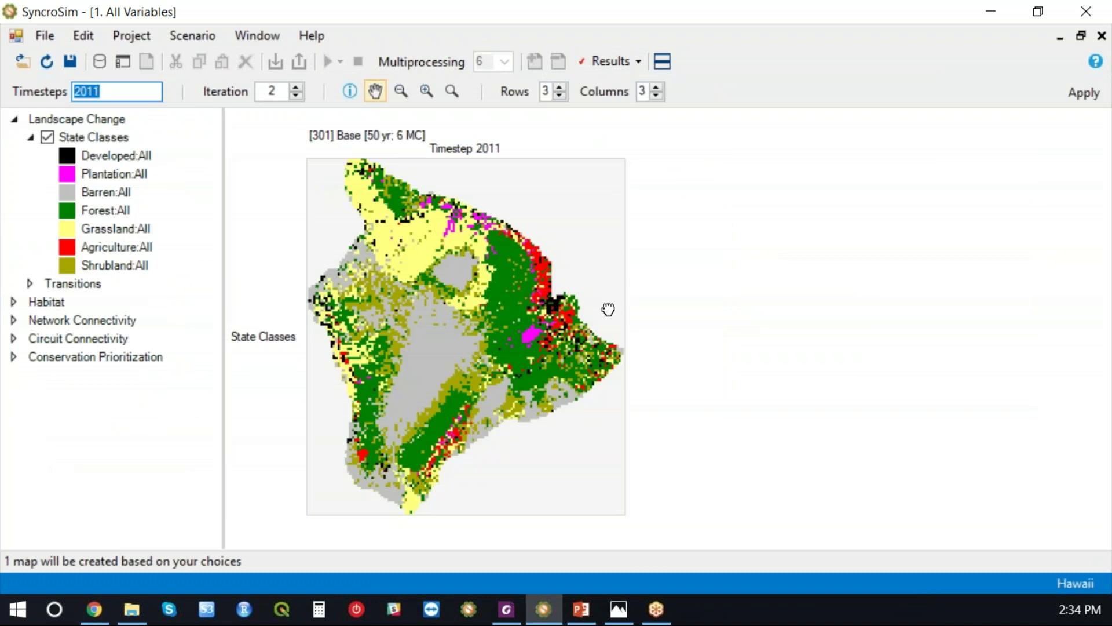
Step: Set the map timesteps to 2011,2031,2061 and apply them to the State Classes maps
click(108, 90)
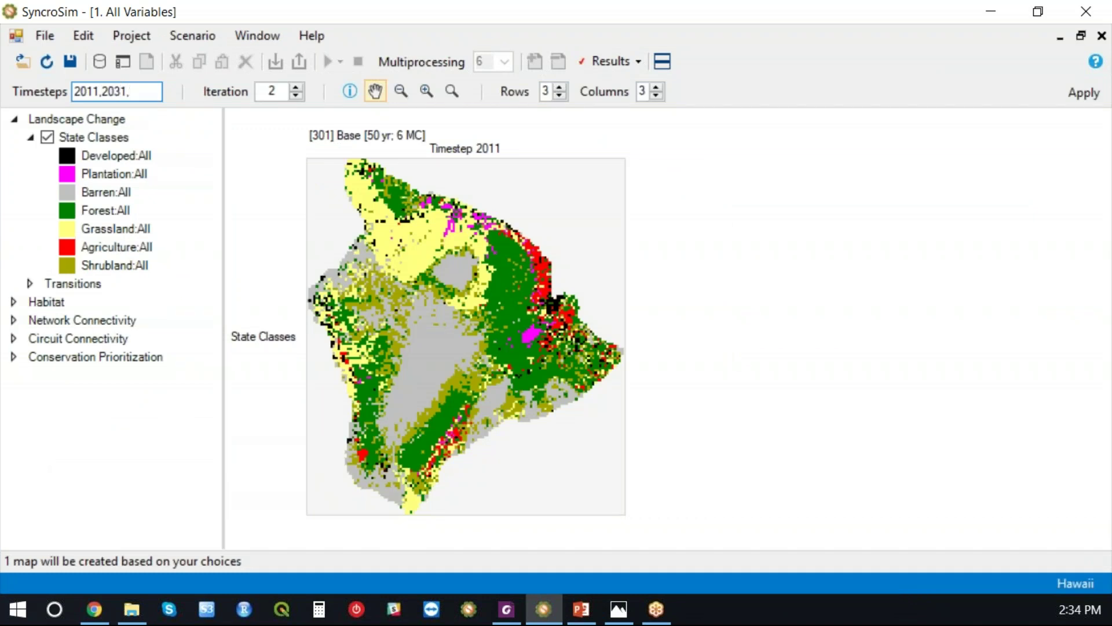
text(,2031,2061)
click(1082, 93)
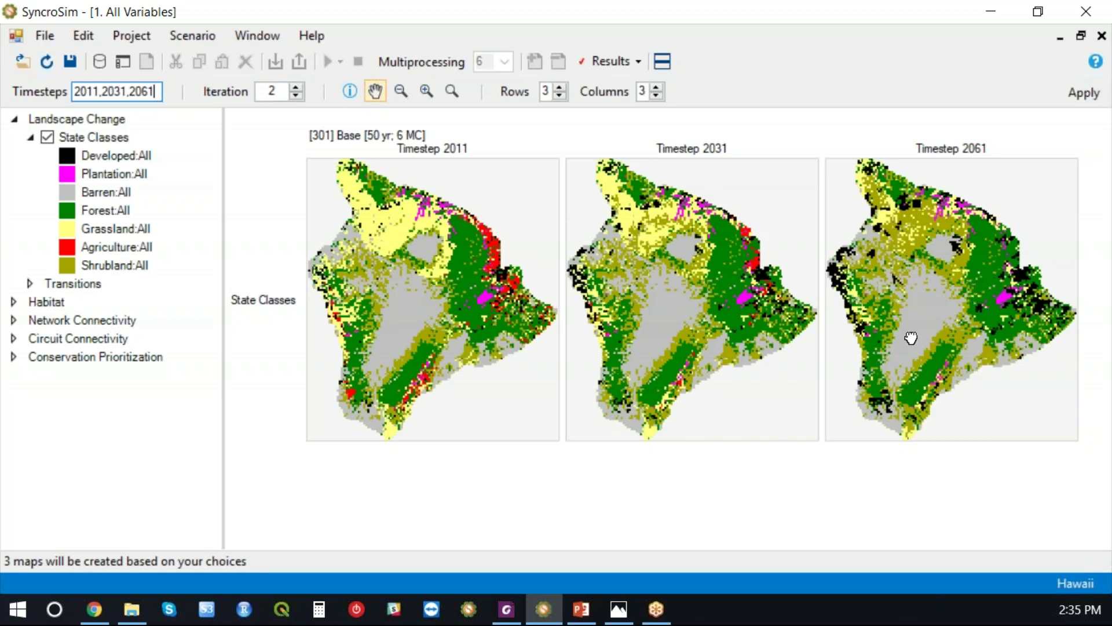
Step: Add the Habitat Suitability maps for Hawaii Creeper and Maui Parrotbill to the display
click(14, 302)
click(30, 320)
click(53, 339)
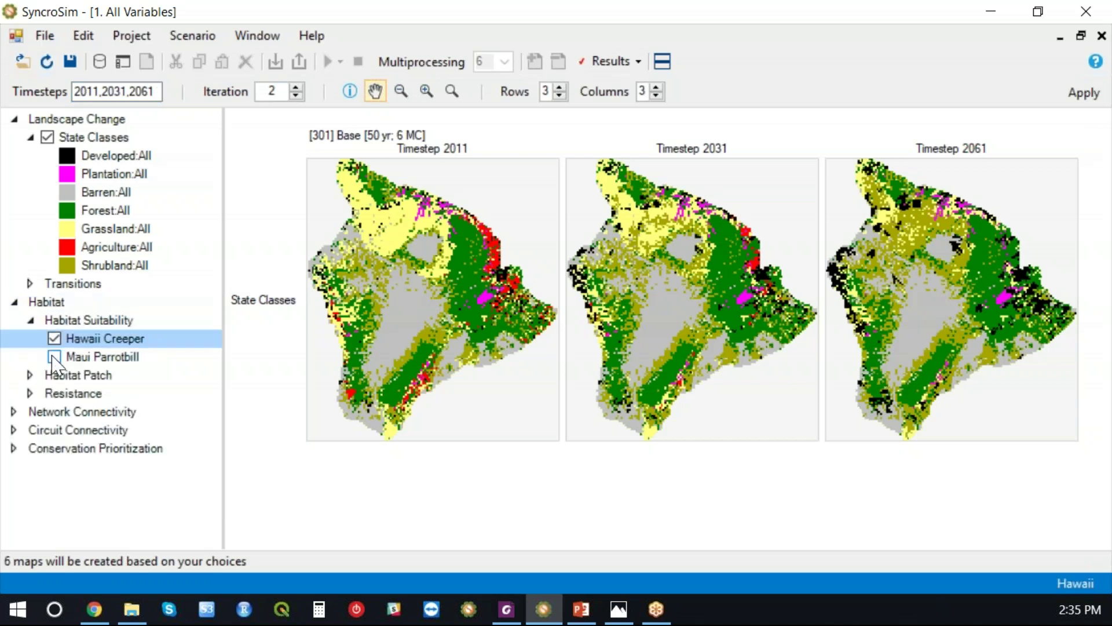
click(54, 356)
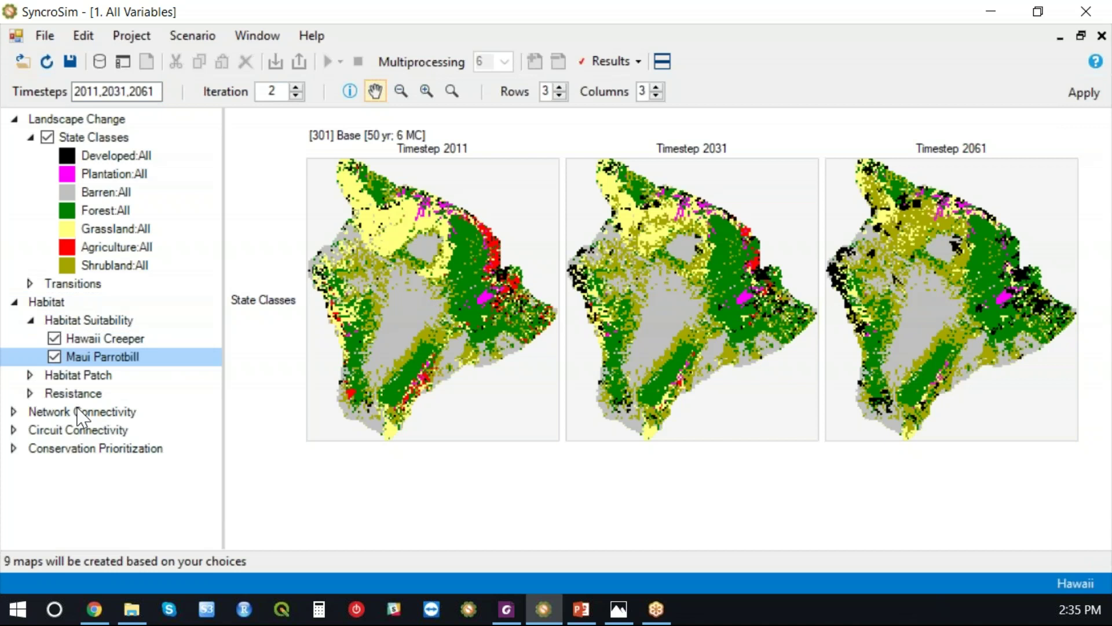
click(1083, 93)
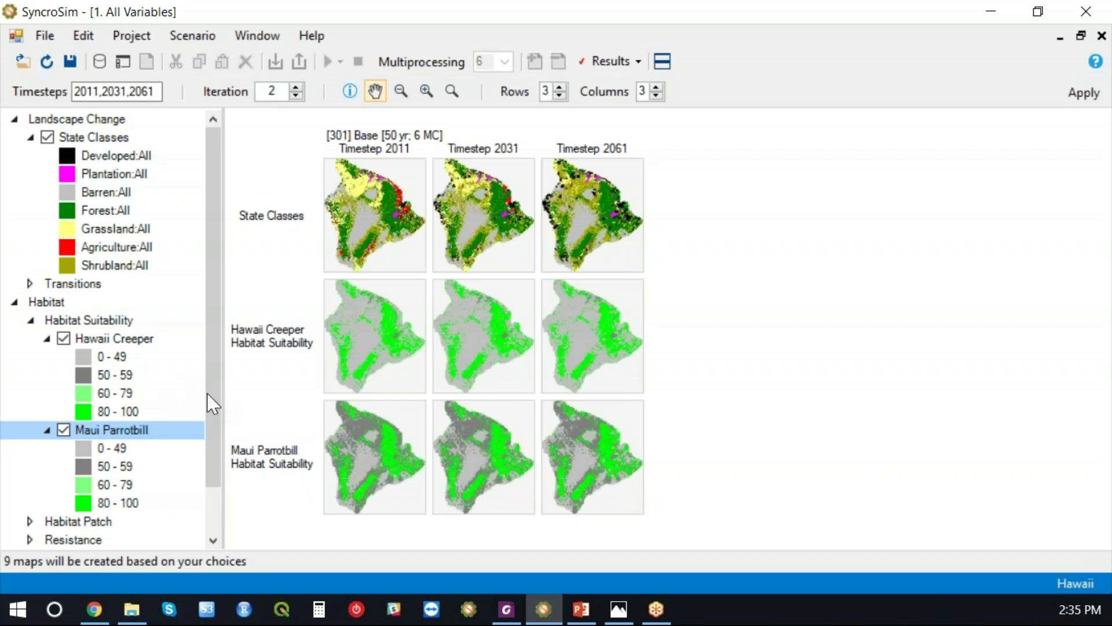
Step: Add the Habitat Patch maps for Hawaii Creeper and Maui Parrotbill, and collapse the Habitat Suitability group
scroll(214, 405, down, 1)
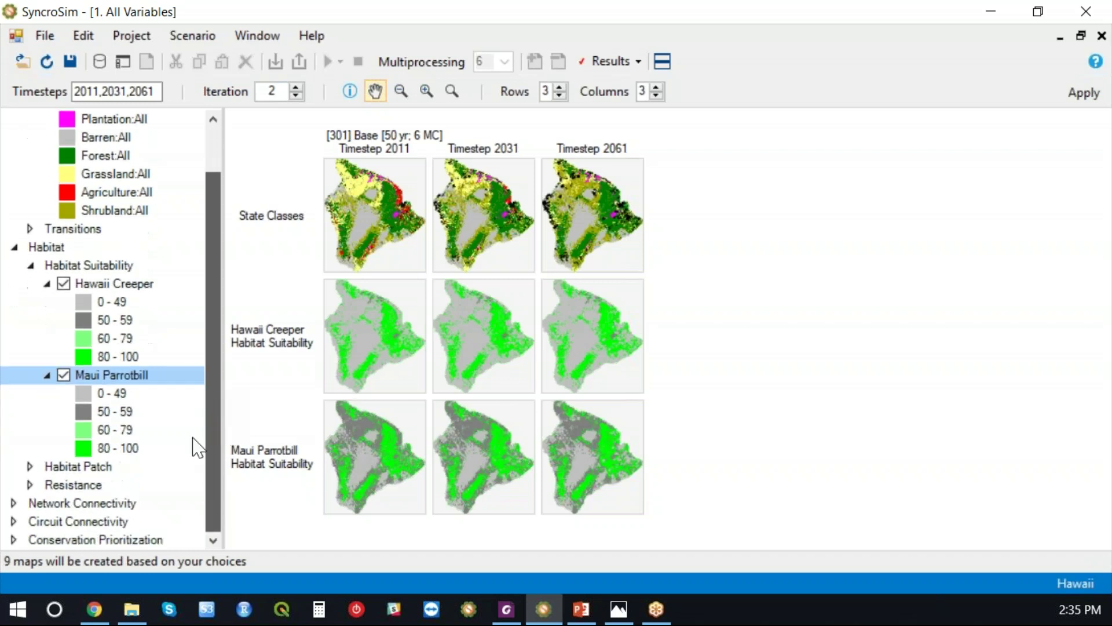
click(32, 467)
click(54, 485)
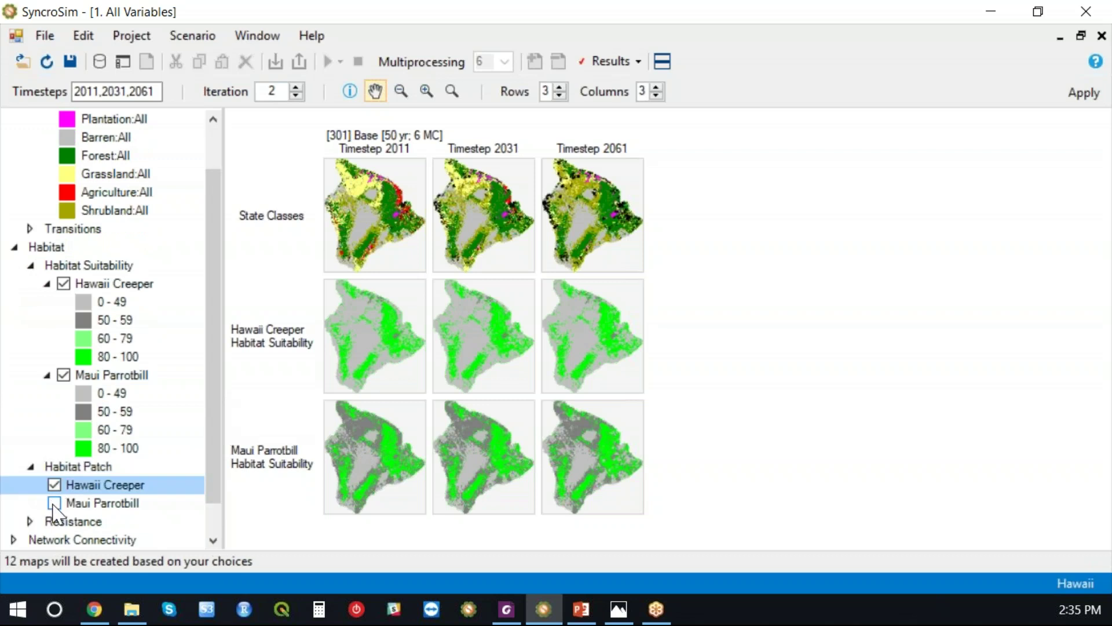
click(54, 502)
click(1086, 101)
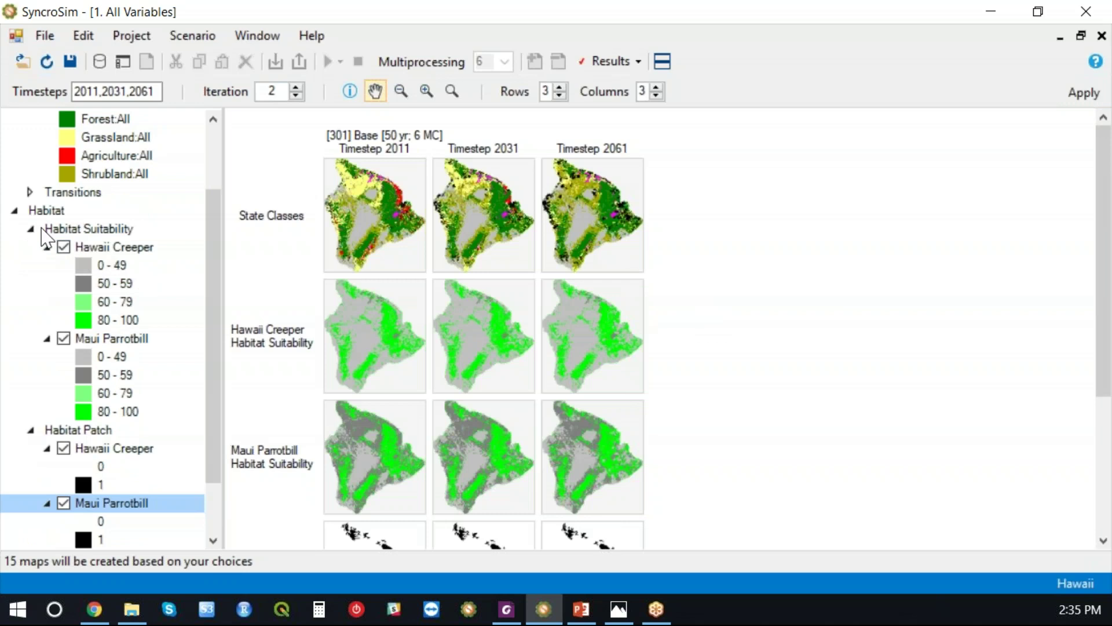
click(41, 230)
scroll(753, 348, down, 3)
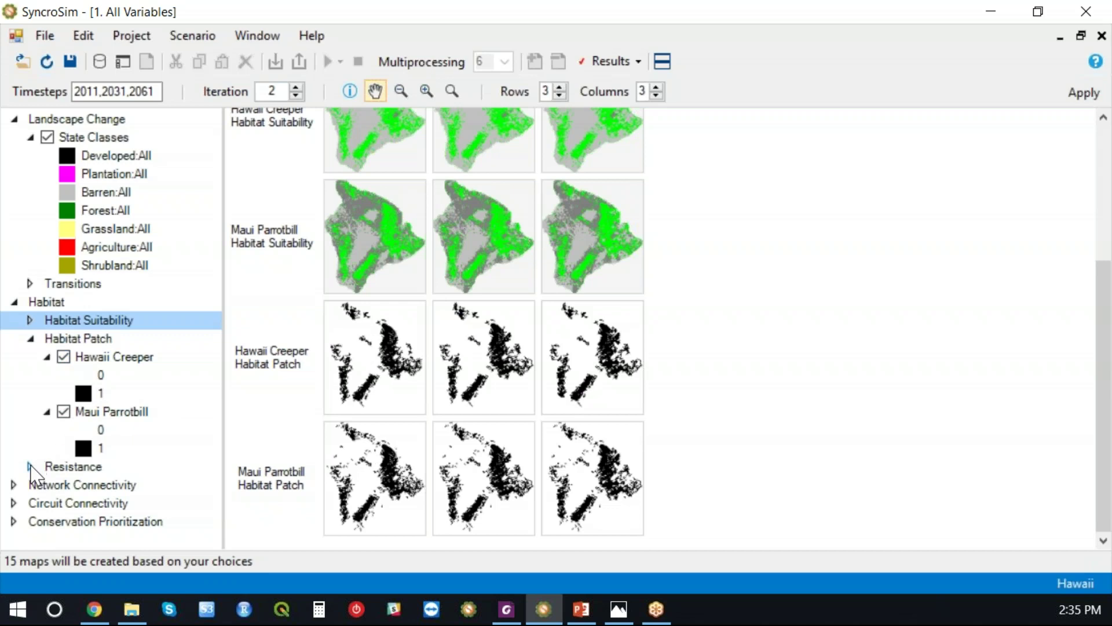
Step: Add the Network Connectivity Betweenness maps for Hawaii Creeper and Maui Parrotbill to the display
click(13, 486)
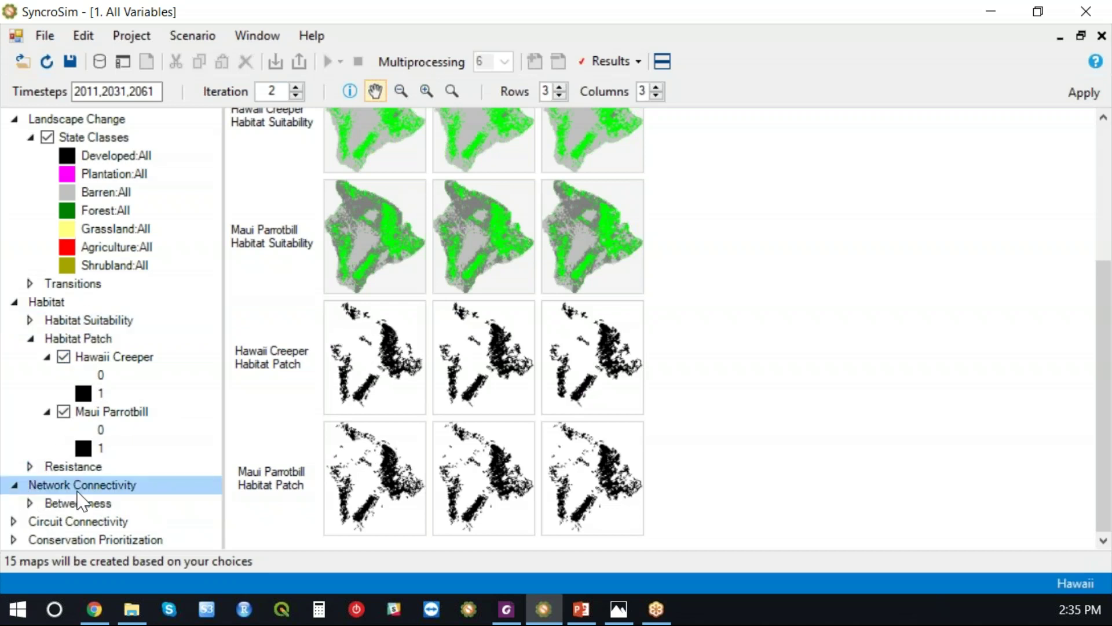
click(30, 504)
click(54, 521)
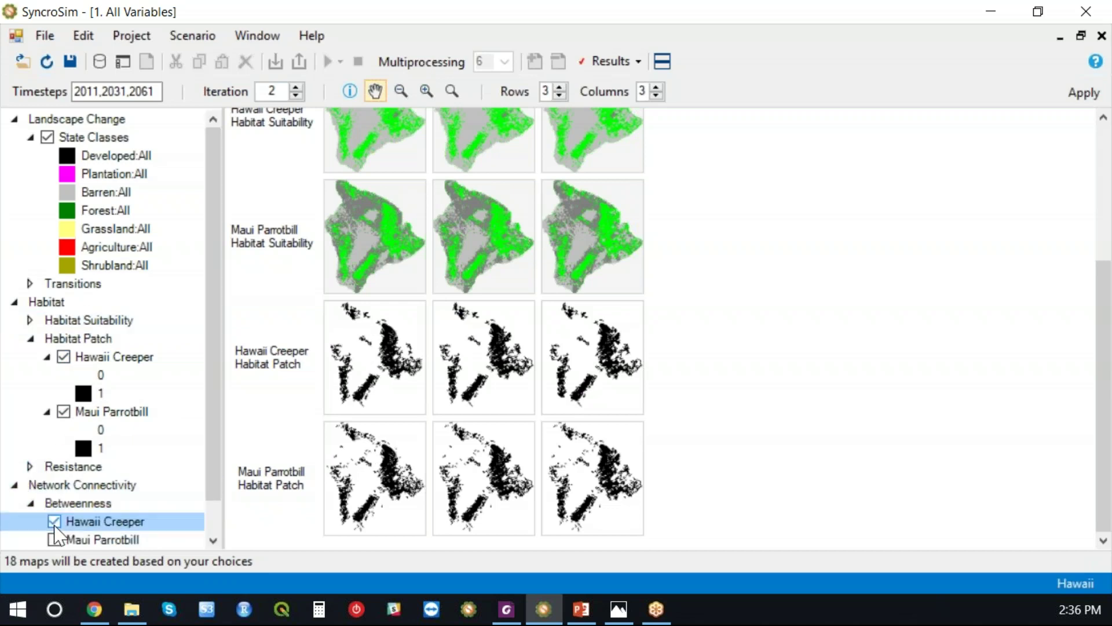
click(54, 539)
click(1078, 95)
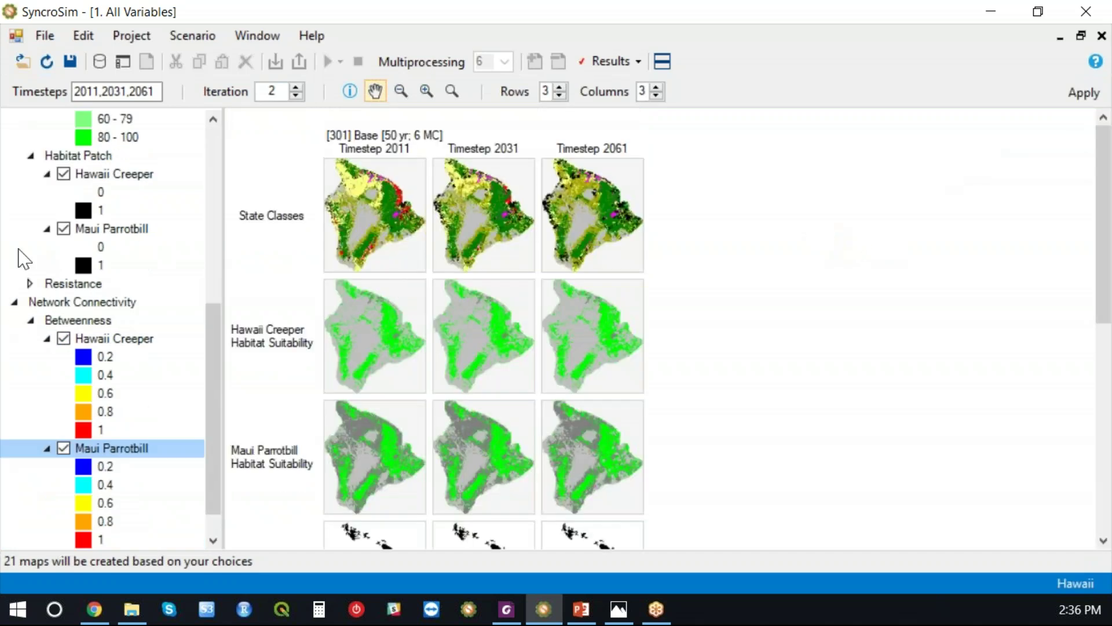
Step: Collapse the Habitat Patch and Habitat Suitability groups and examine the Betweenness maps of both species
click(33, 156)
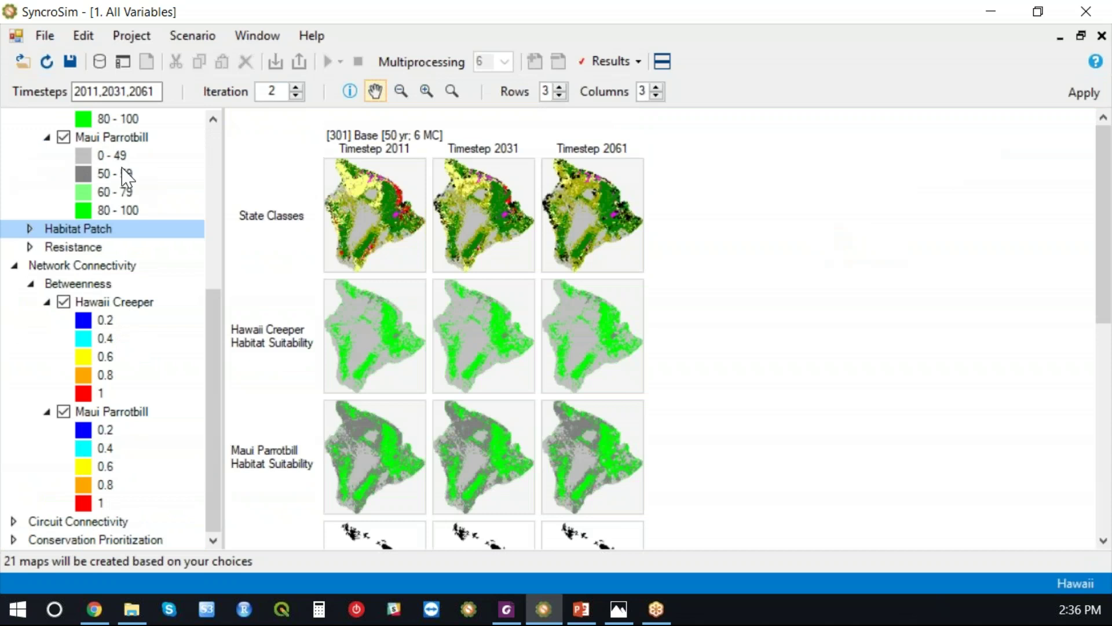
scroll(122, 173, up, 2)
click(30, 138)
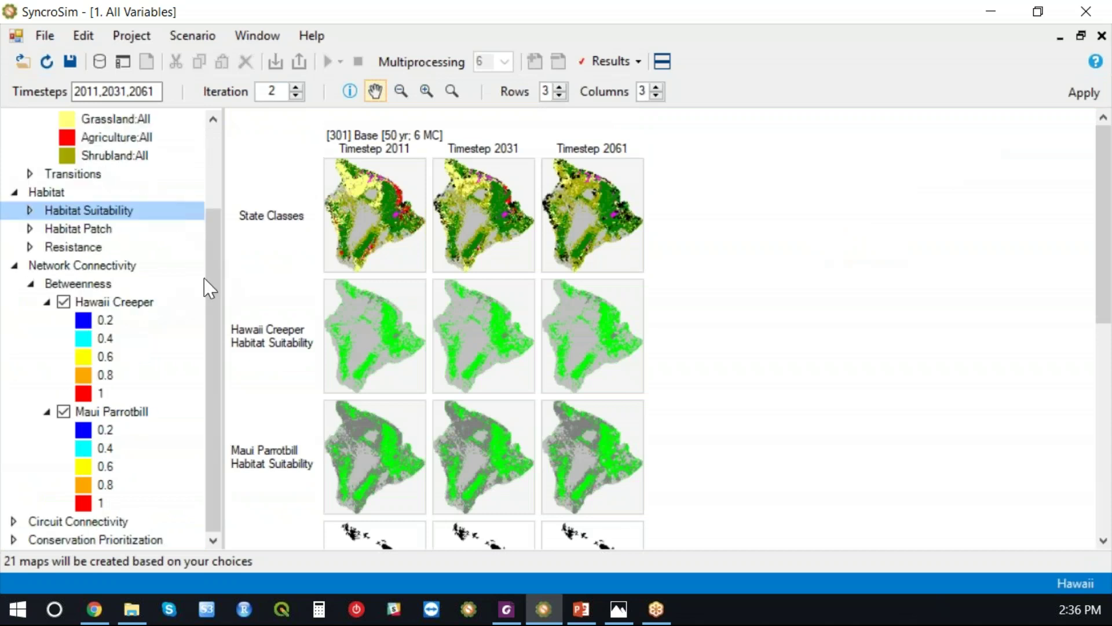
scroll(763, 255, down, 6)
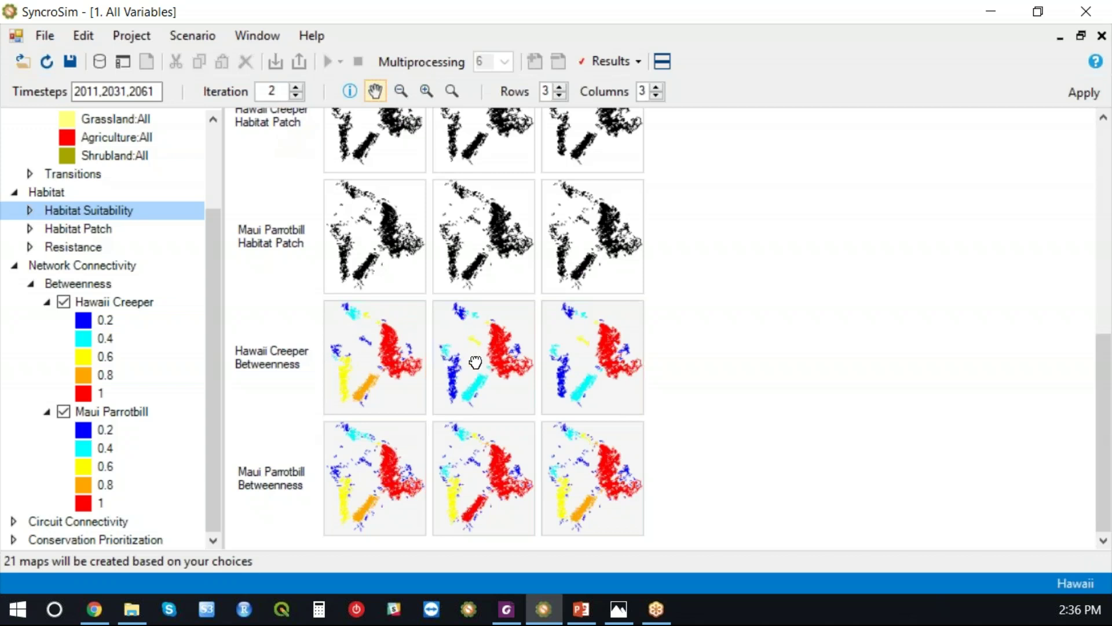
Step: Show the maps for iteration 3 and collapse the Habitat Suitability, Habitat Patch and Betweenness groups
click(297, 88)
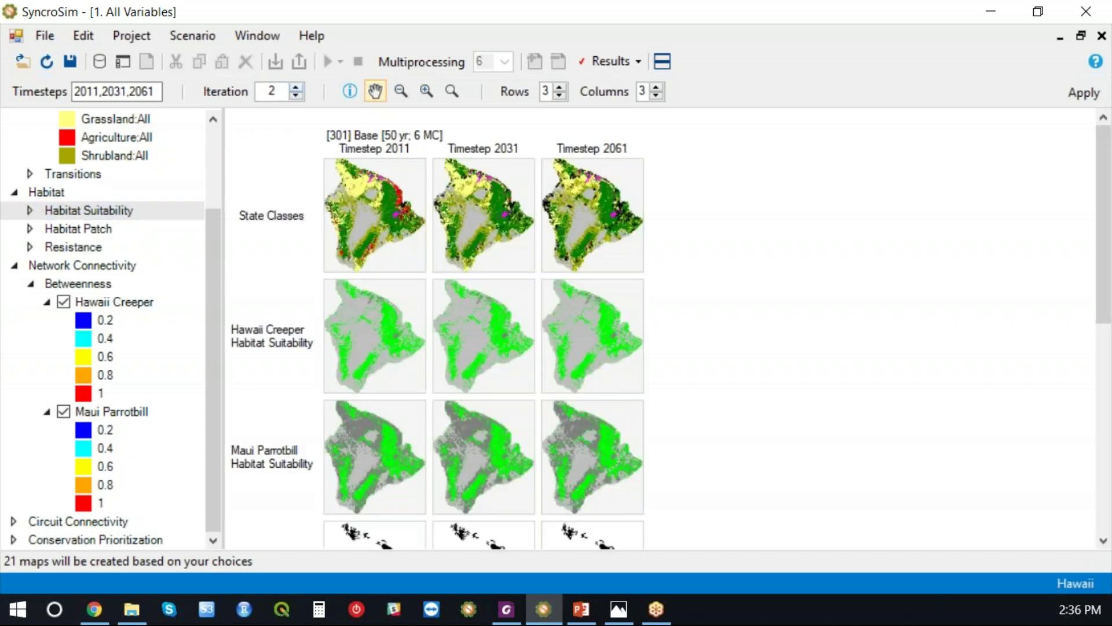
scroll(483, 244, down, 2)
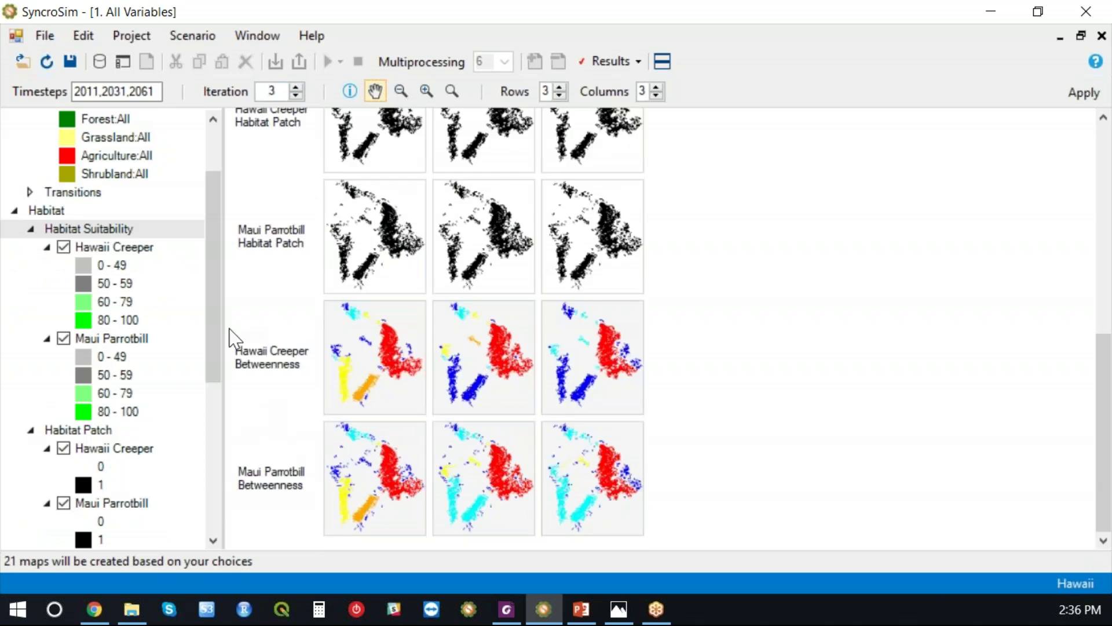
click(30, 228)
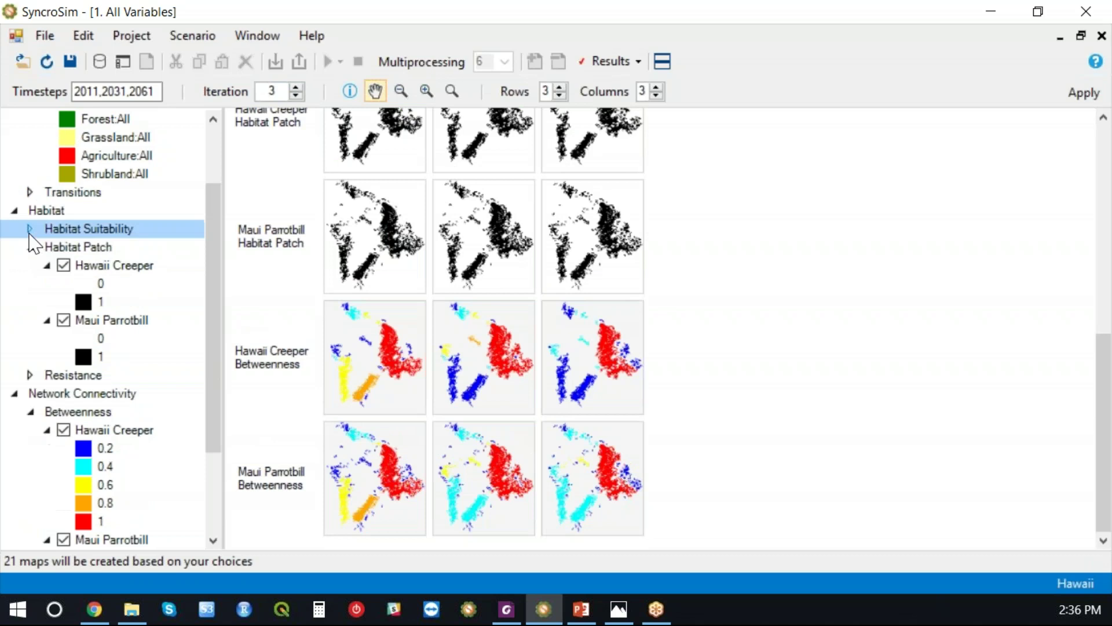
click(30, 247)
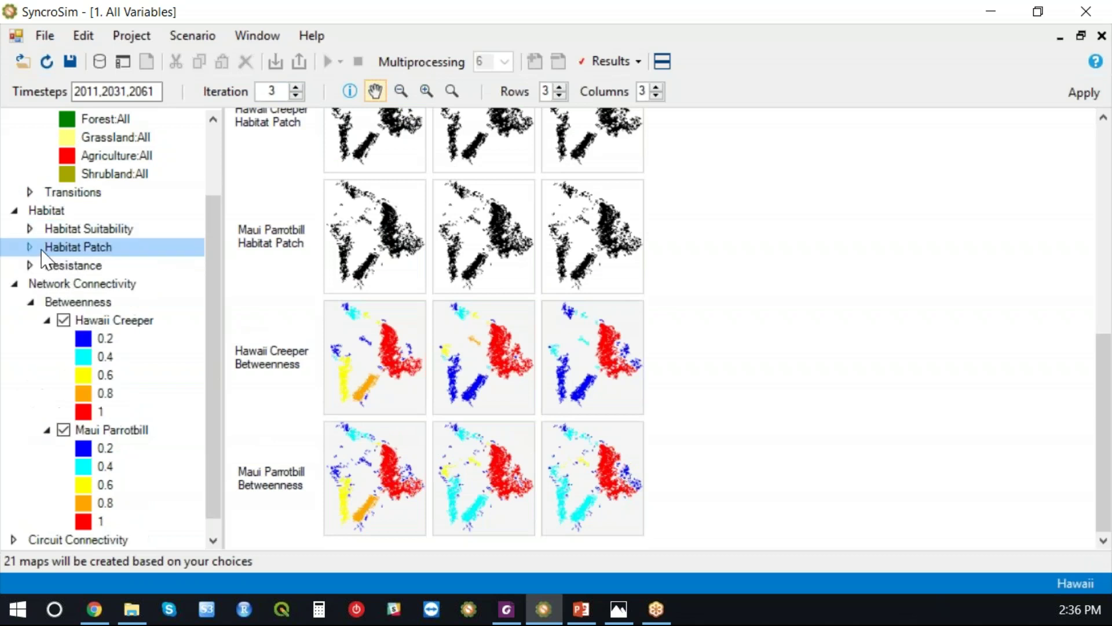
click(31, 302)
Step: Add the Circuit Connectivity Cumulative Current maps for Hawaii Creeper and Maui Parrotbill, and collapse the Betweenness group to view them
click(15, 411)
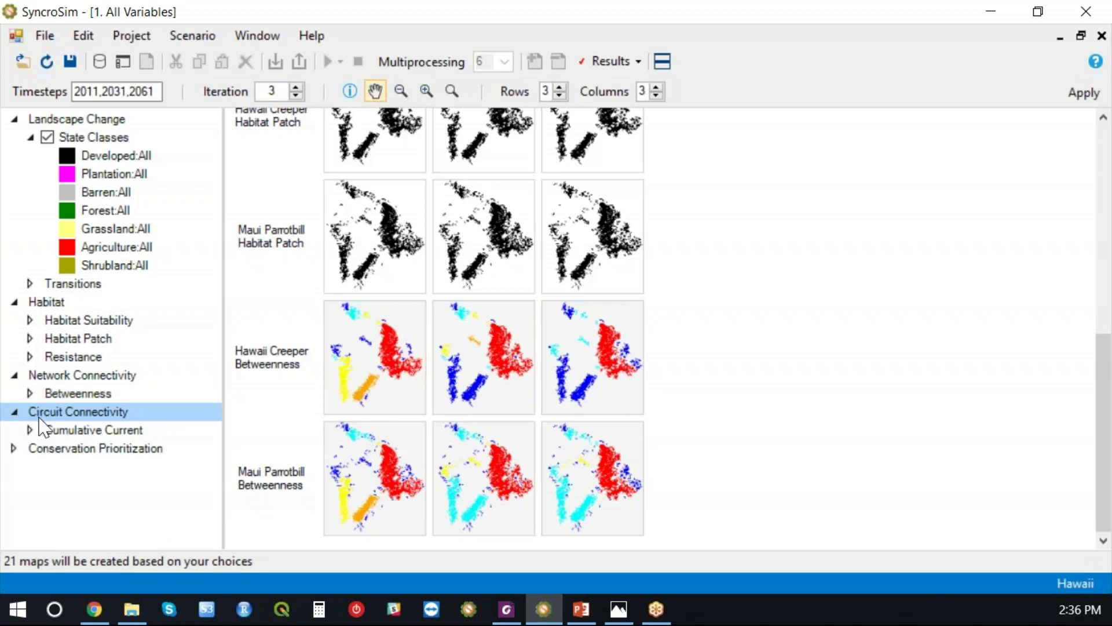
click(30, 429)
click(54, 448)
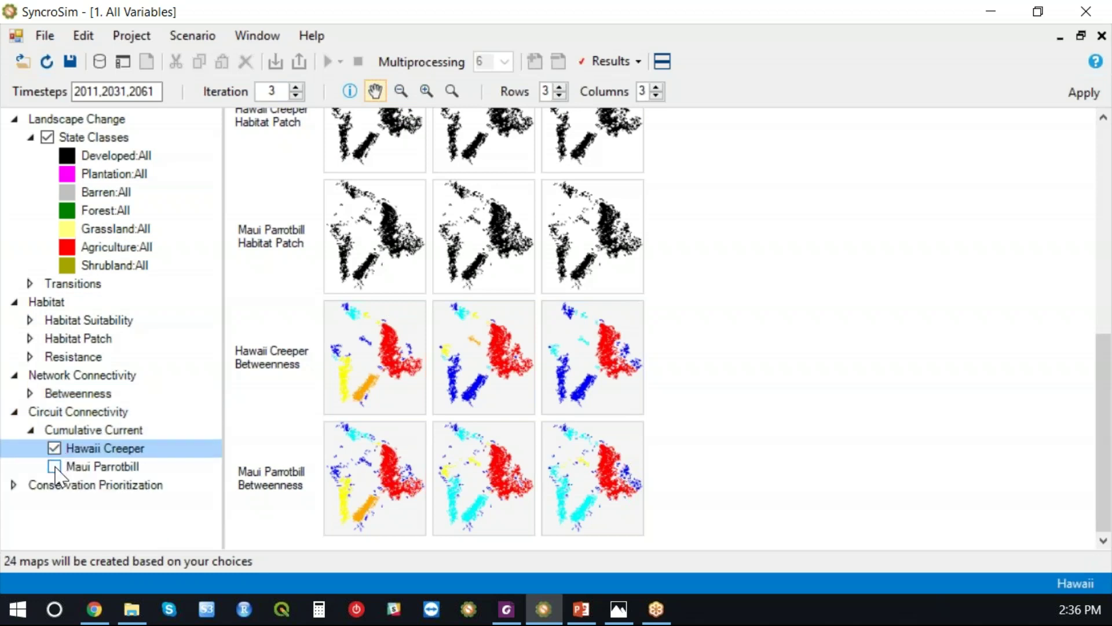
click(54, 467)
click(1084, 93)
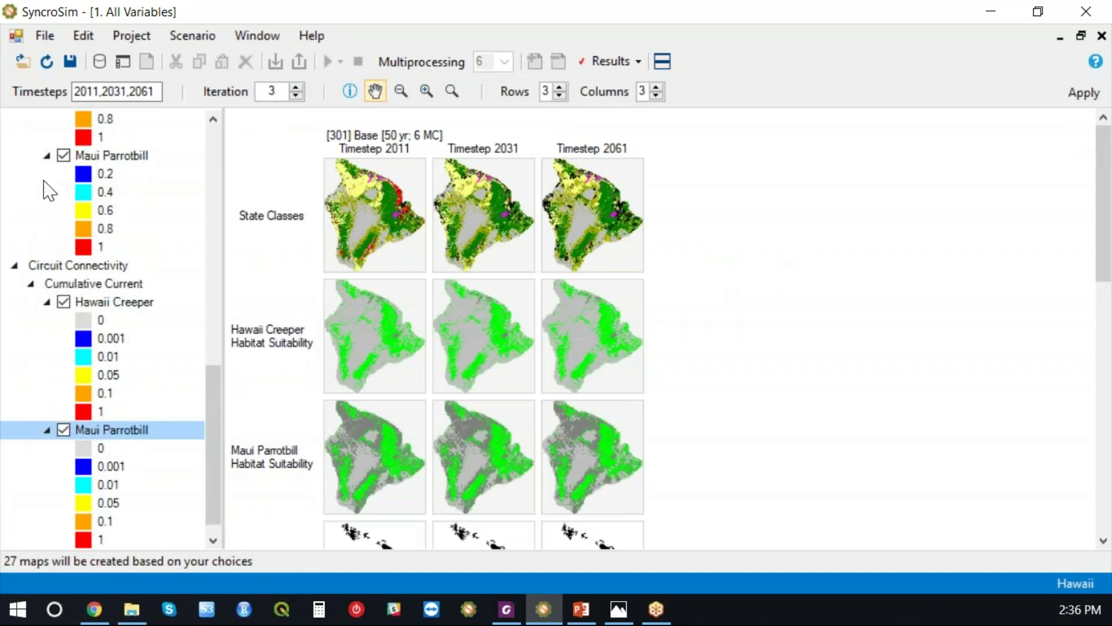
scroll(113, 206, up, 2)
click(31, 138)
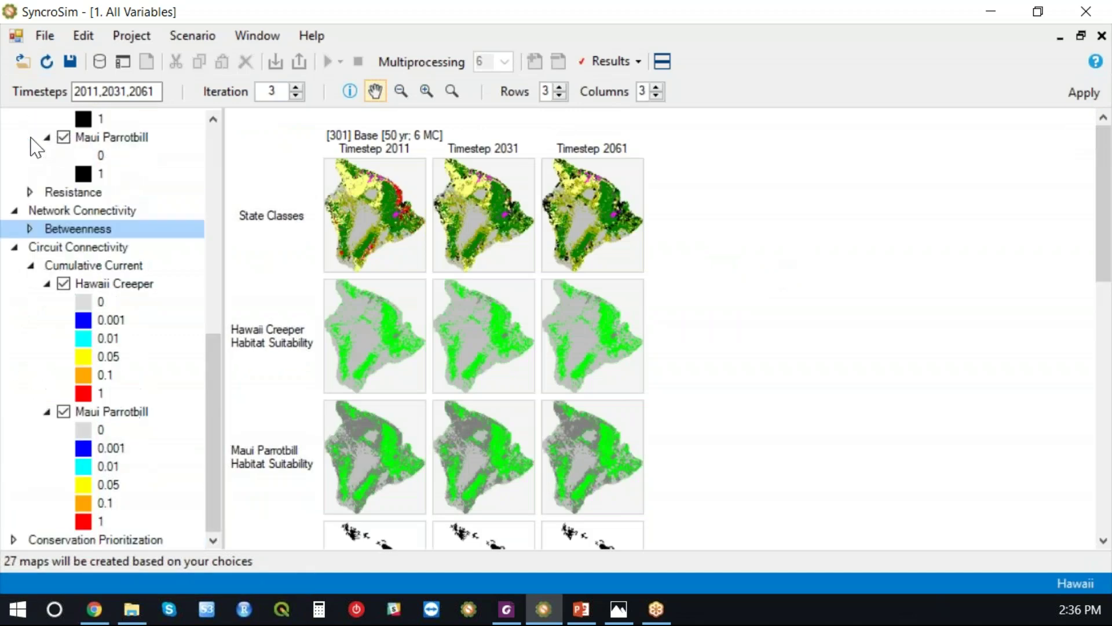
scroll(904, 327, down, 10)
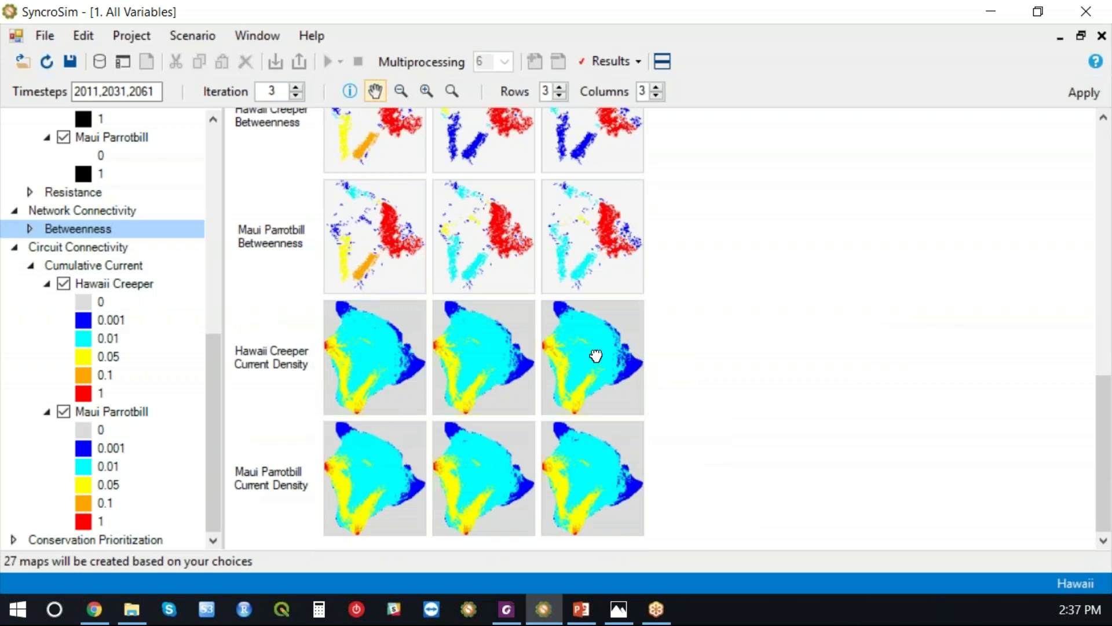
Step: Add the Spatial Conservation Prioritization maps from the Conservation Prioritization group and bring them into view
click(13, 540)
click(38, 539)
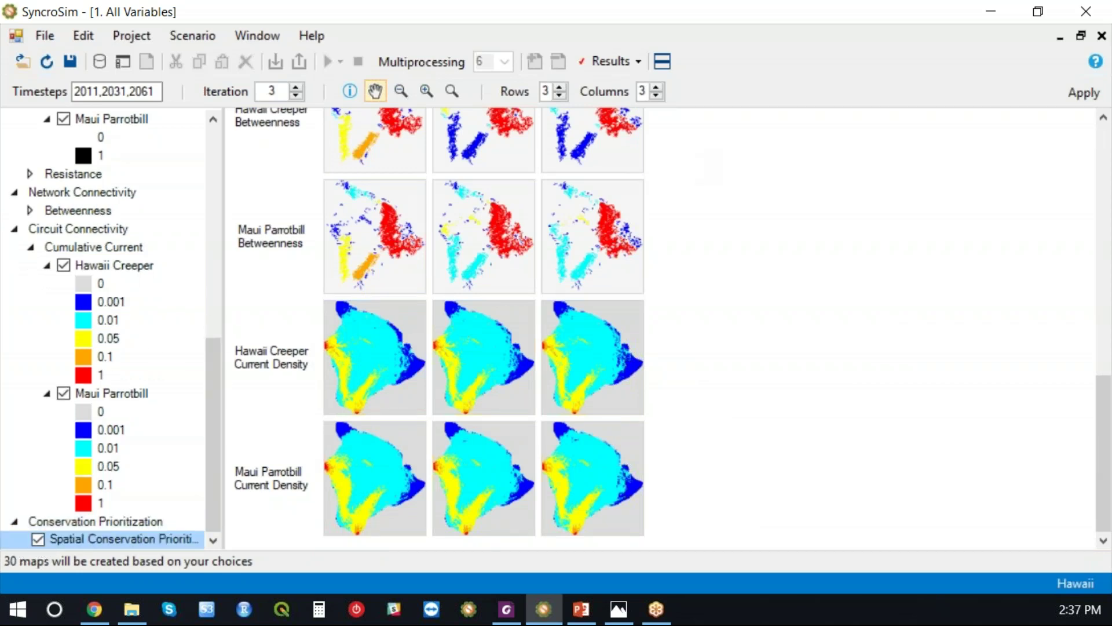
click(1081, 94)
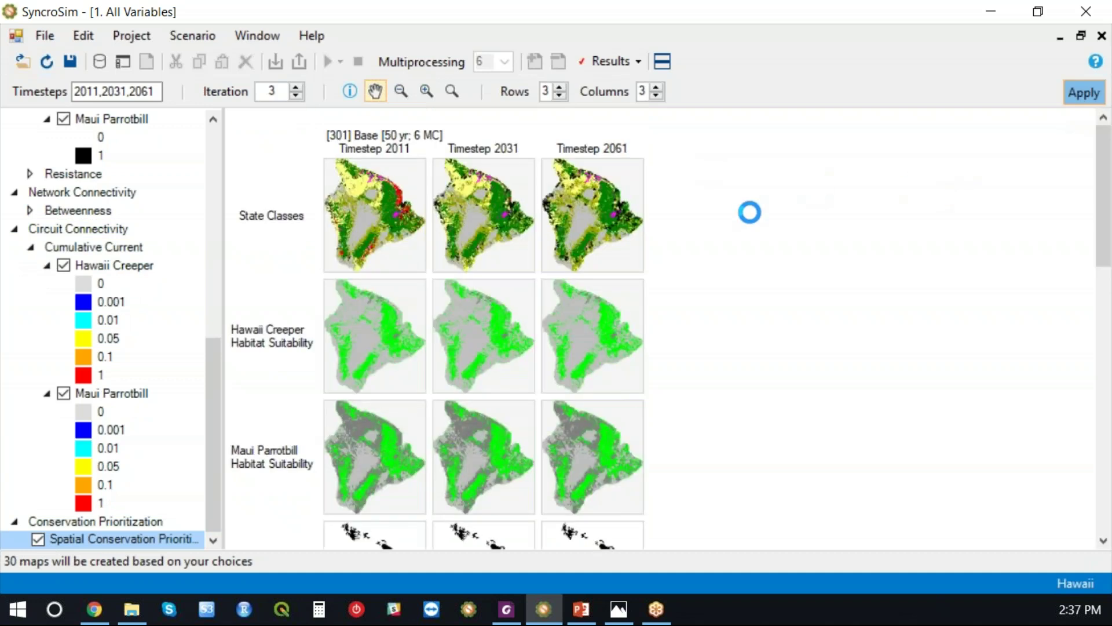
scroll(757, 203, down, 12)
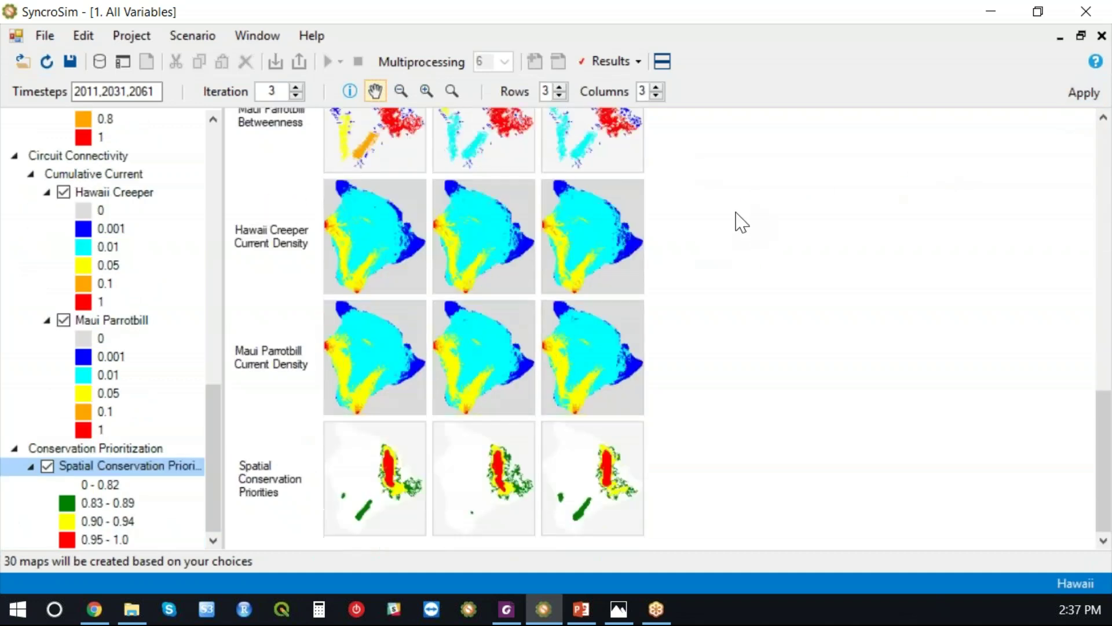
Step: Collapse the Circuit Connectivity, Network Connectivity and Habitat Suitability groups in the variable tree
click(15, 155)
click(15, 174)
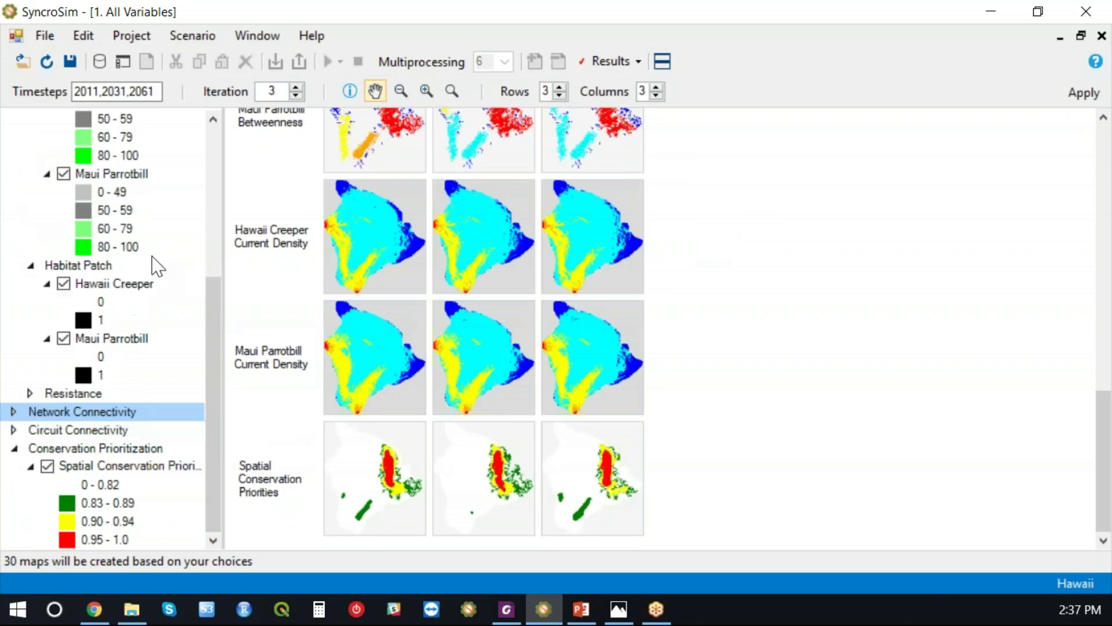
scroll(217, 301, up, 4)
click(30, 192)
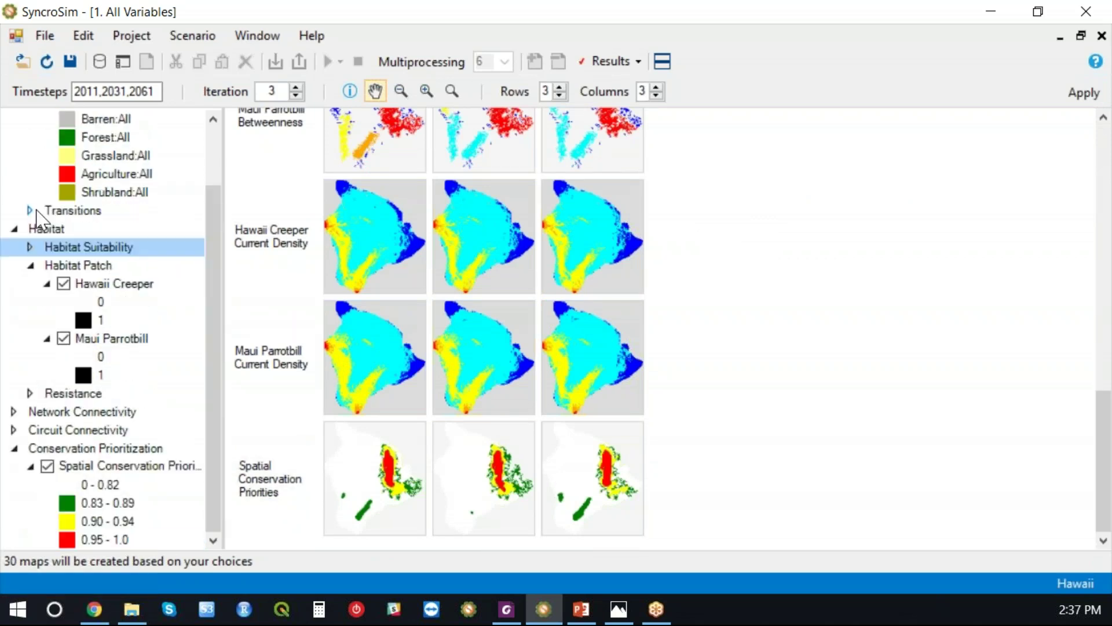
Step: Collapse the Habitat Patch and State Classes groups, show the maps for iteration 4, and close the All Variables map window
click(30, 265)
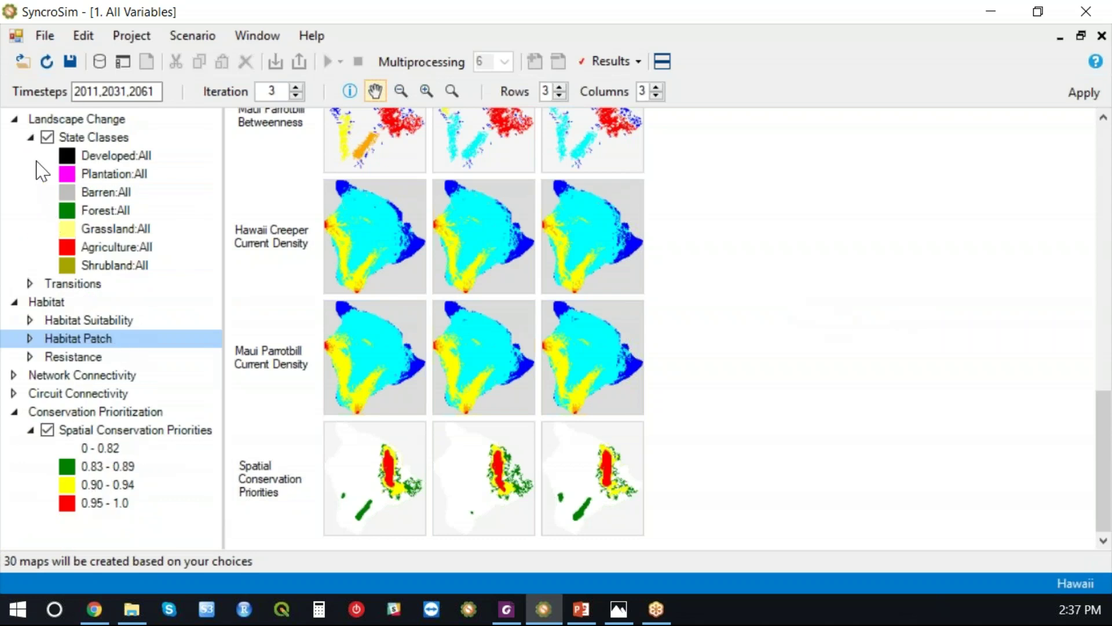
click(31, 138)
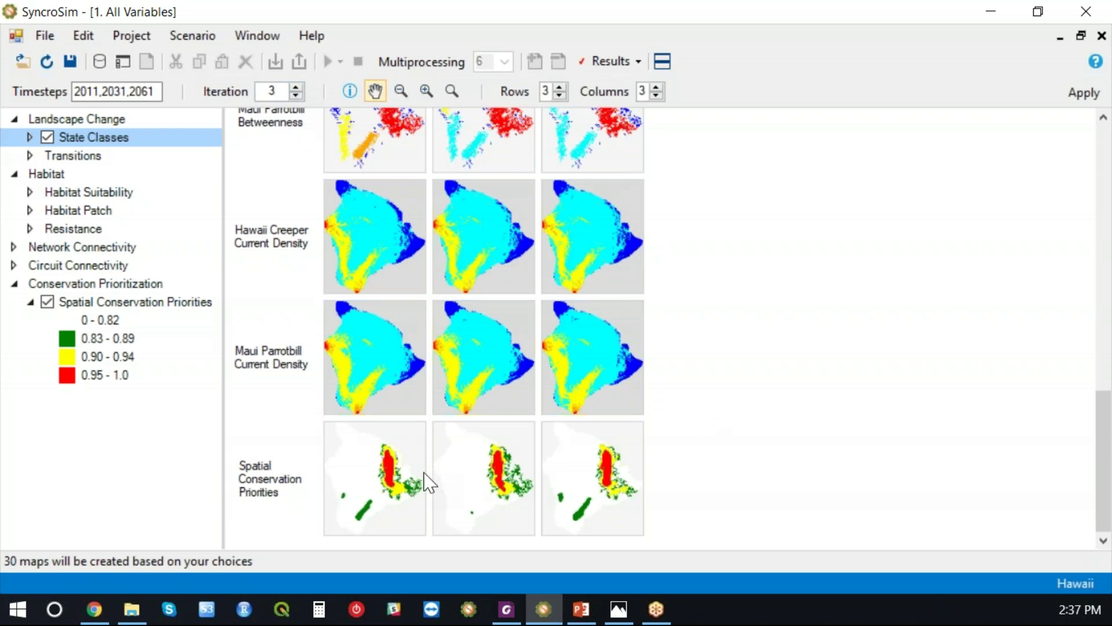
click(296, 87)
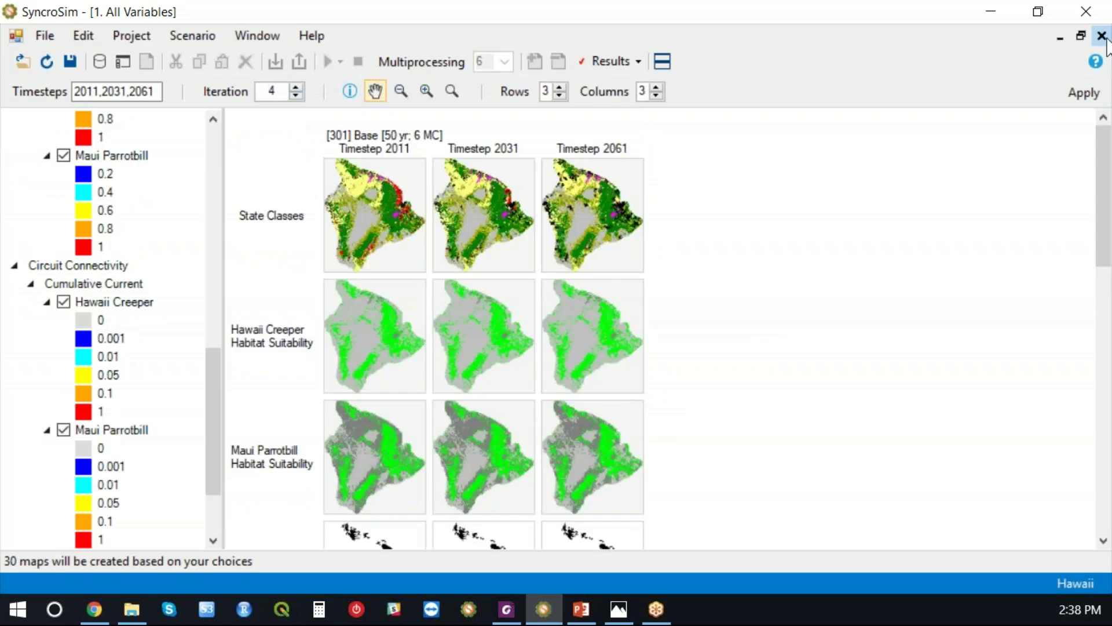
click(1102, 35)
Step: Create a new chart with the default name _Chart1 for the 50-year Base scenario results
click(27, 365)
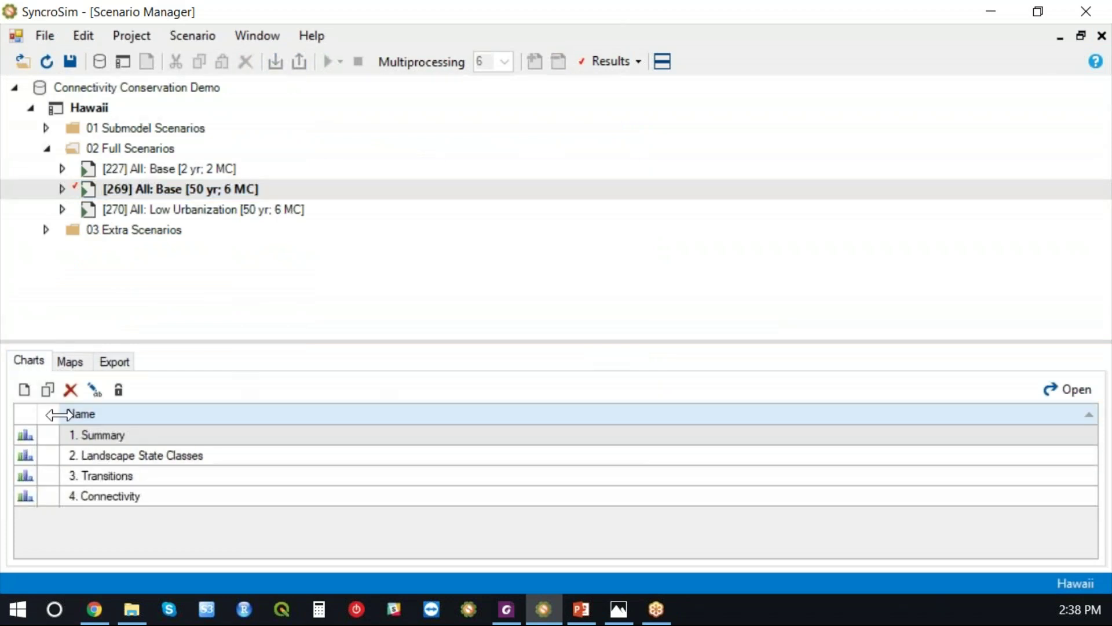
click(24, 389)
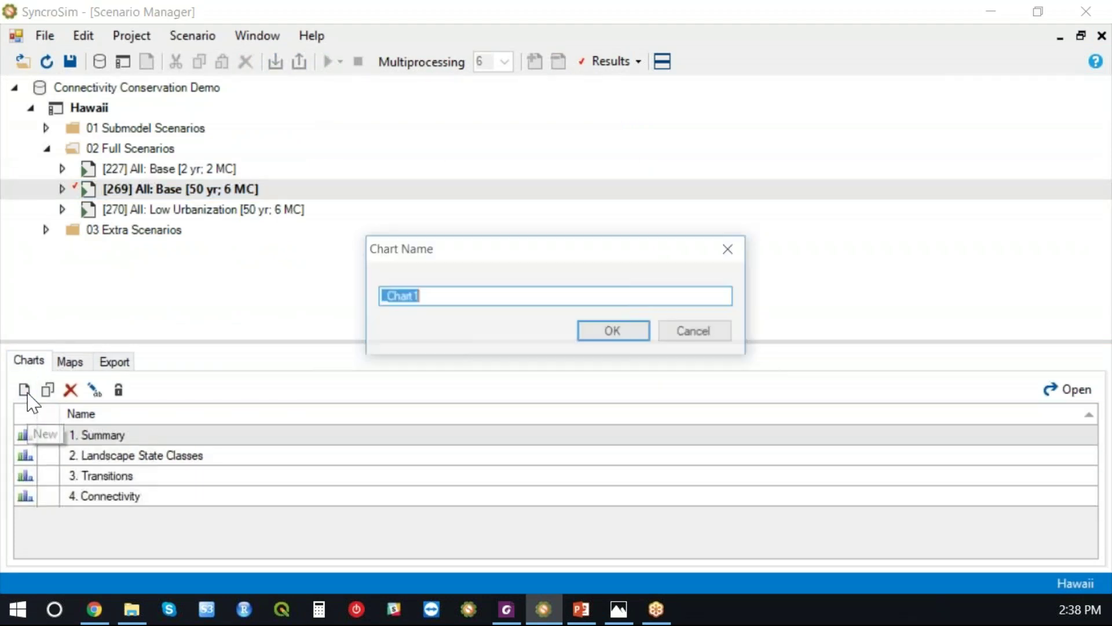
click(614, 334)
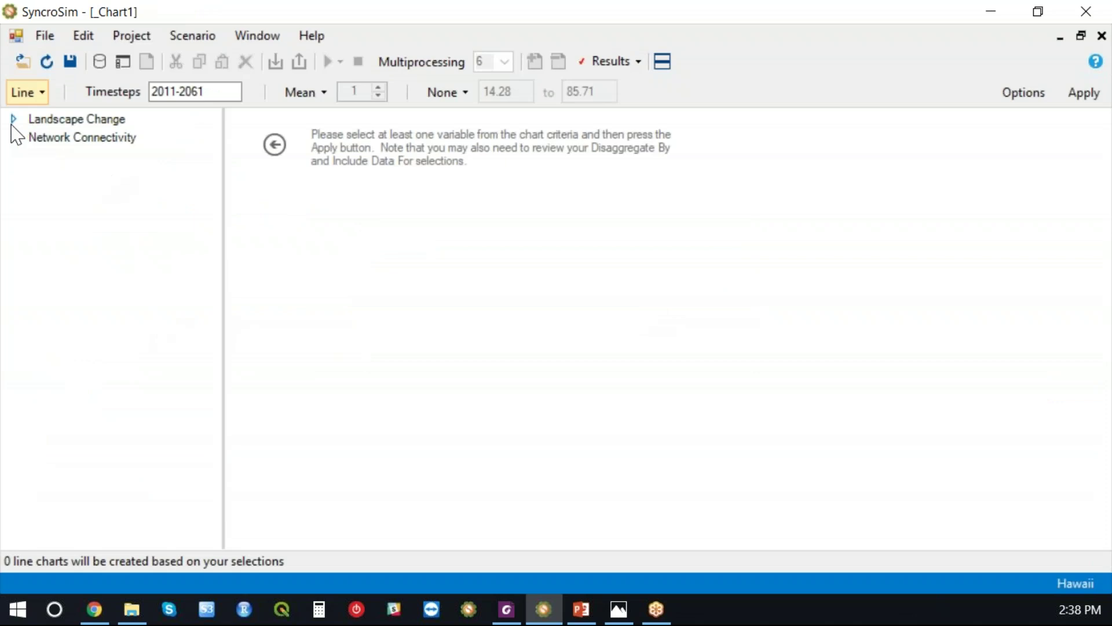
Step: Add the Landscape Change variable State Class Area to the chart and disaggregate it by State Class
click(13, 121)
click(36, 141)
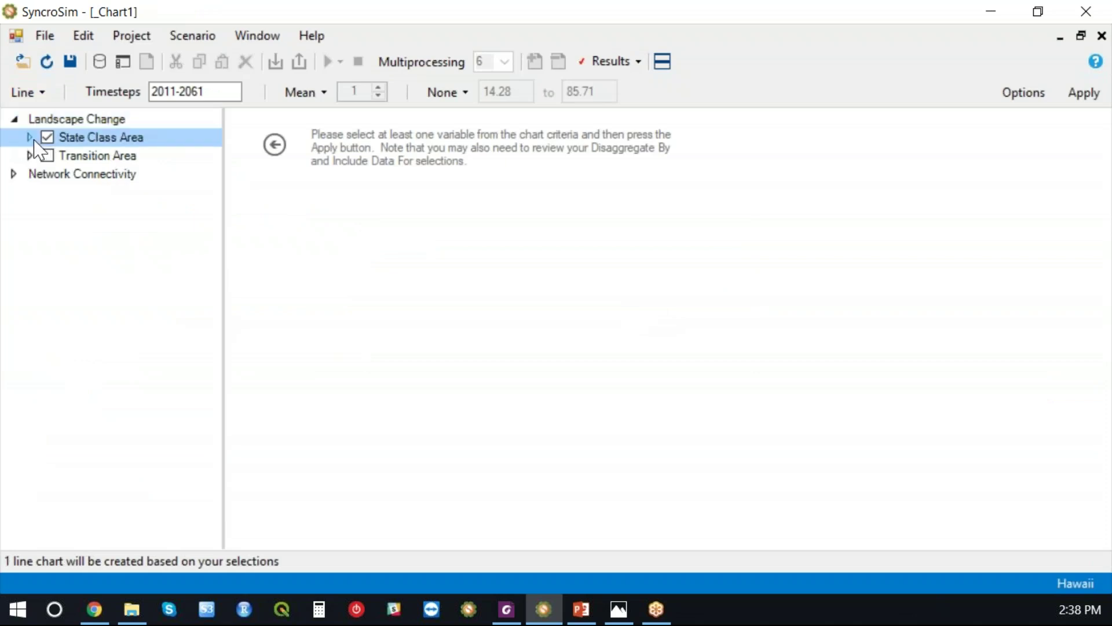
click(30, 137)
click(46, 155)
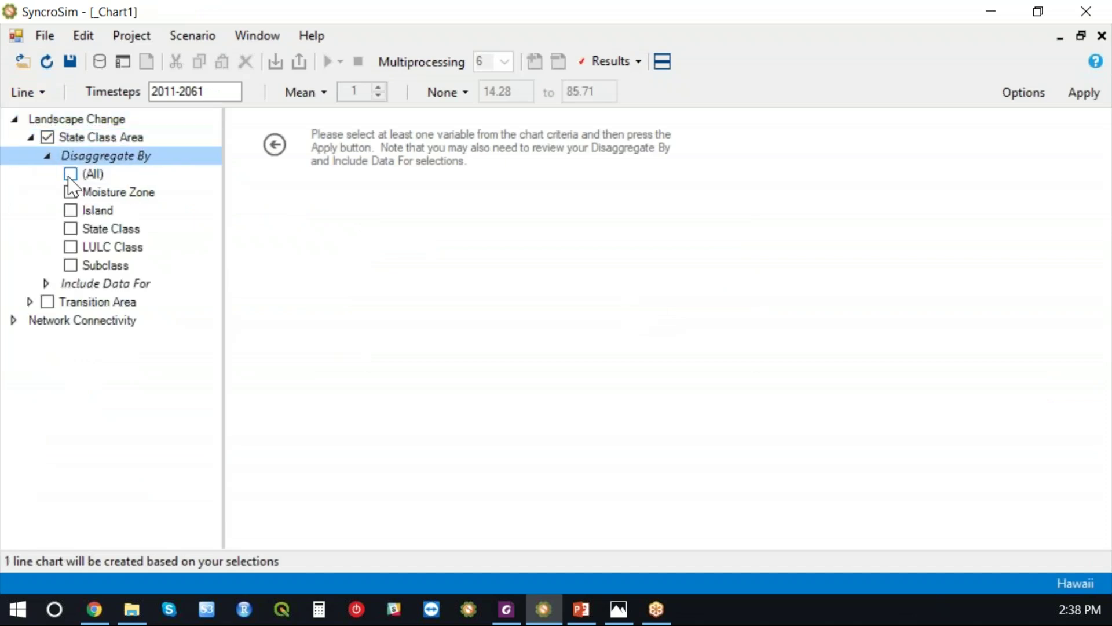
click(70, 228)
Step: Limit the State Class Area data to the Developed:All and Forest:All state classes and generate the line charts
click(46, 283)
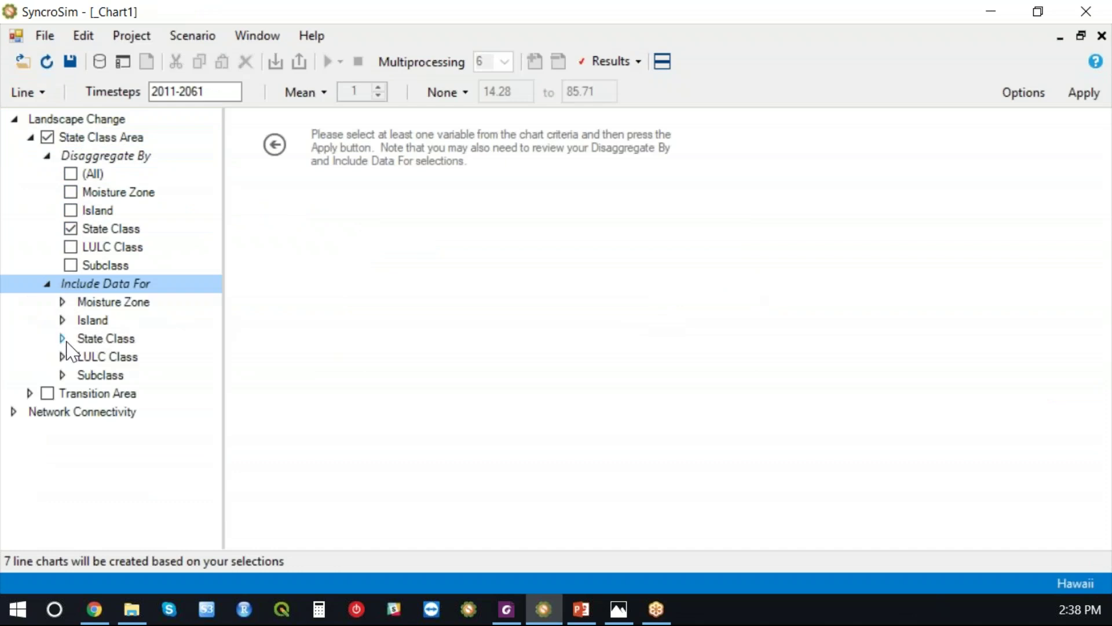
click(63, 338)
click(87, 357)
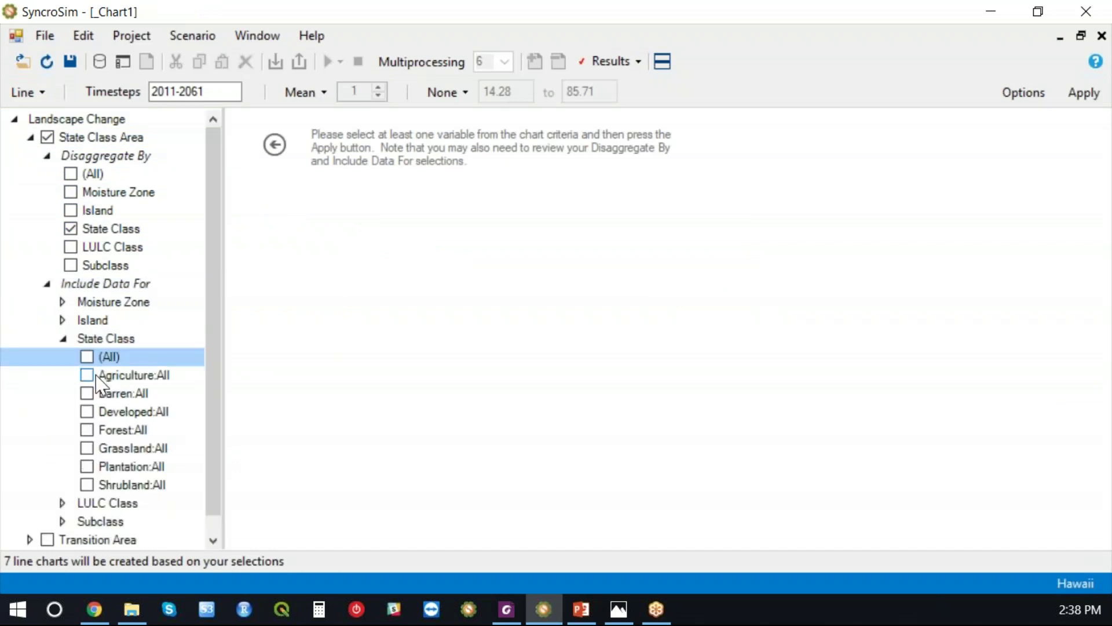
click(87, 411)
click(86, 429)
click(1084, 94)
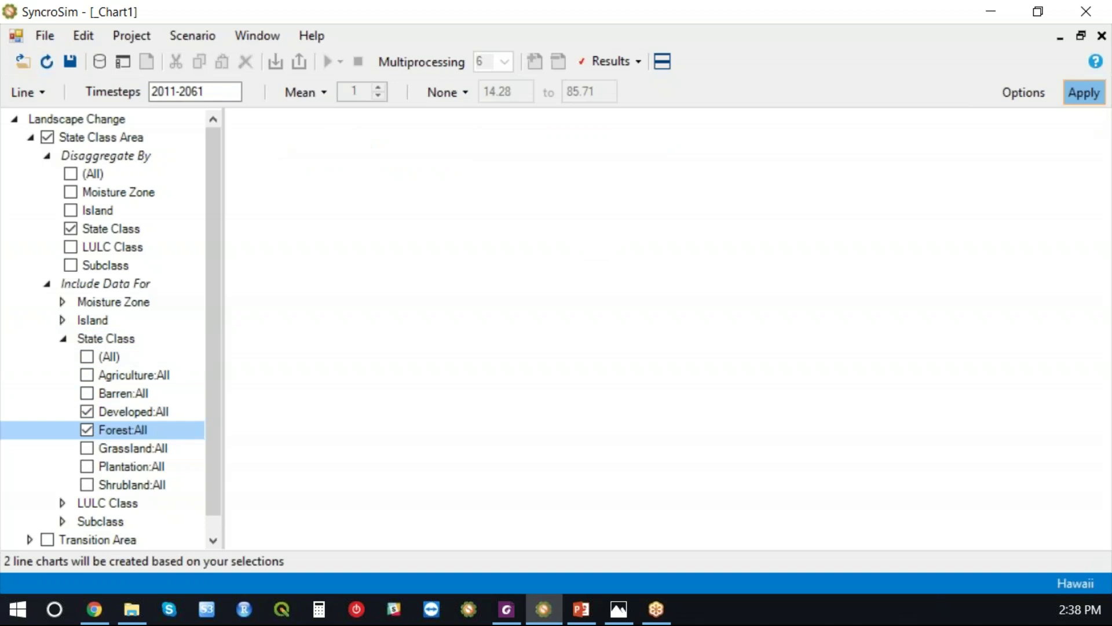
Step: Restore the chart to a floating window, place it beside the Scenario Manager, and enlarge its height
click(1081, 36)
drag(645, 260, 819, 112)
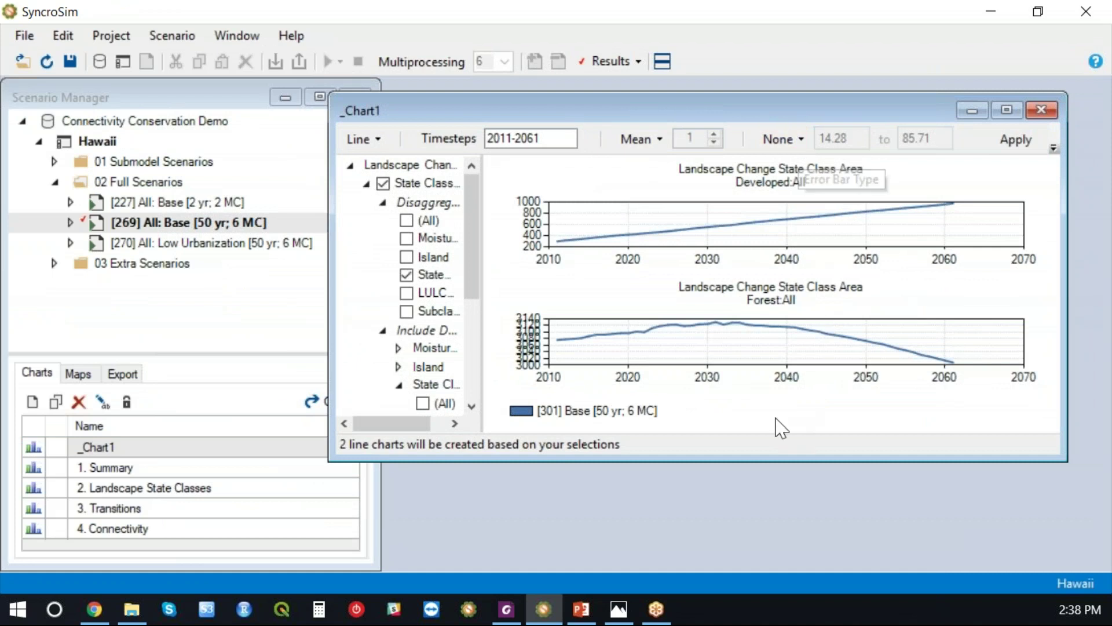
drag(748, 462, 759, 570)
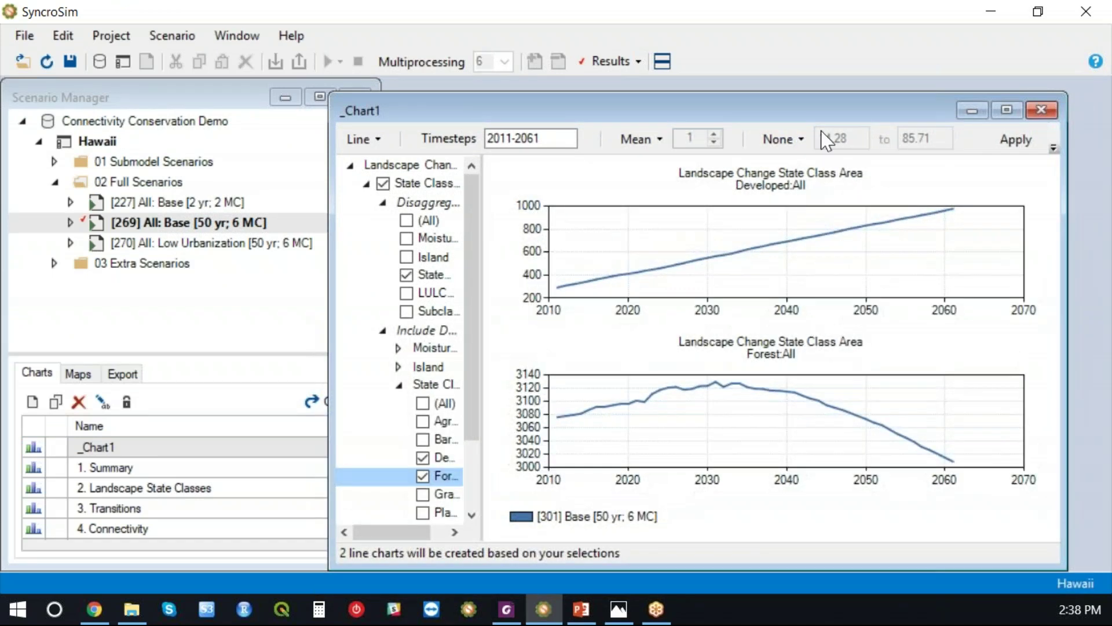
Step: Set the chart's error bars to Min / Max and regenerate the line charts
click(800, 142)
click(804, 182)
click(1013, 140)
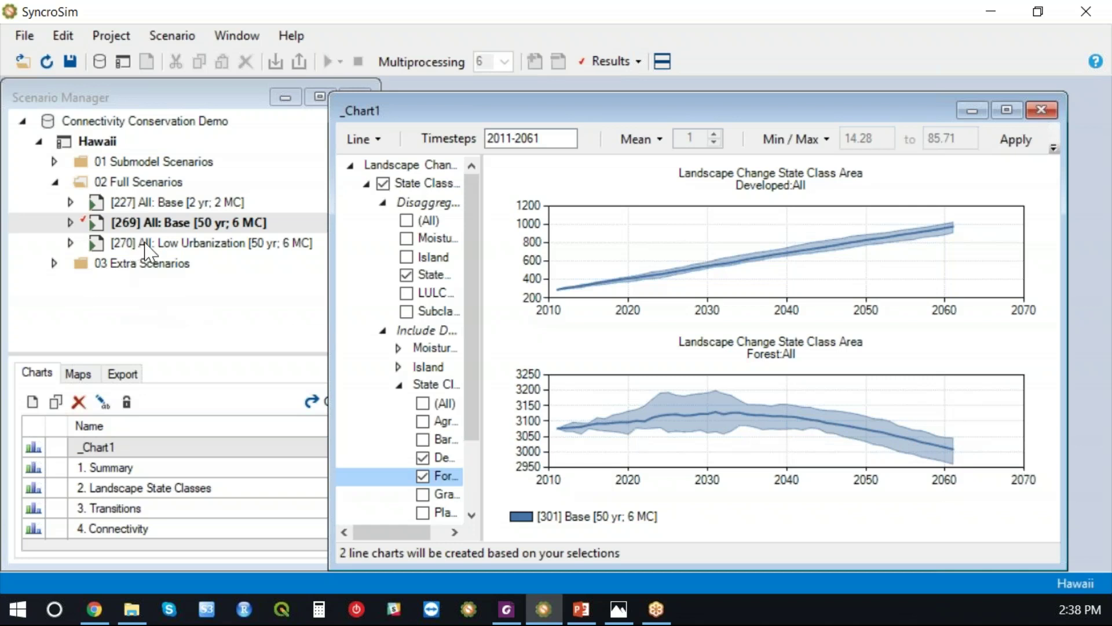
Step: Add the All: Low Urbanization [50 yr; 6 MC] scenario to the results to compare it with Base
click(176, 246)
right_click(180, 244)
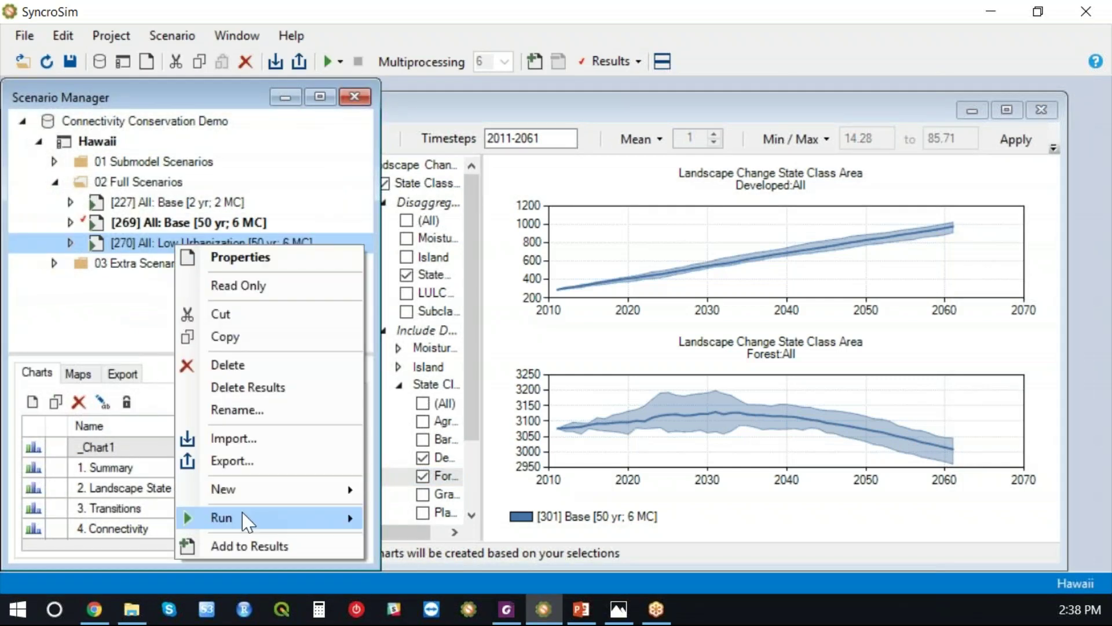
click(255, 541)
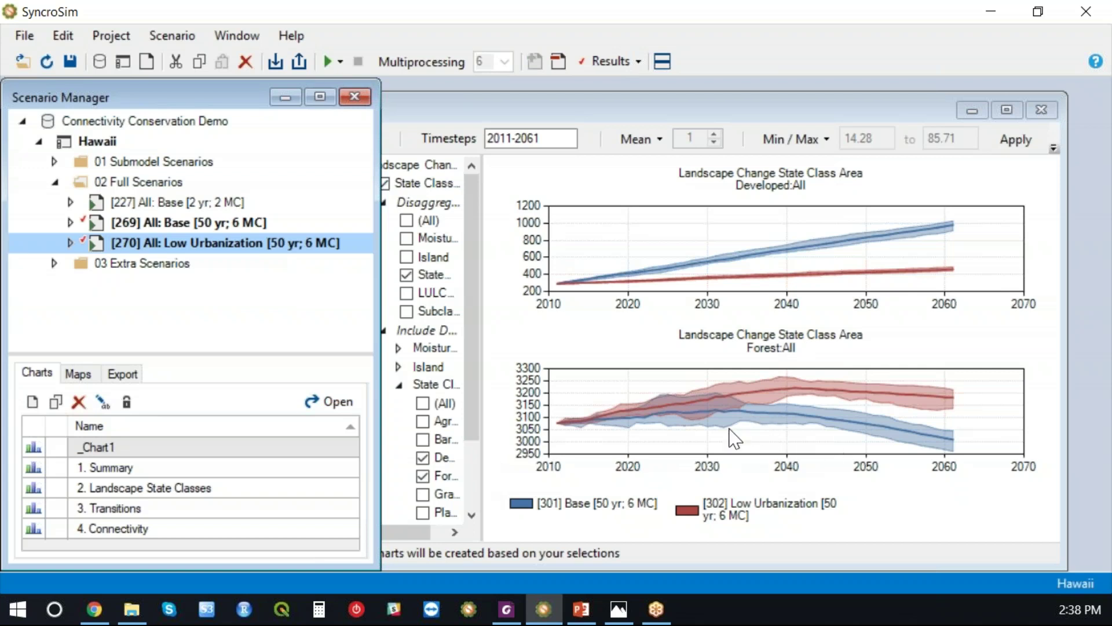
Step: Maximize the _Chart1 window and collapse the State Class Area settings in the variable tree
drag(812, 112, 835, 101)
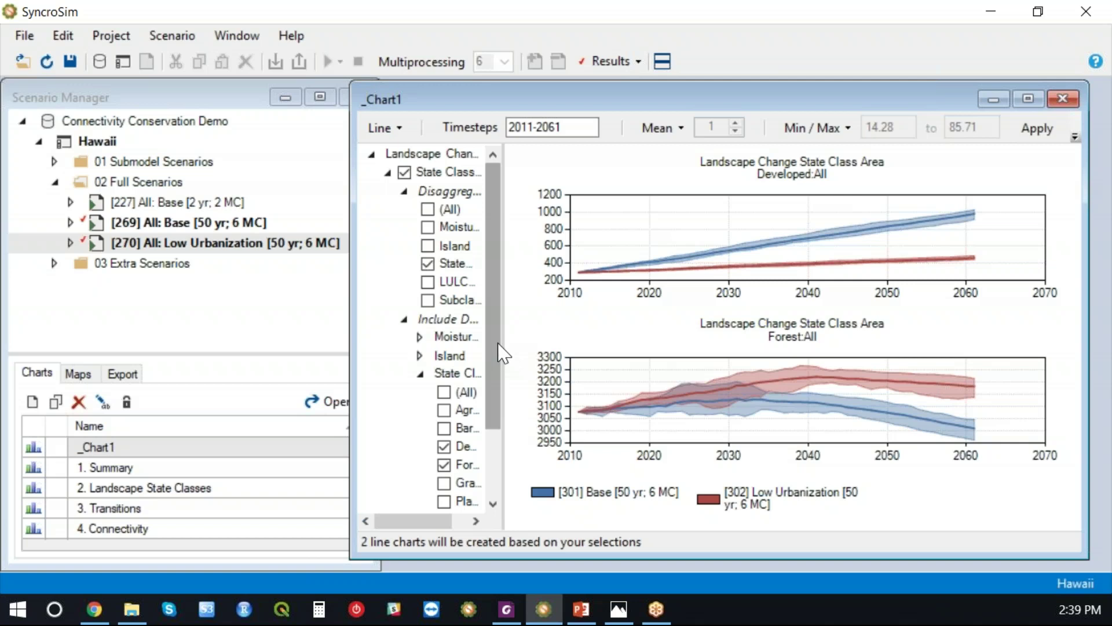
drag(494, 324, 495, 392)
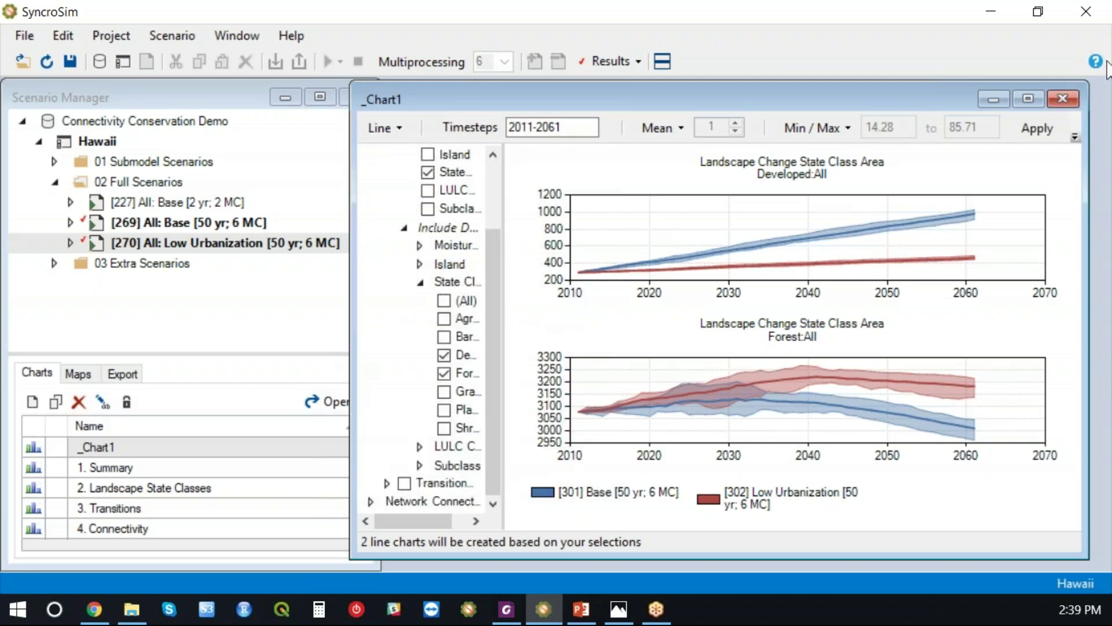
click(1028, 99)
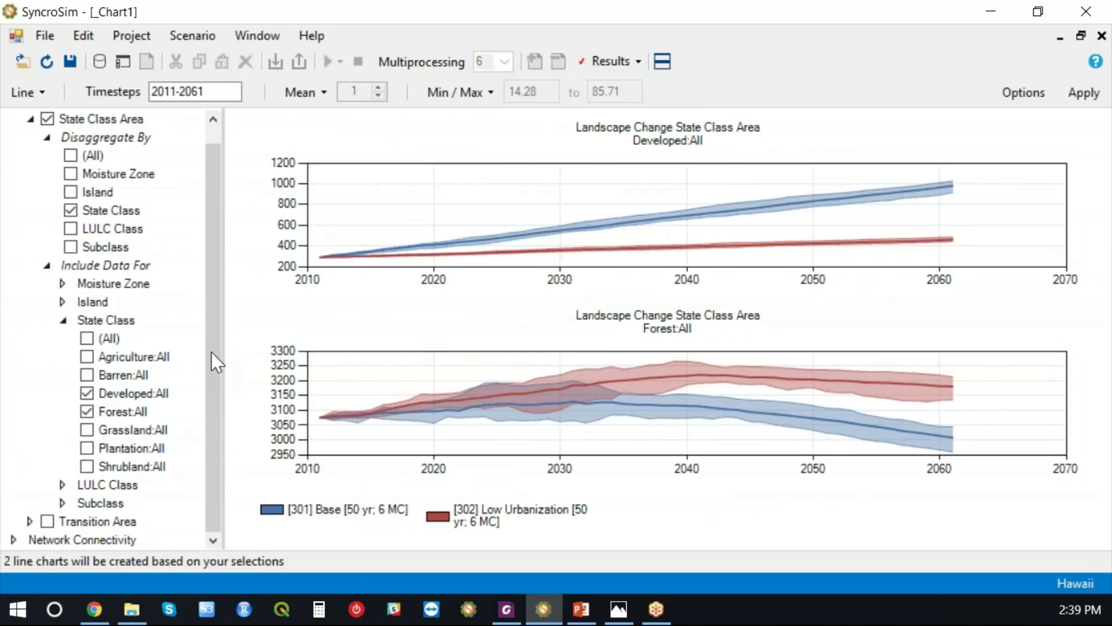
click(31, 119)
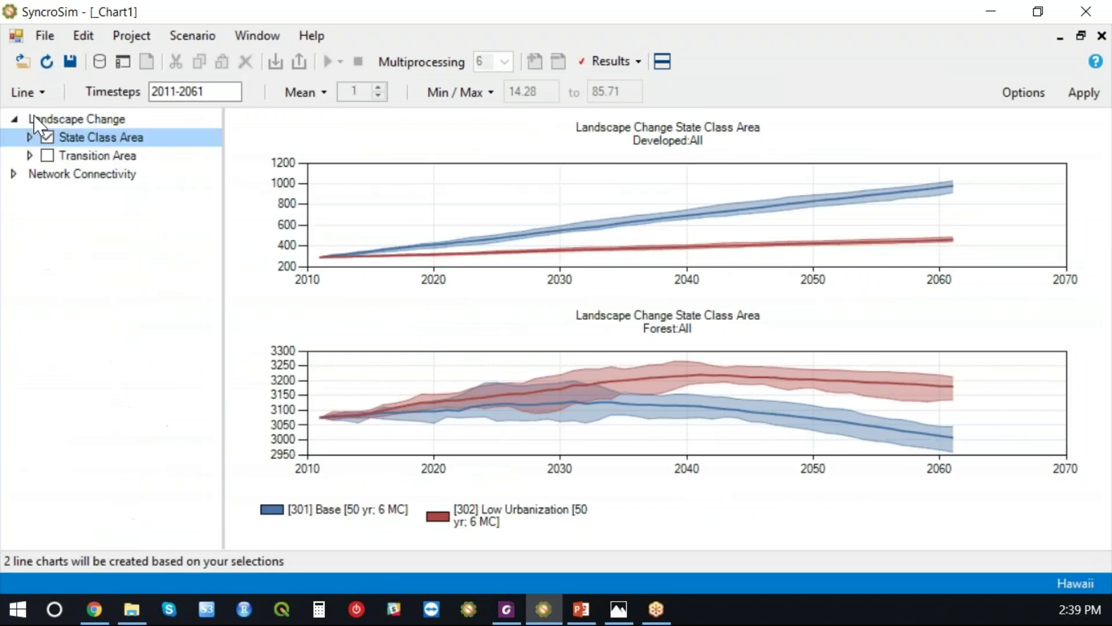
Step: Add a Network Connectivity chart of Equivalent Connectivity Gap for the Hawaii Creeper and regenerate the charts
click(14, 173)
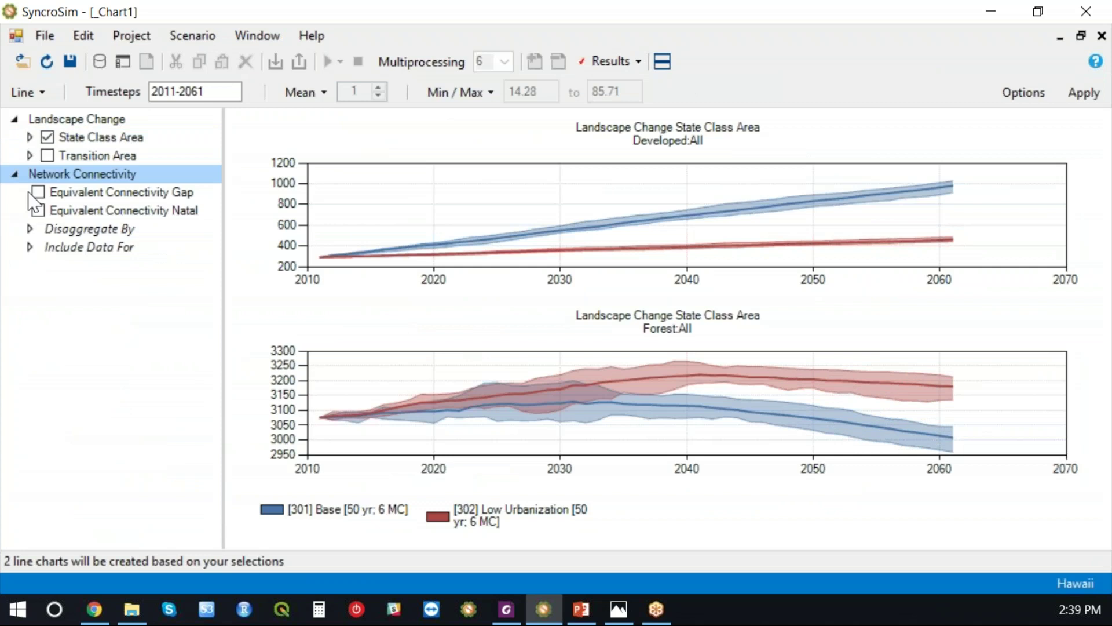
click(39, 193)
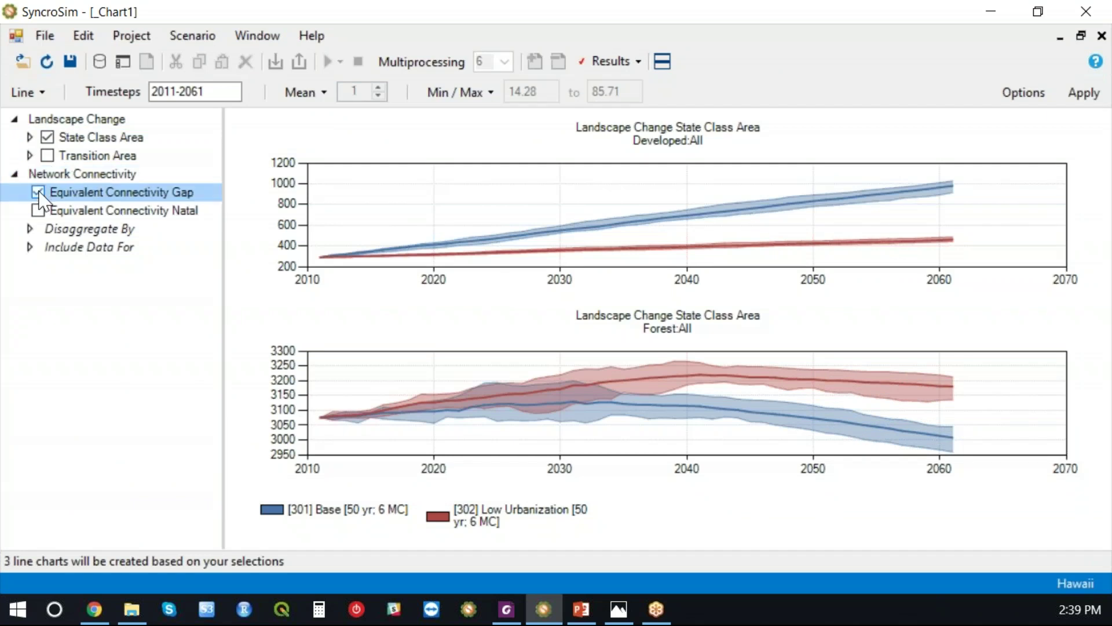
click(30, 248)
click(48, 265)
click(67, 290)
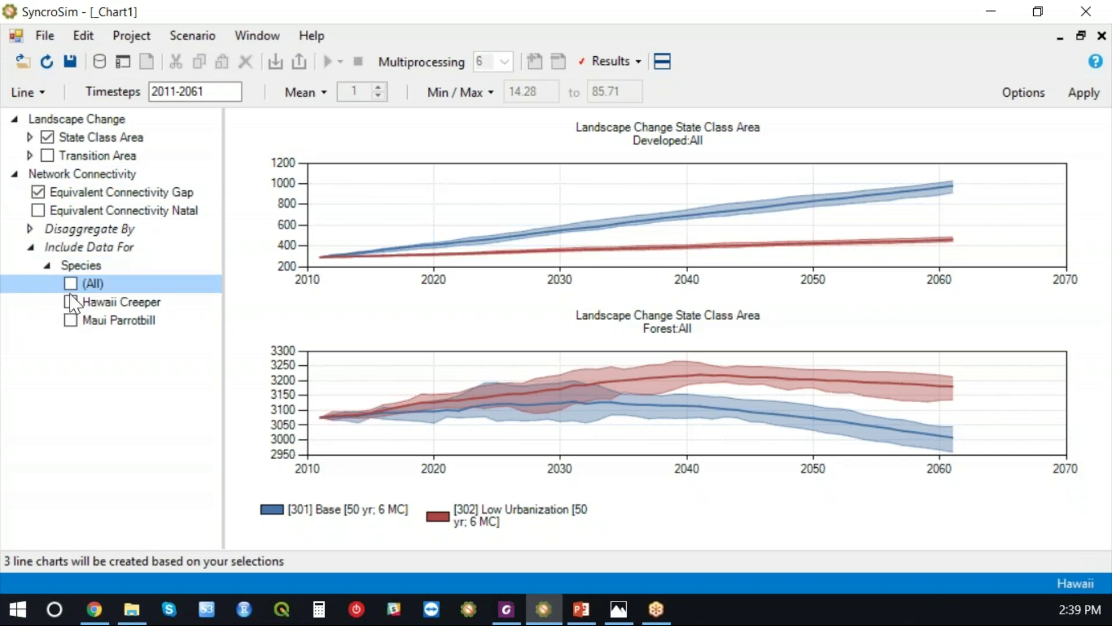
click(70, 301)
click(1084, 92)
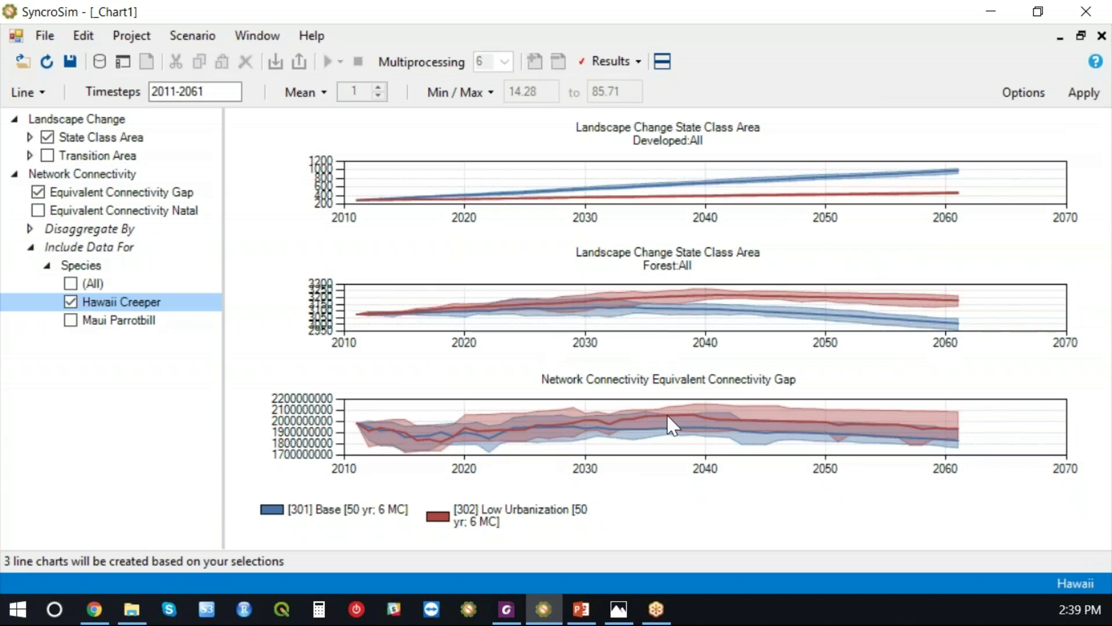
Step: Restore the chart to a floating window and open the saved map 2. Compare Scenarios at full size
mouse_move(669, 423)
click(1081, 36)
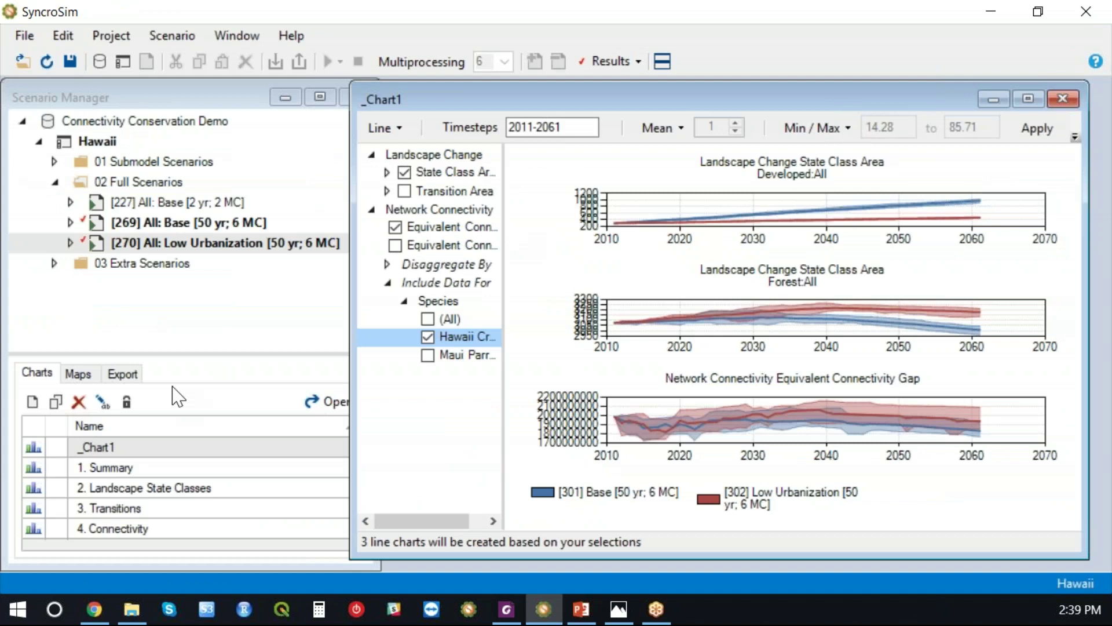
click(79, 376)
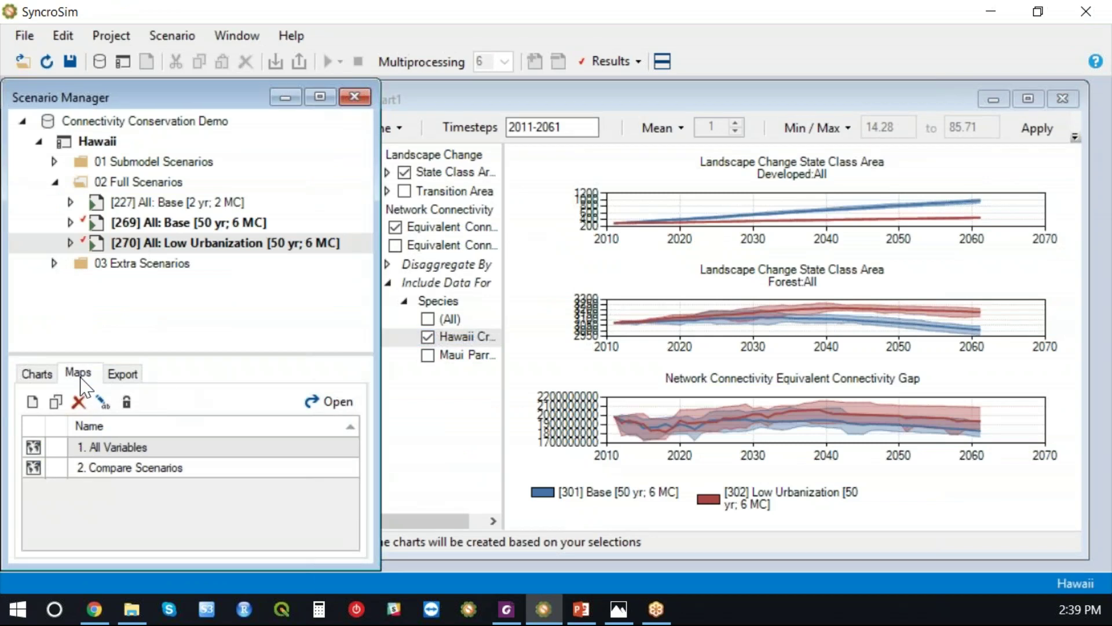
click(128, 469)
double_click(128, 469)
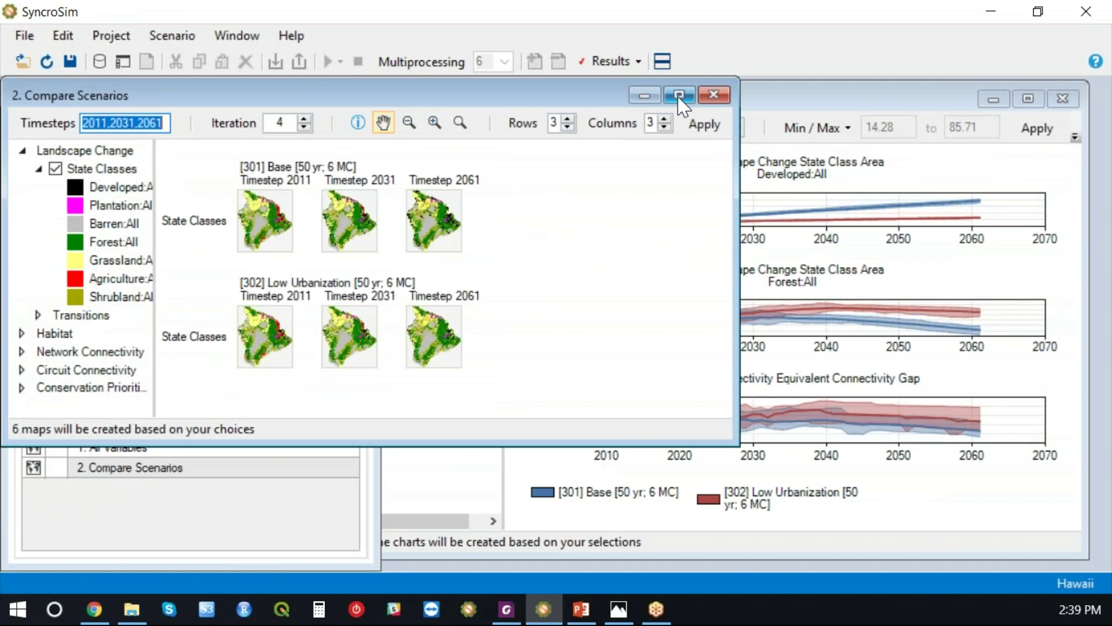
click(679, 95)
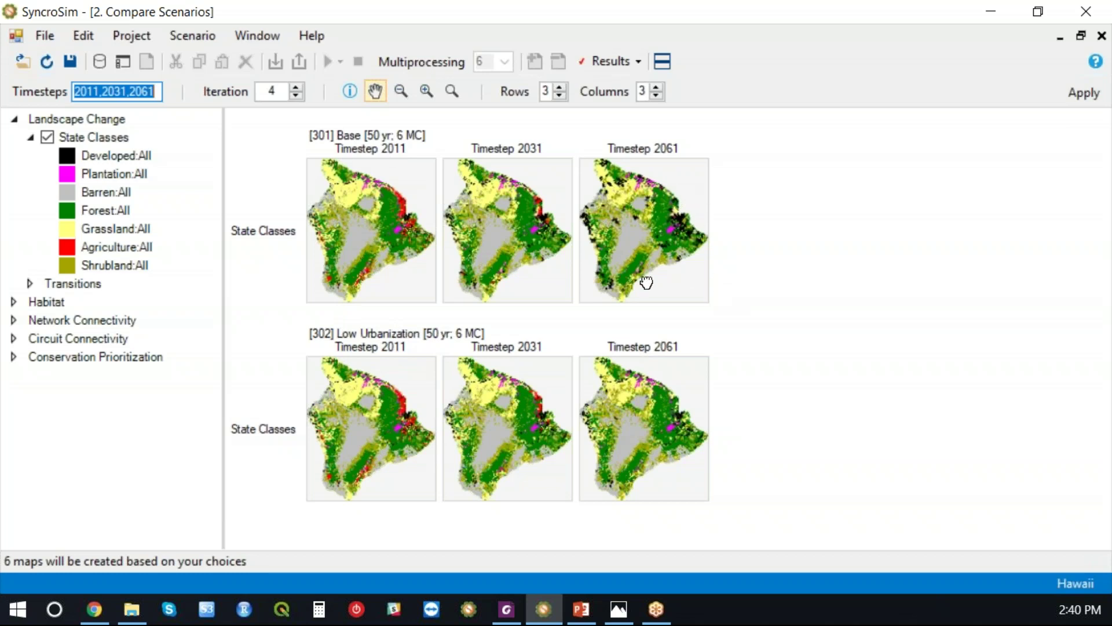
Step: Add the Spatial Conservation Priorities maps to the scenario comparison
click(14, 359)
click(37, 376)
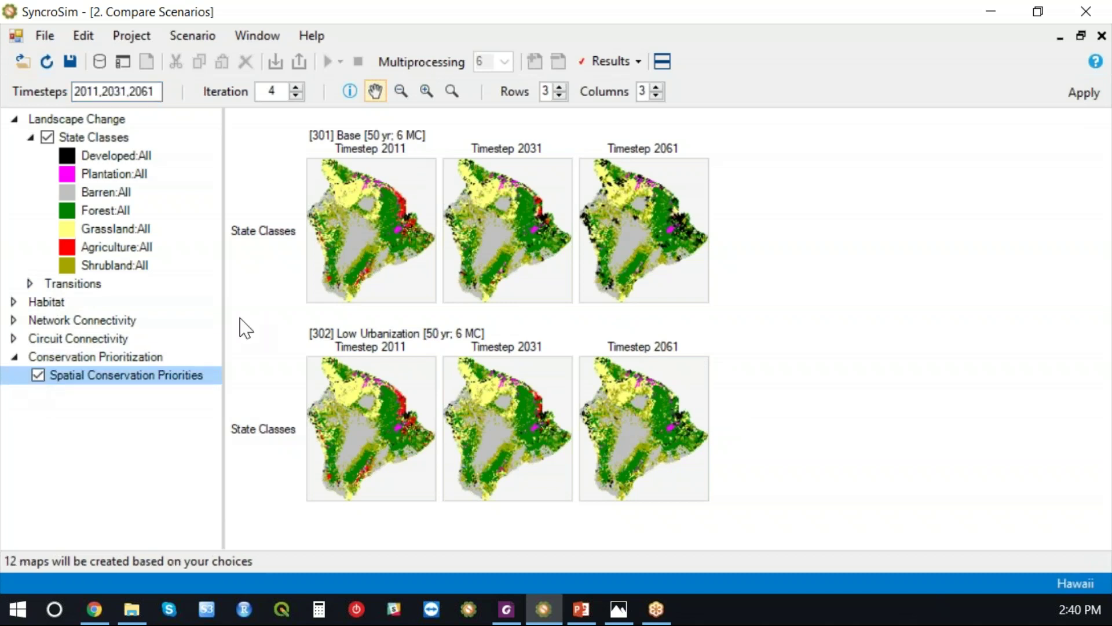
click(1078, 96)
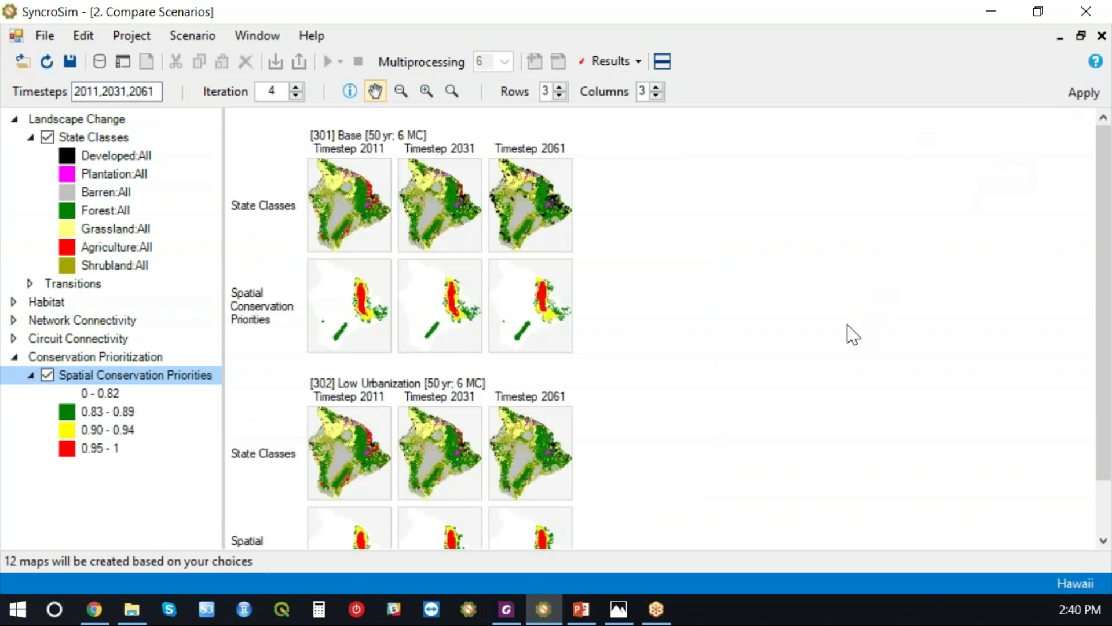
Step: Examine the State Classes and Spatial Conservation Priorities maps of the Base and Low Urbanization scenarios across the three timesteps
scroll(751, 332, down, 2)
scroll(643, 300, up, 2)
drag(1100, 485, 1099, 517)
scroll(829, 450, up, 1)
scroll(1099, 335, down, 1)
scroll(1099, 334, up, 1)
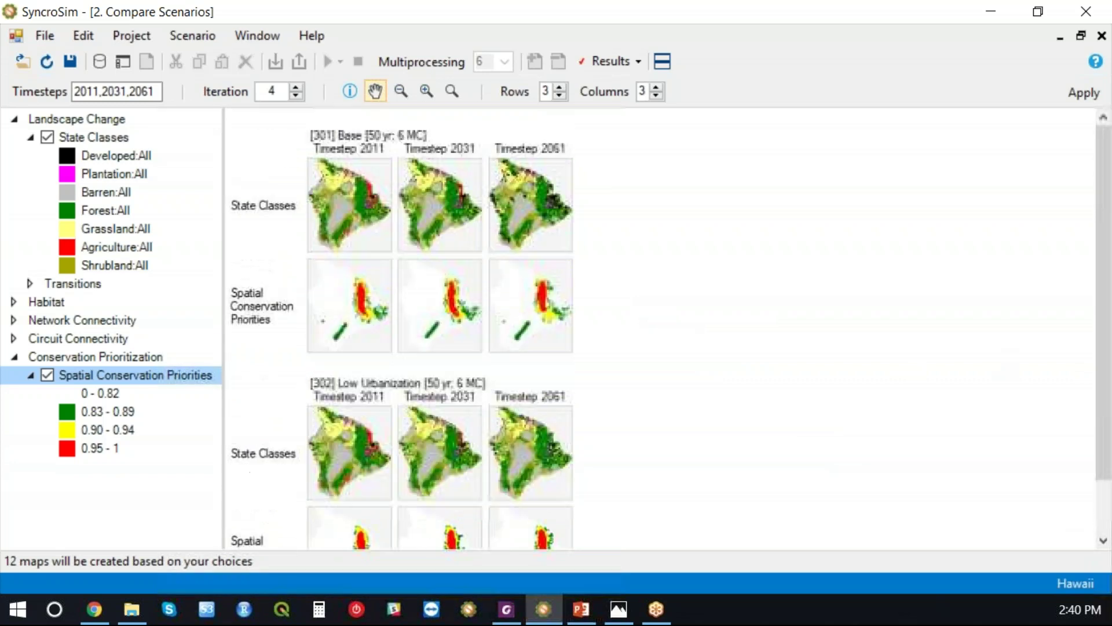
click(1102, 540)
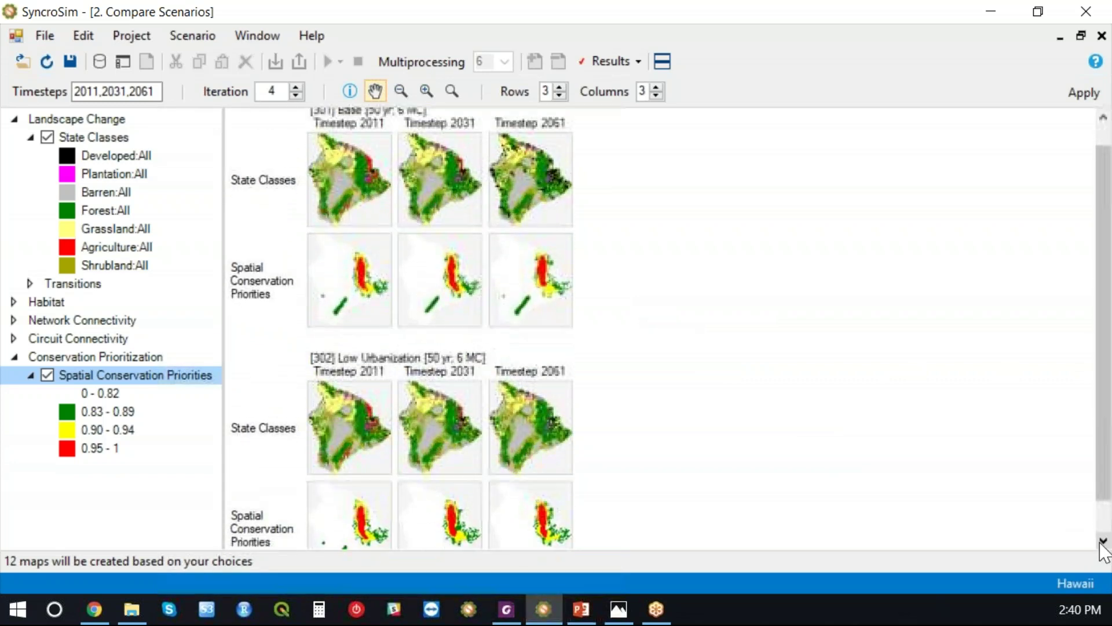
click(1102, 542)
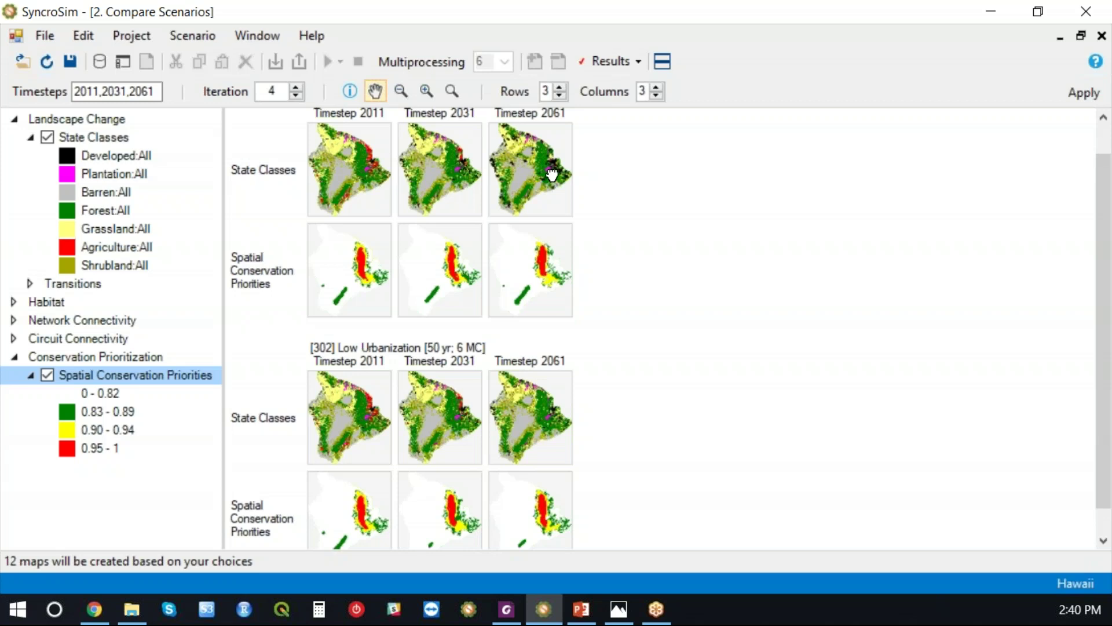
Step: Switch the scenario comparison maps to iteration 3
click(297, 94)
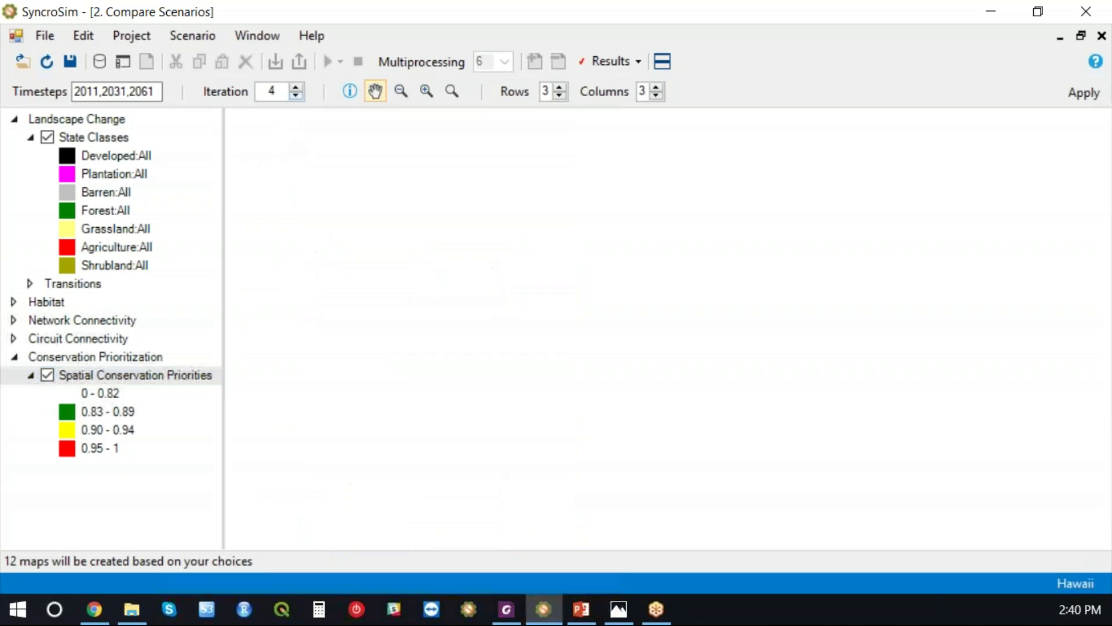
click(296, 96)
click(296, 96)
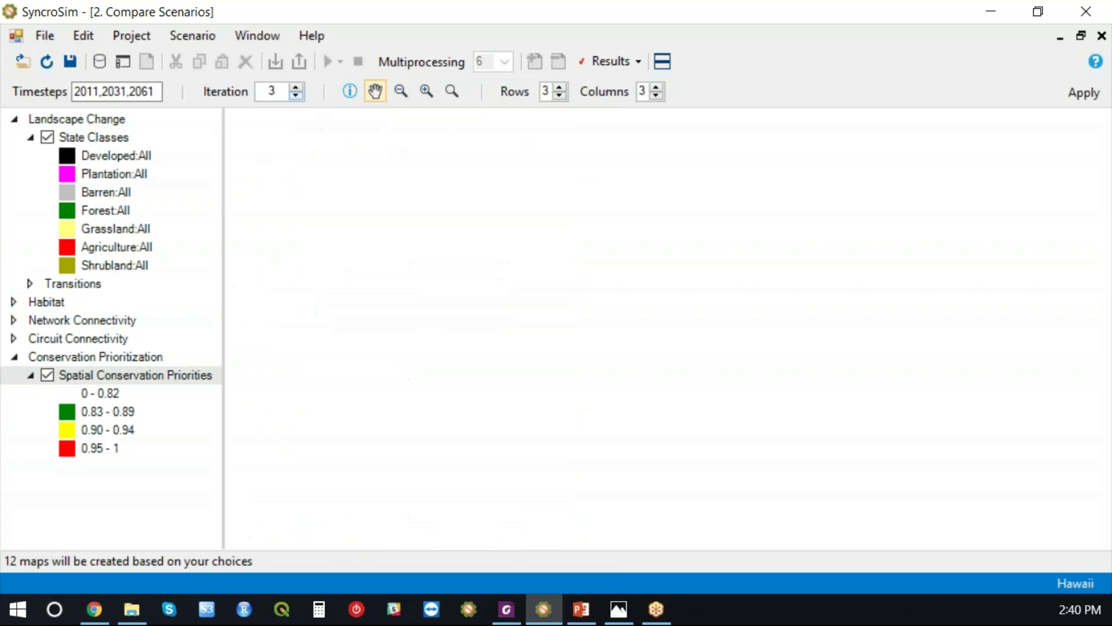